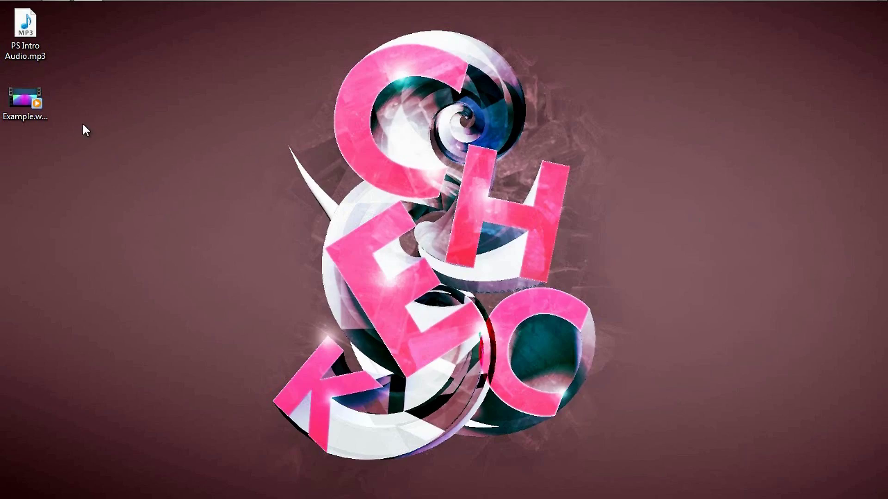
Play the Example video from the desktop full screen to preview the effect, and close the player.
double_click(26, 109)
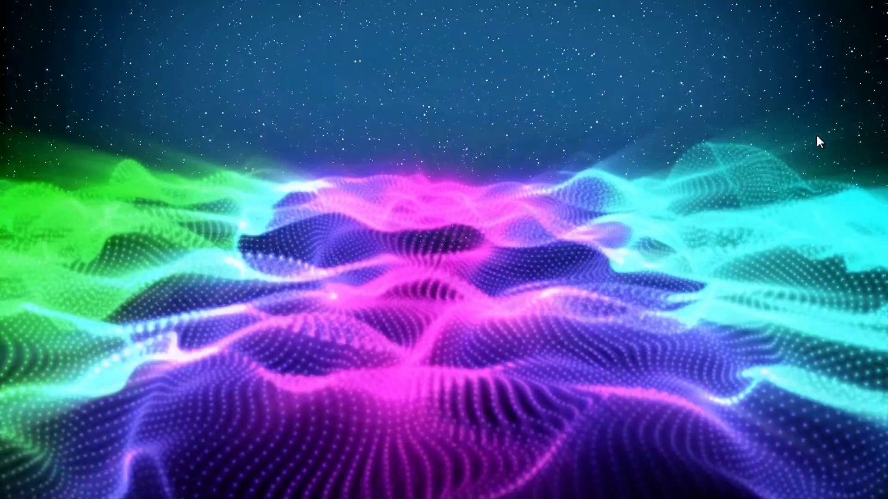
double_click(816, 136)
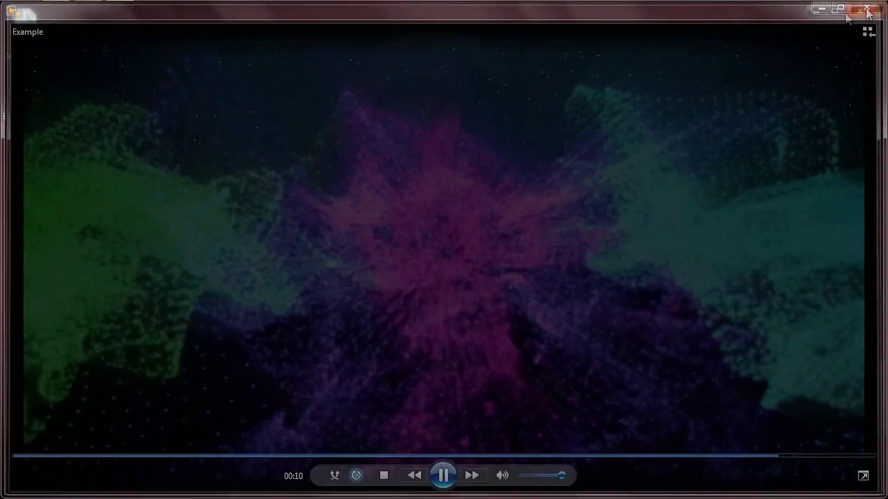
left_click(866, 10)
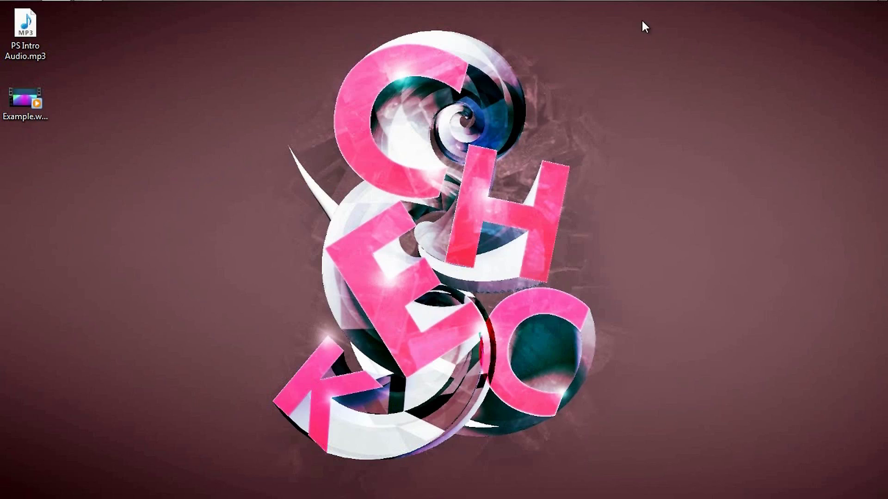
Switch to Adobe After Effects and create a 1920 x 1080 composition named Comp 1 at 29.97 fps with a duration of 0;00;22;19.
left_click_drag(660, 16, 215, 491)
mouse_move(125, 2)
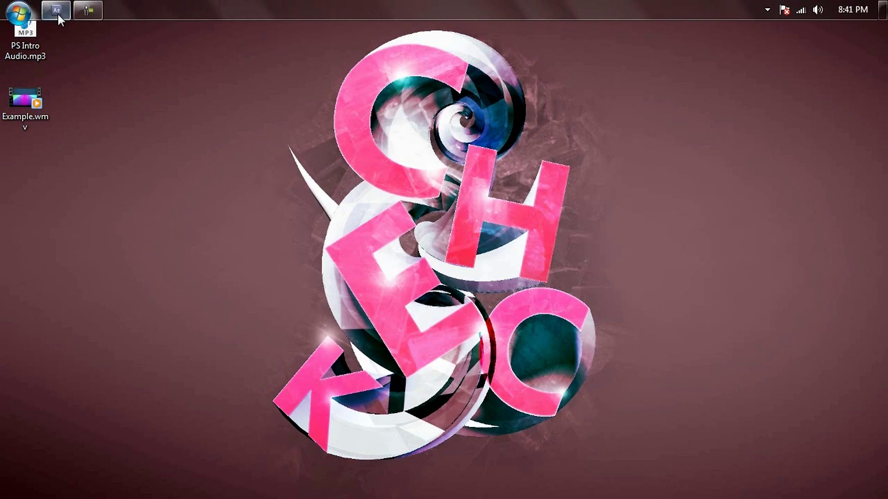
mouse_move(58, 13)
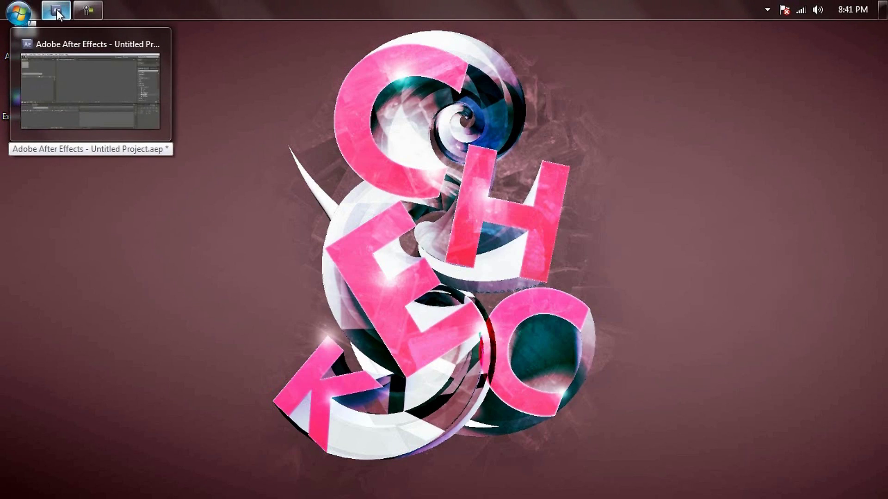
left_click(57, 12)
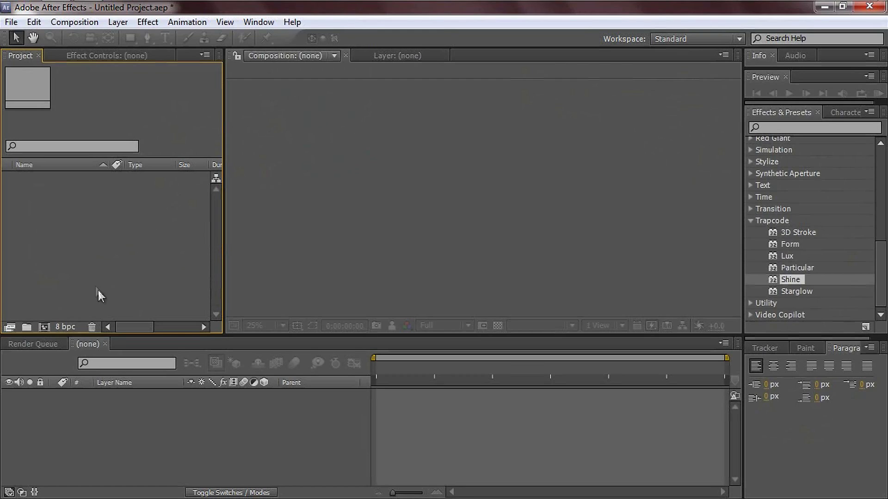
left_click(44, 327)
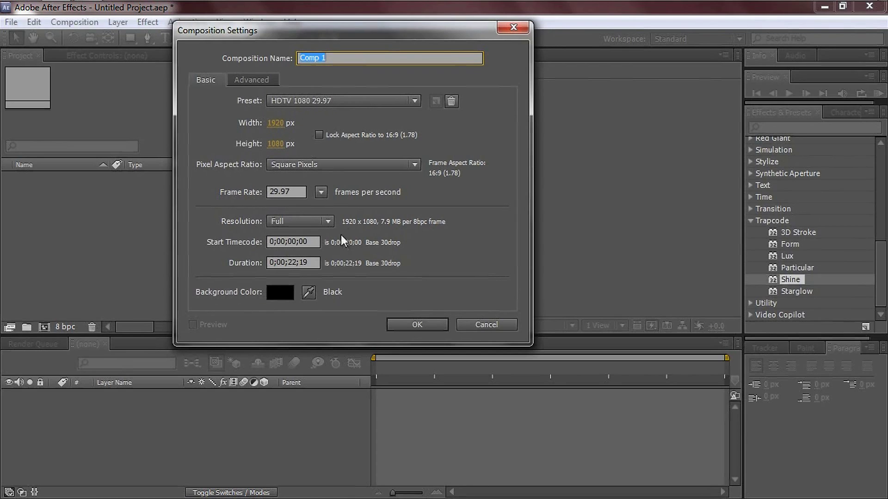
left_click(326, 194)
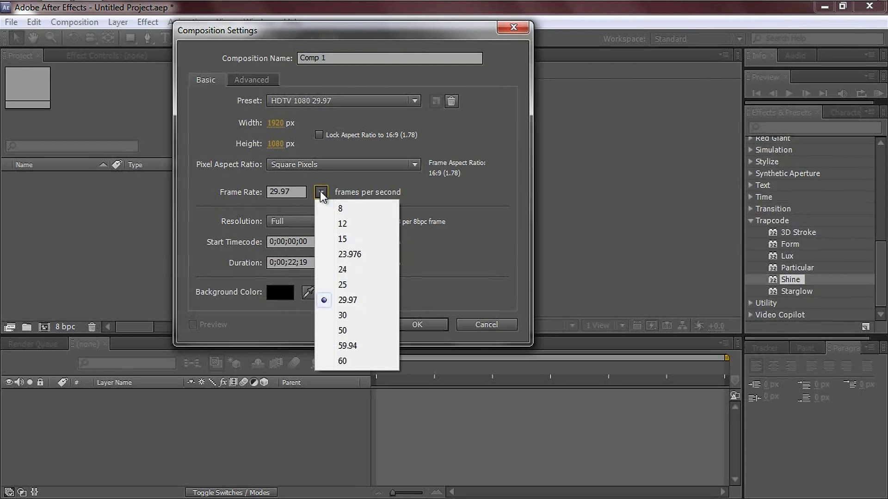
left_click(354, 306)
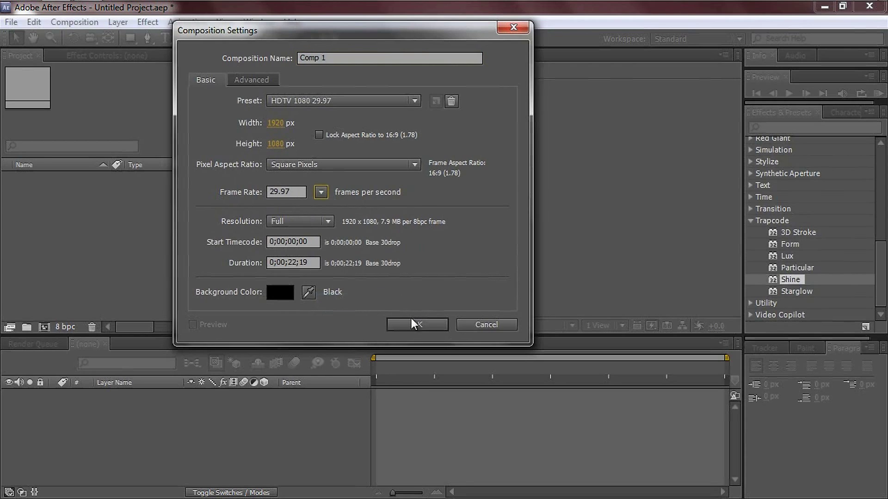
left_click(417, 325)
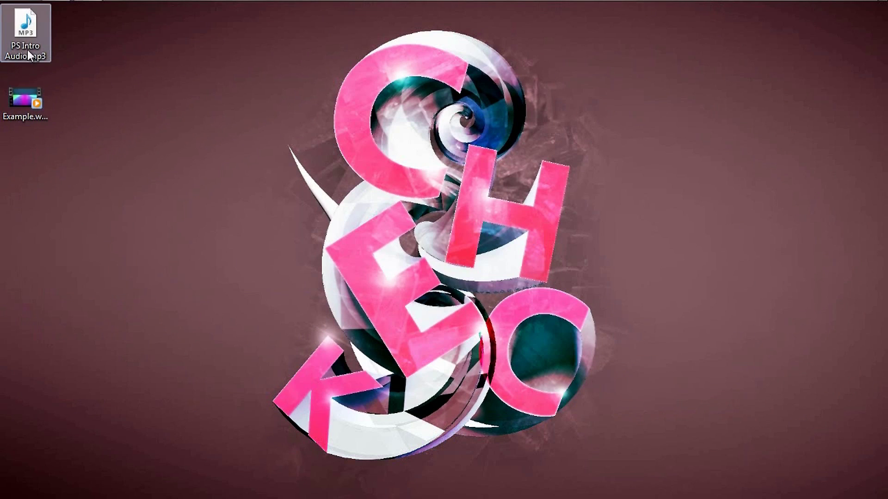
Play PS Intro Audio.mp3 from the desktop briefly to preview the sound, and close the player.
left_click_drag(26, 23, 30, 42)
double_click(28, 40)
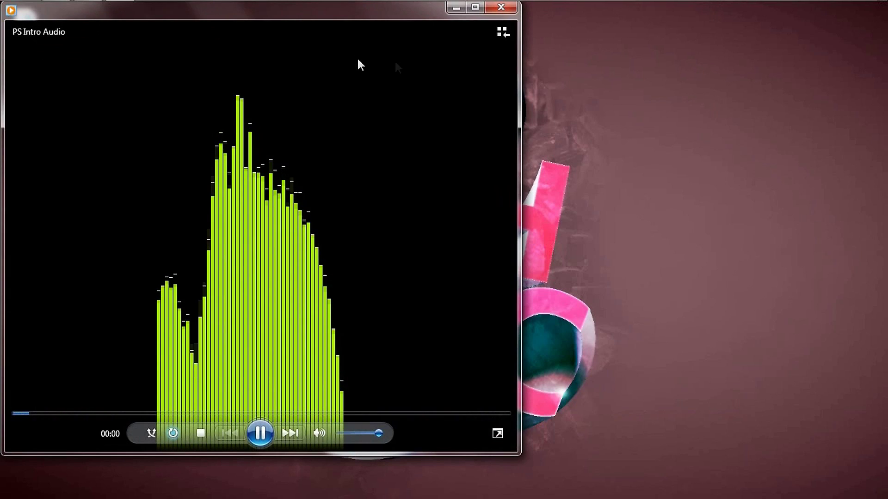
left_click(502, 9)
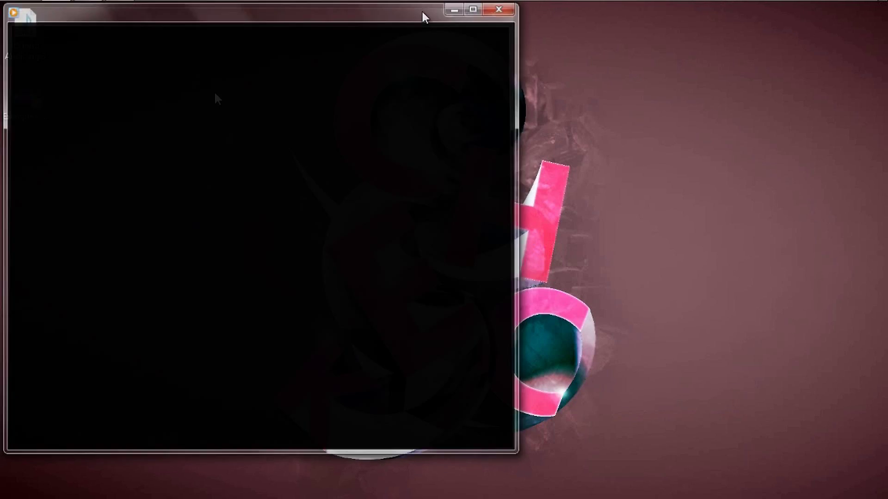
Import PS Intro Audio.mp3 from the desktop into the After Effects project and add it to the Comp 1 timeline.
left_click_drag(20, 56, 102, 243)
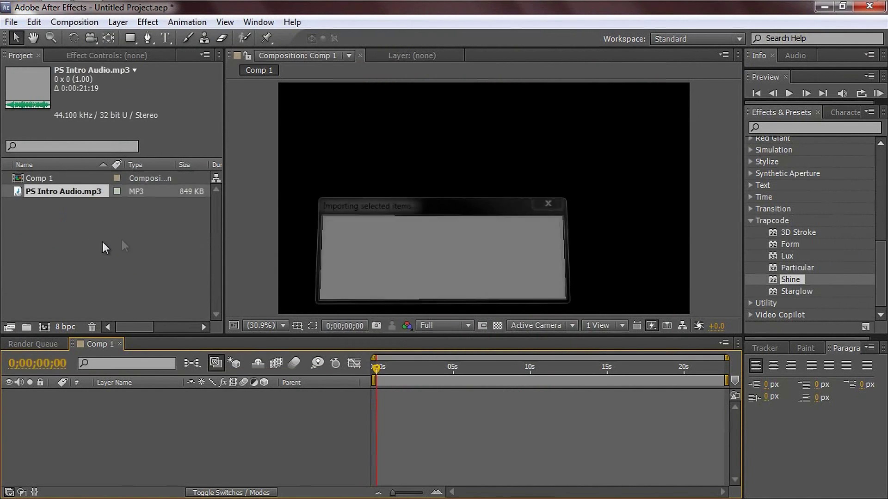
left_click_drag(70, 192, 126, 409)
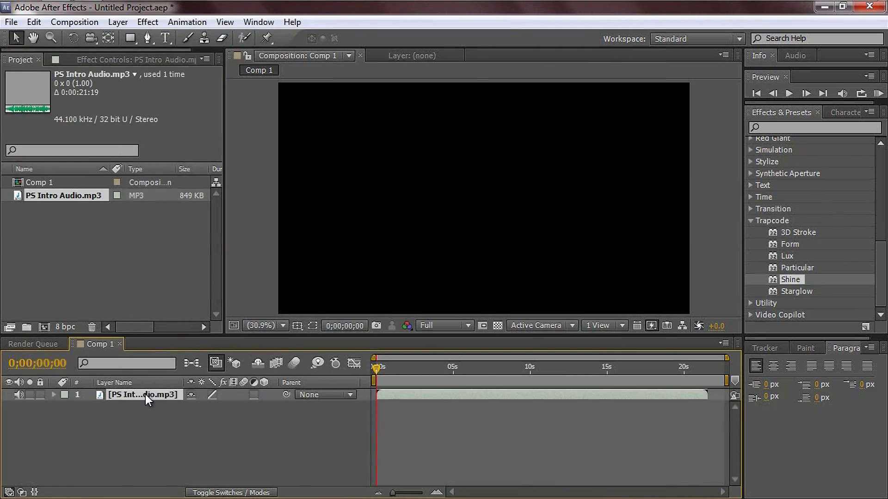
Rename the audio layer in the Comp 1 timeline to "Audio Yo".
left_click(141, 404)
left_click(141, 395)
key("Return")
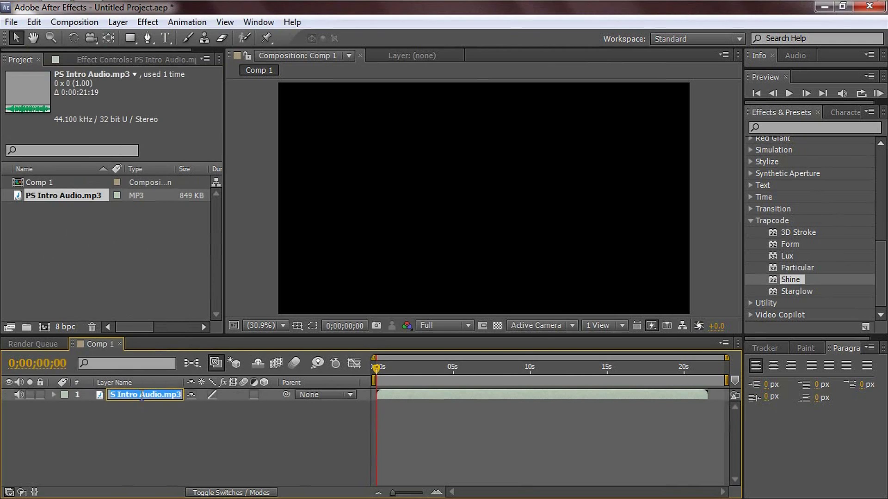
type("Audio")
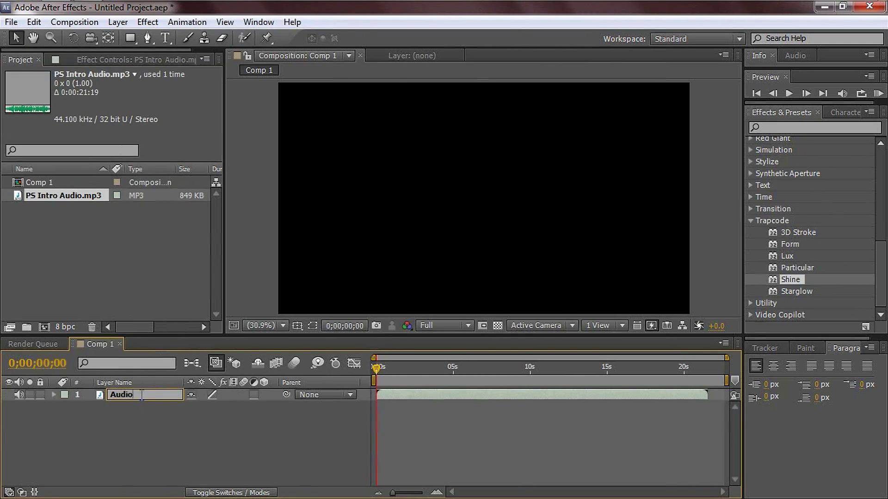
type(" Yo")
left_click(120, 425)
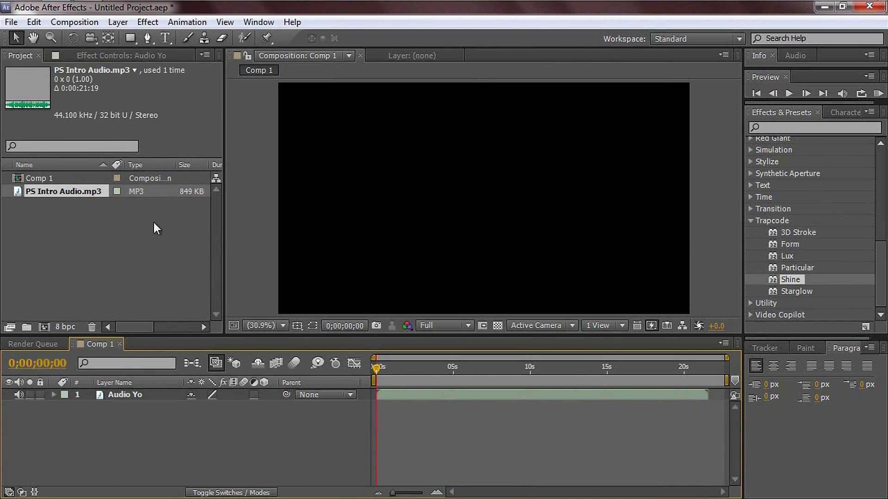
Create a composition-sized solid layer named BG with the deep purple color 2B0079.
left_click(121, 23)
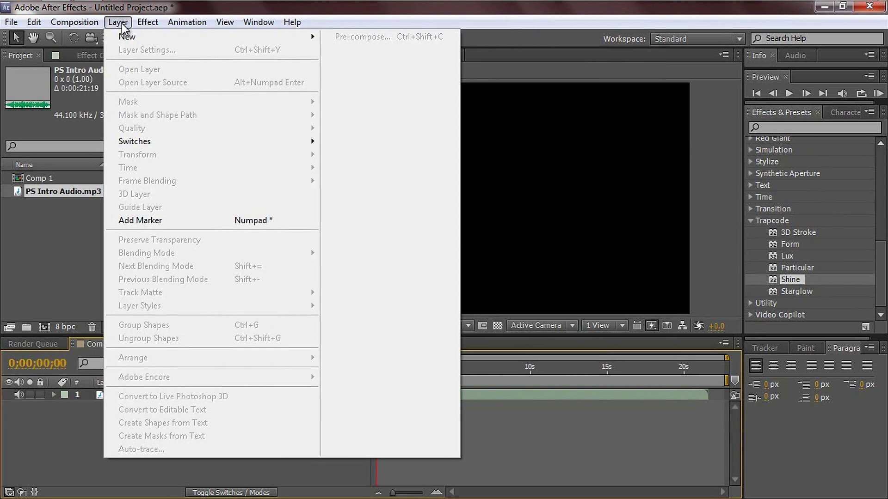
mouse_move(245, 37)
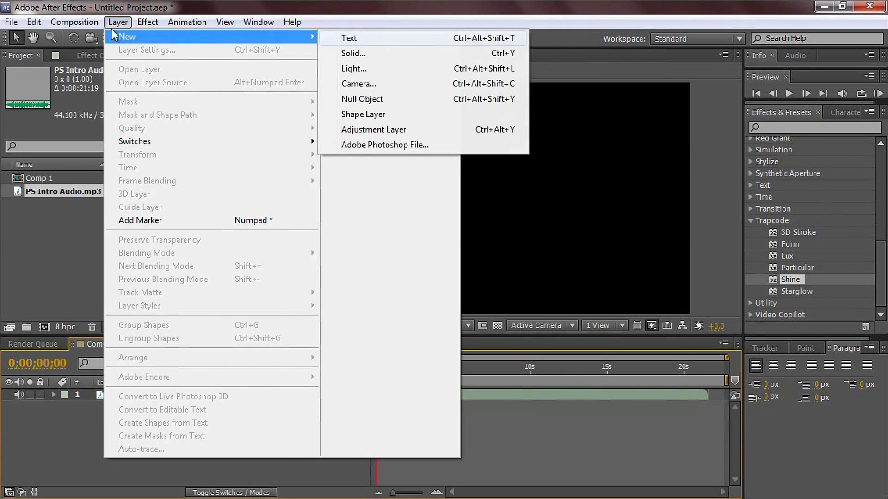
left_click(352, 53)
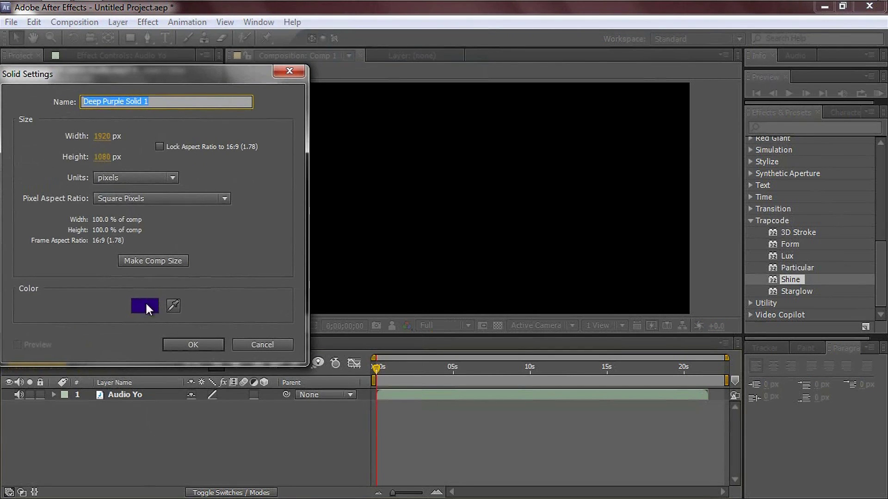
type("BG")
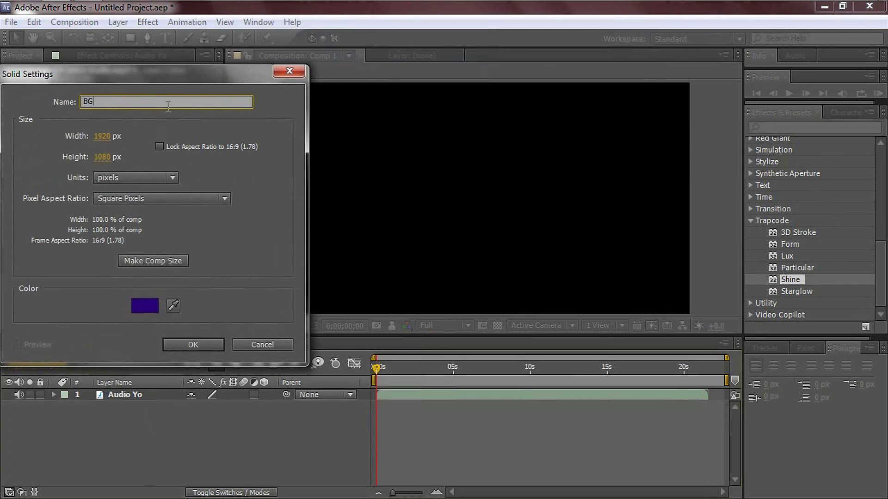
left_click(145, 306)
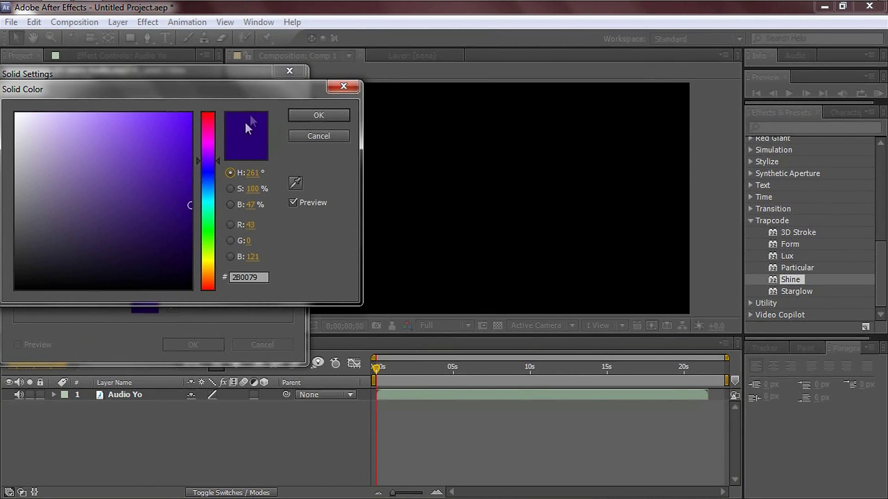
left_click(309, 116)
left_click(160, 260)
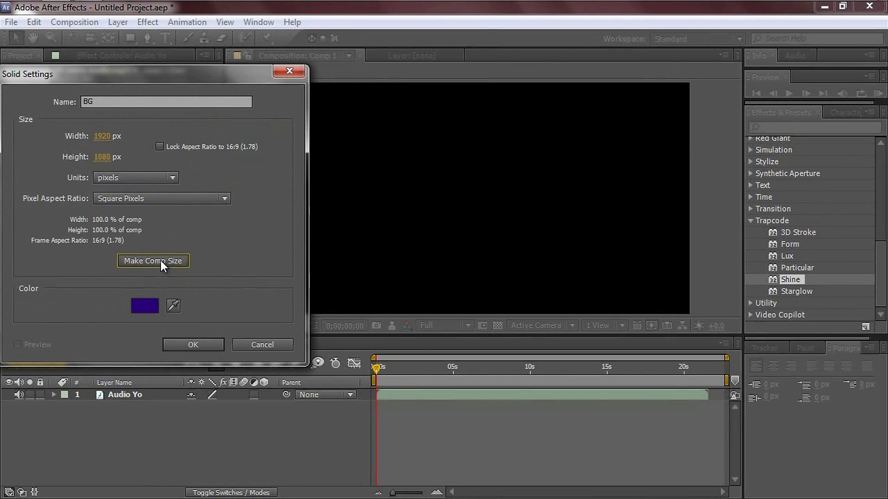
left_click(192, 344)
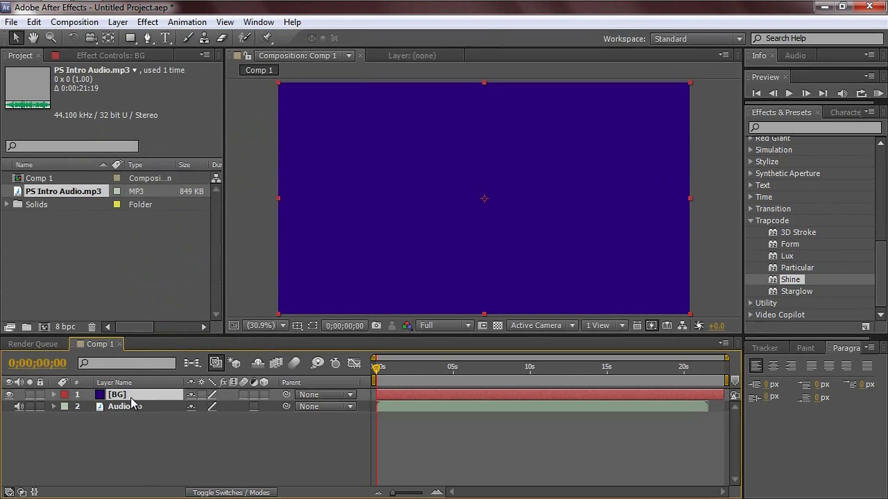
Draw a wide elliptical mask on the BG layer with the Ellipse Tool, covering its upper half and extending above the frame.
left_click(129, 38)
left_click(125, 37)
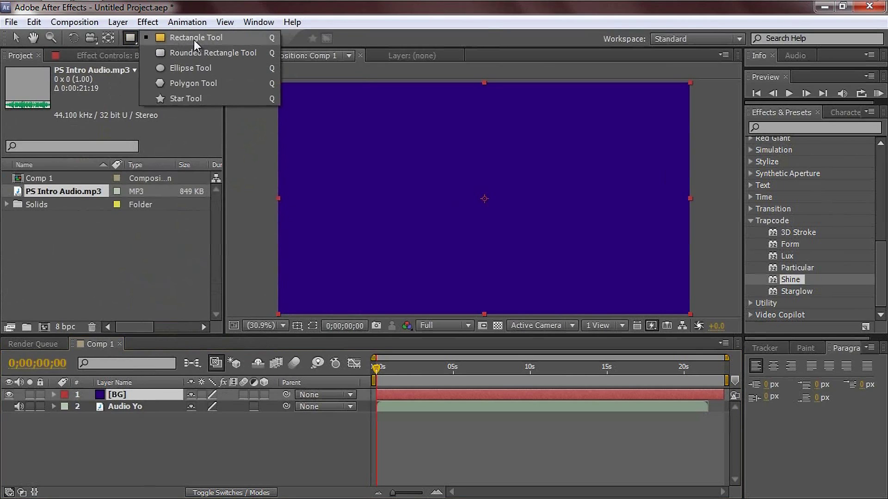
left_click(195, 67)
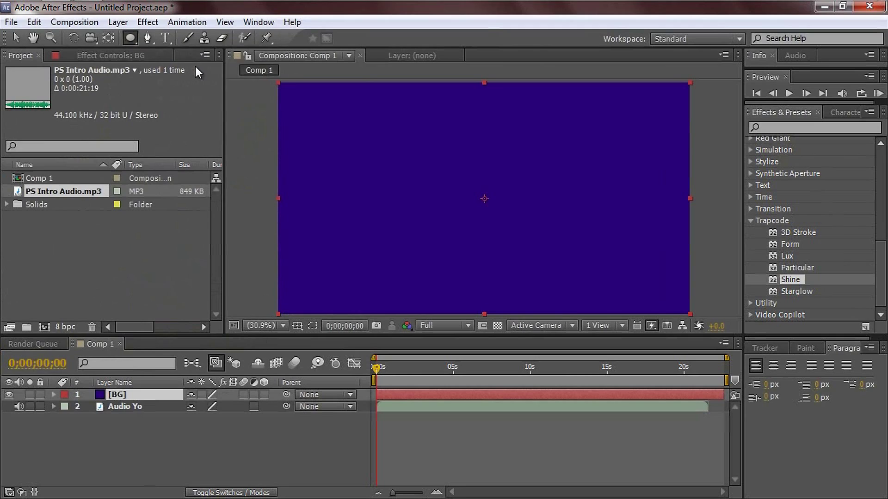
key("comma")
key("comma")
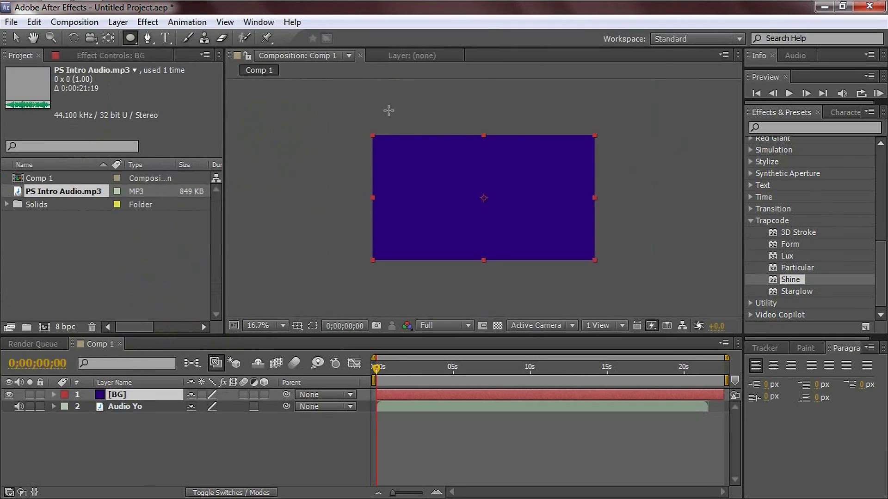
left_click_drag(382, 106, 586, 205)
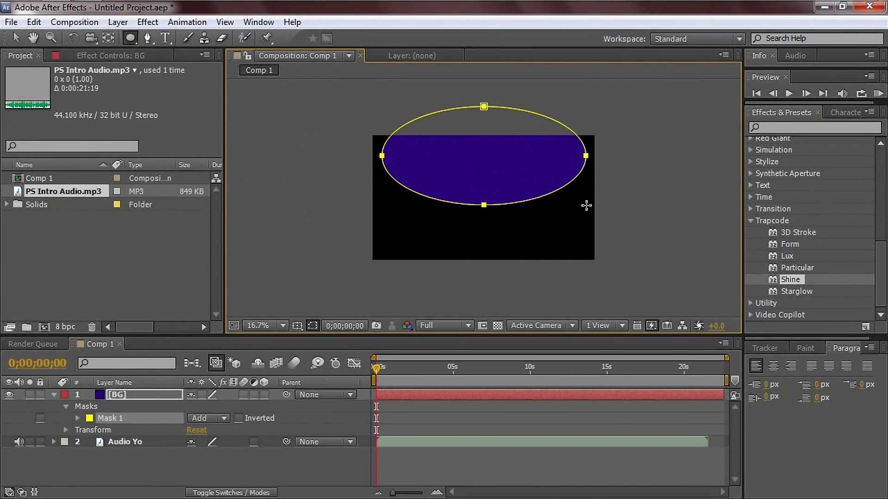
Set the Mask Feather of the BG layer's elliptical mask to 512 pixels in both directions.
key("period")
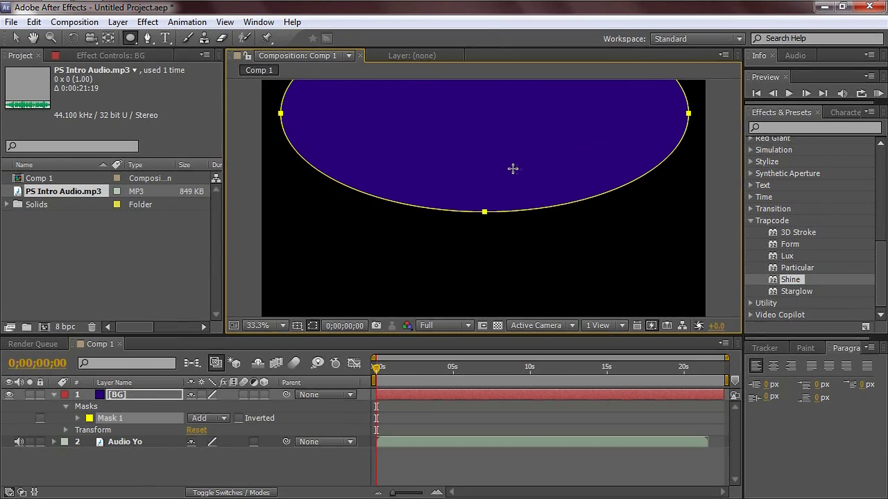
key("space")
left_click_drag(555, 154, 535, 218)
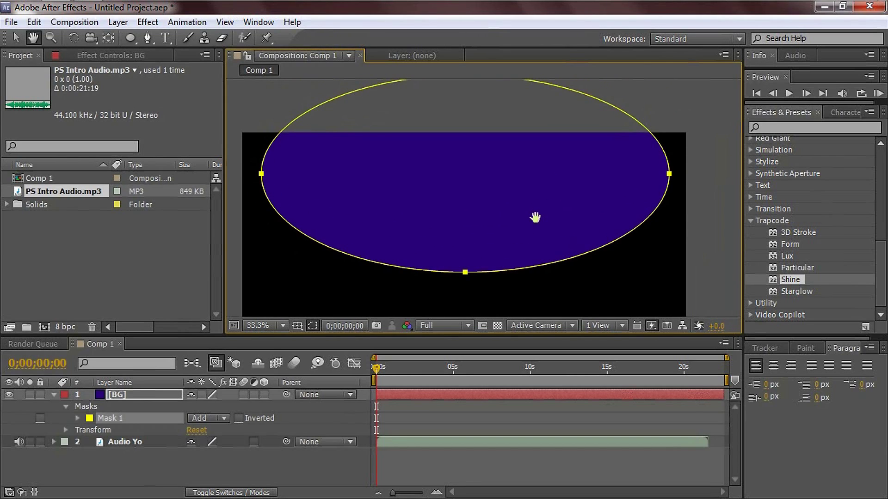
key("comma")
key("period")
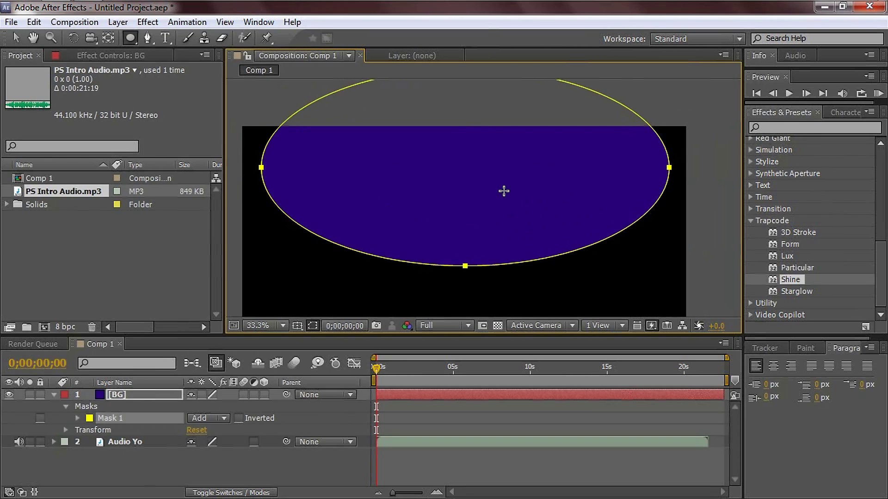
key("space")
mouse_move(503, 190)
left_mouse_down()
mouse_move(537, 200)
mouse_move(535, 171)
mouse_move(478, 235)
mouse_move(497, 174)
mouse_move(507, 202)
left_mouse_up()
key("space")
mouse_move(497, 188)
left_mouse_down()
mouse_move(482, 190)
mouse_move(538, 182)
mouse_move(495, 200)
left_mouse_up()
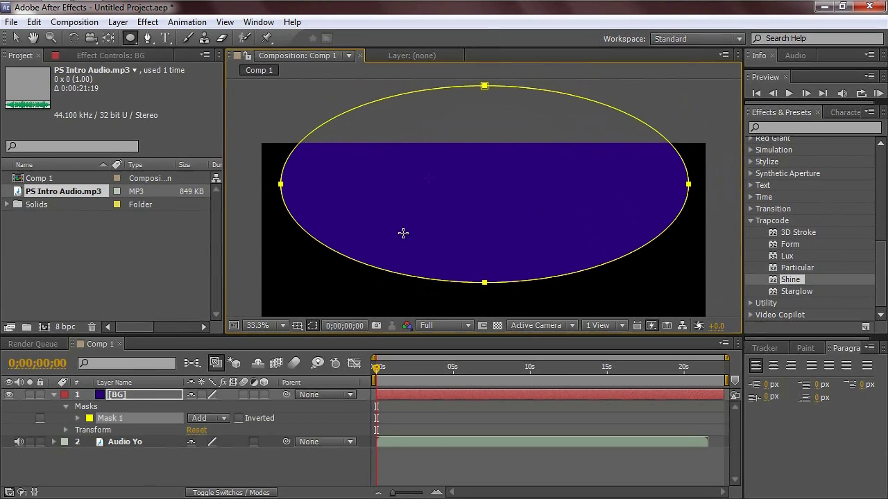
left_click(77, 418)
left_click(76, 418)
left_click(77, 418)
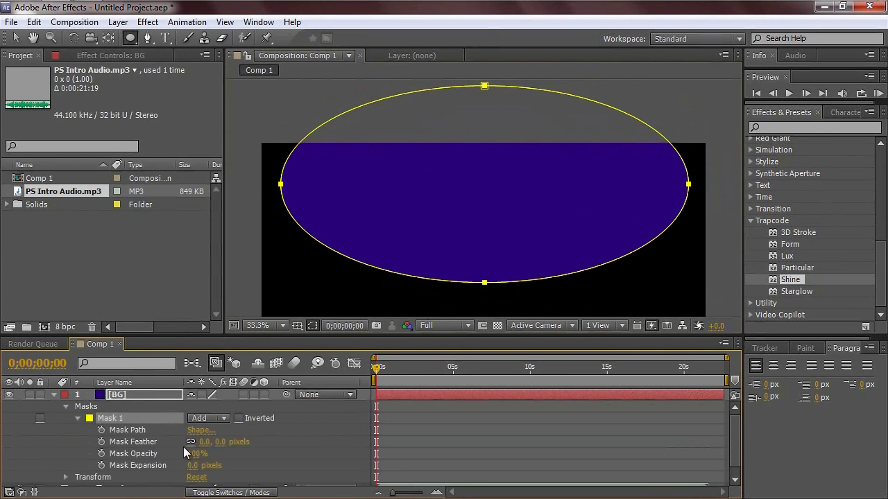
left_click_drag(204, 442, 252, 443)
left_click_drag(354, 442, 561, 439)
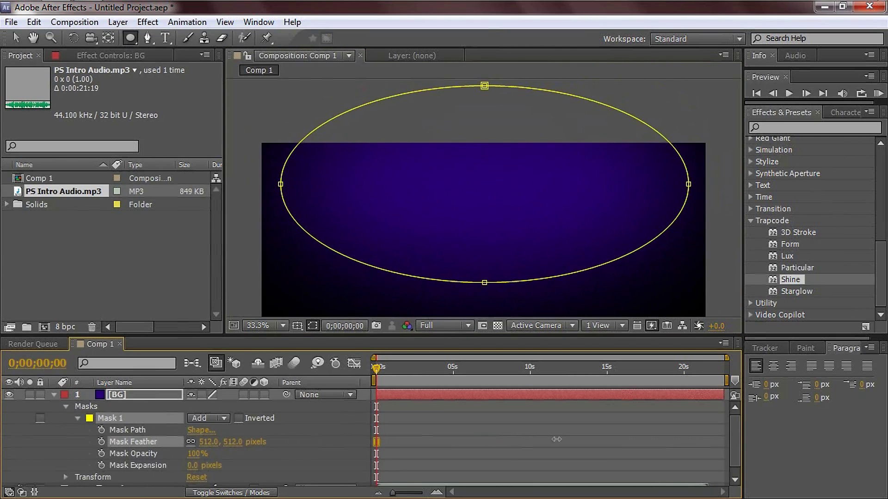
key("h")
left_click_drag(508, 246, 508, 186)
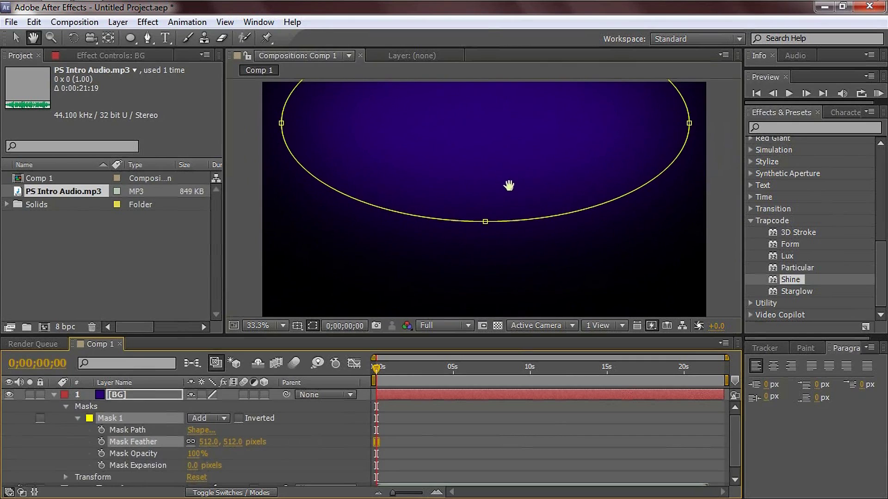
Nudge the BG layer slightly upward so its purple glow sits higher in the frame.
key("q")
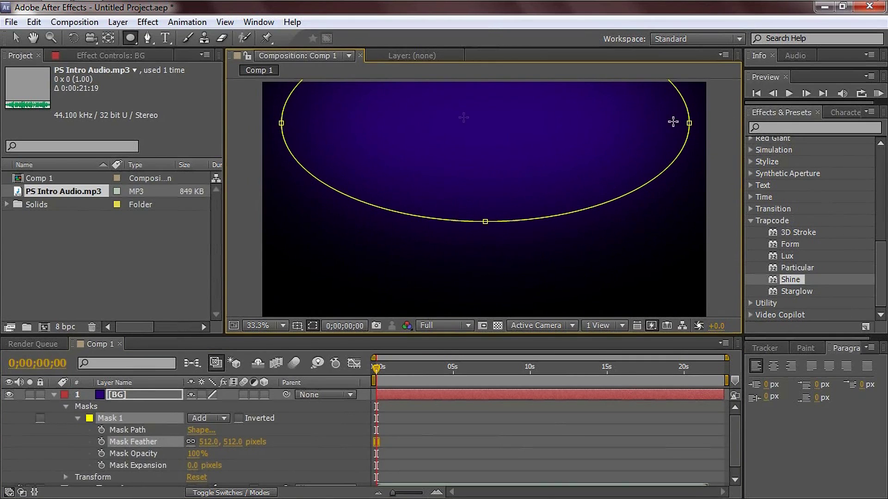
left_click(122, 394)
key("Return")
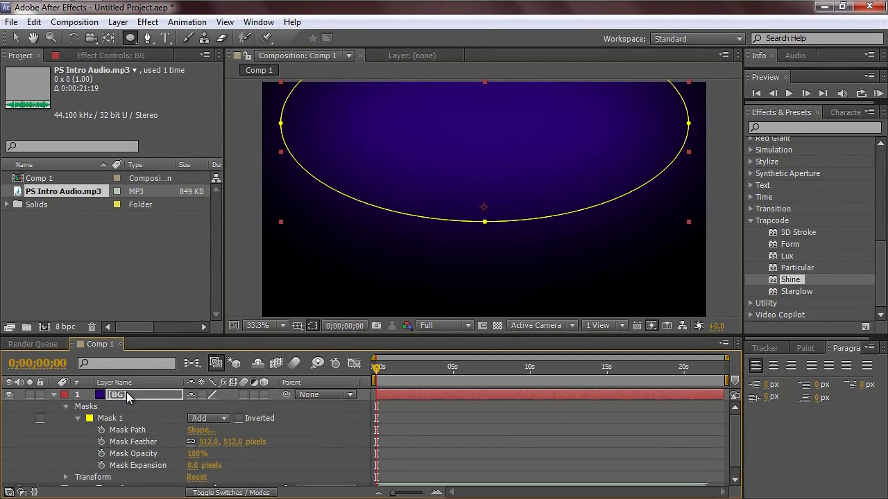
key("shift+Up")
key("shift+Up")
key("shift+Up")
key("shift+Up")
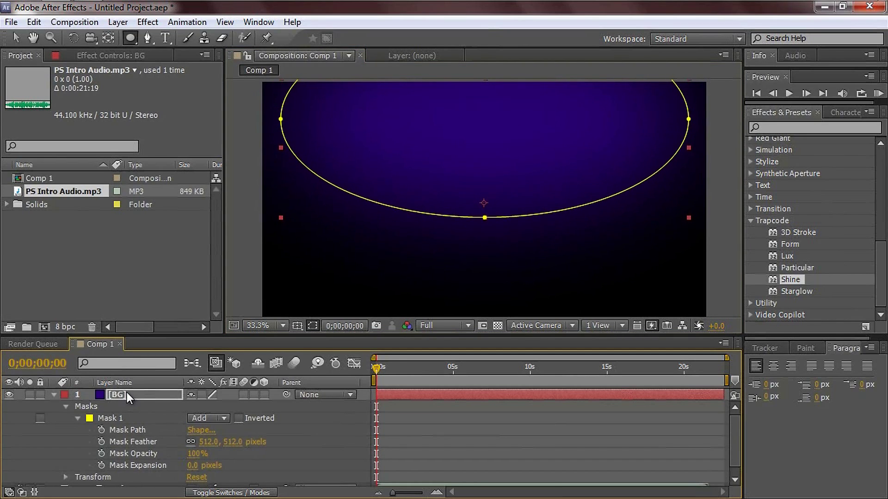
key("shift+Up")
key("shift+Up")
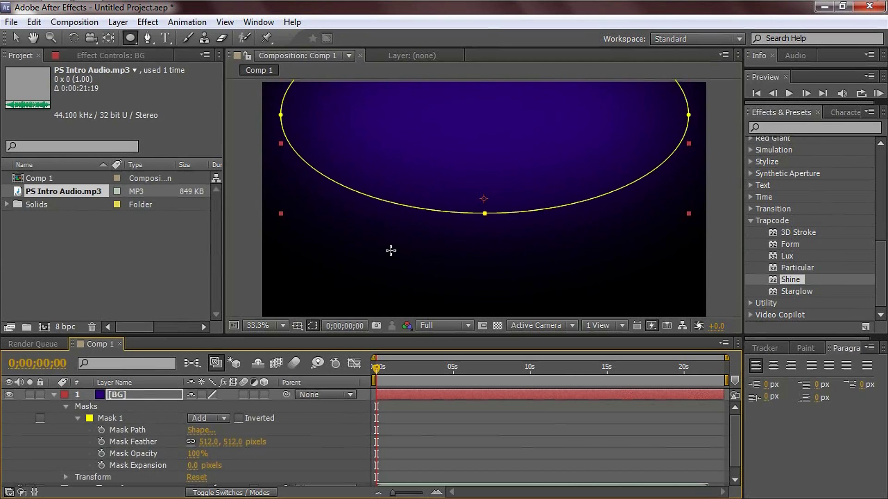
key("comma")
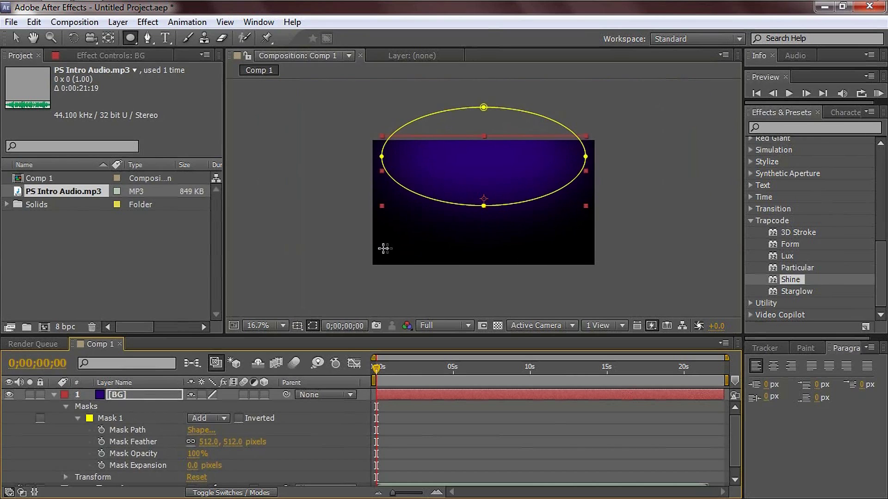
left_click(54, 394)
Create a white 1920 x 1080 solid layer named "Stars" above the BG layer.
left_click(121, 452)
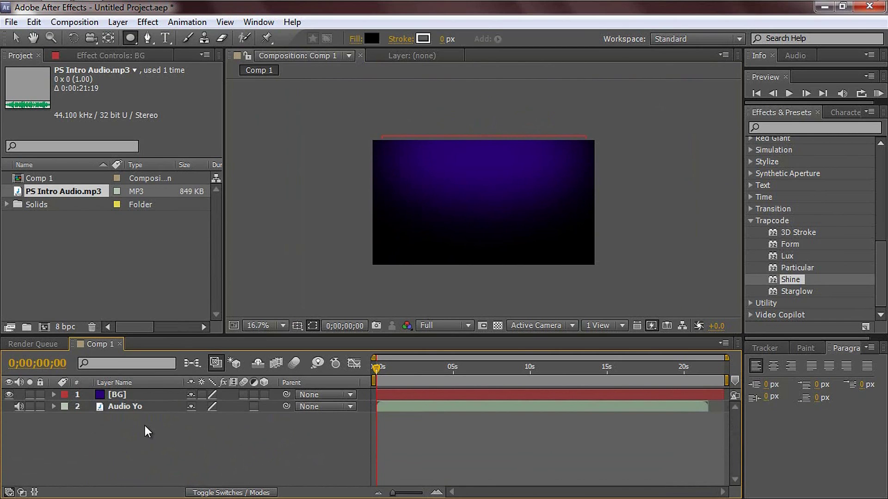
key("ctrl+y")
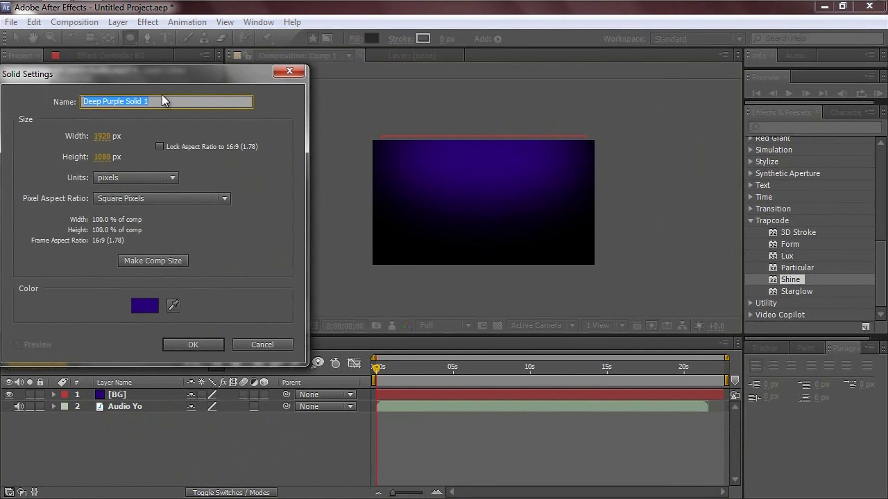
type("Stars")
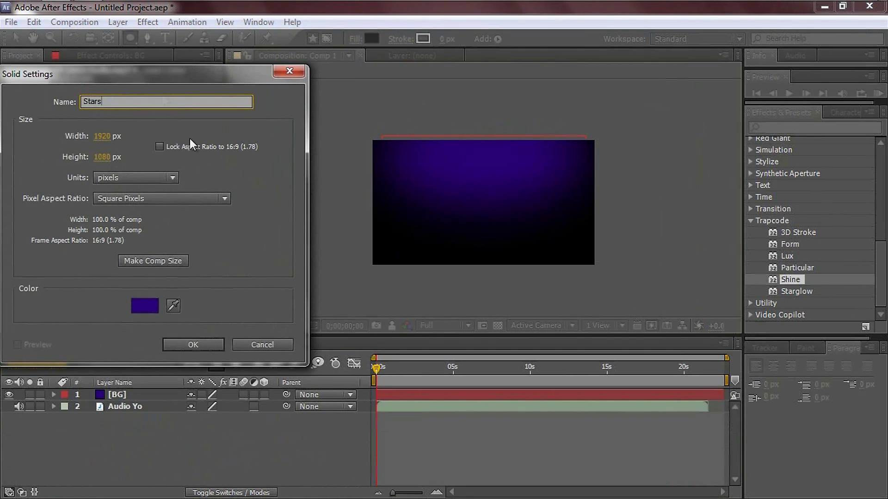
left_click(146, 307)
left_click_drag(113, 226, 15, 112)
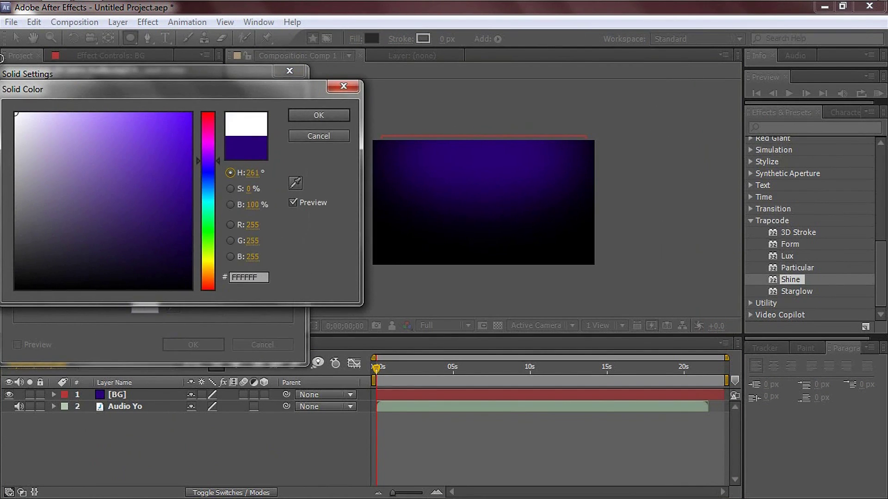
left_click(309, 115)
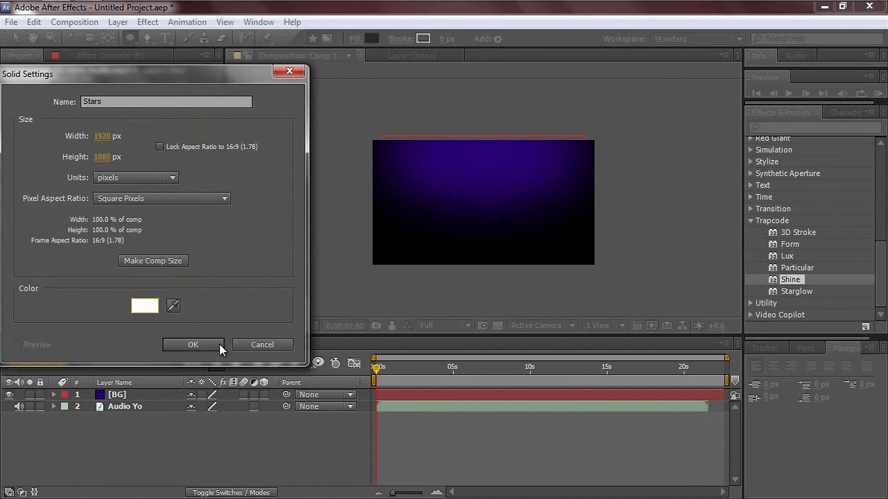
left_click(220, 345)
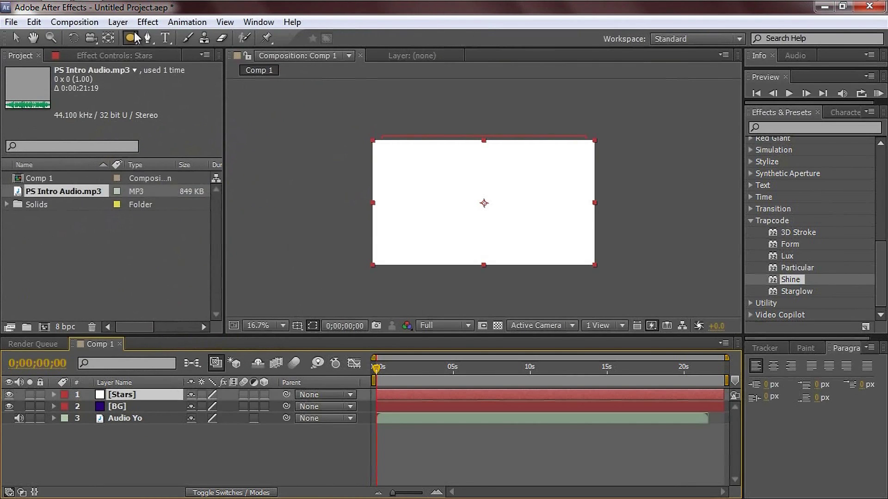
Apply the CC Star Burst simulation effect to the Stars layer and check its motion over time.
left_click(147, 22)
left_click(123, 394)
left_click(147, 23)
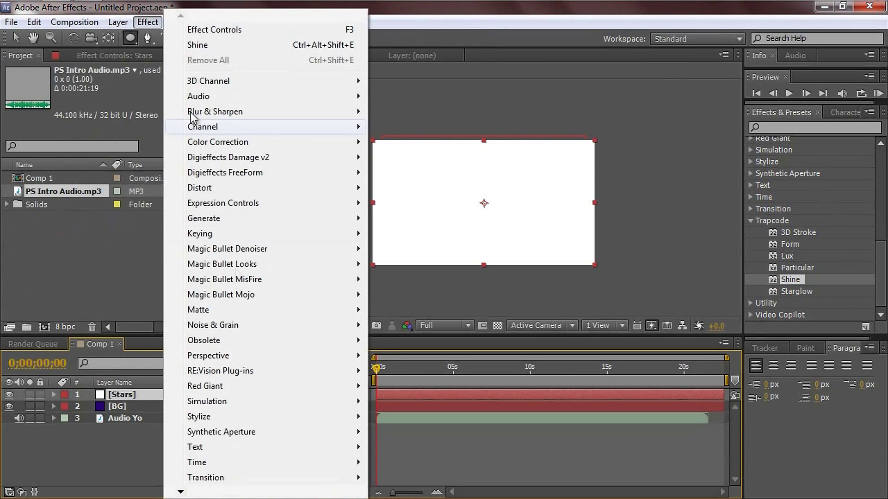
mouse_move(236, 403)
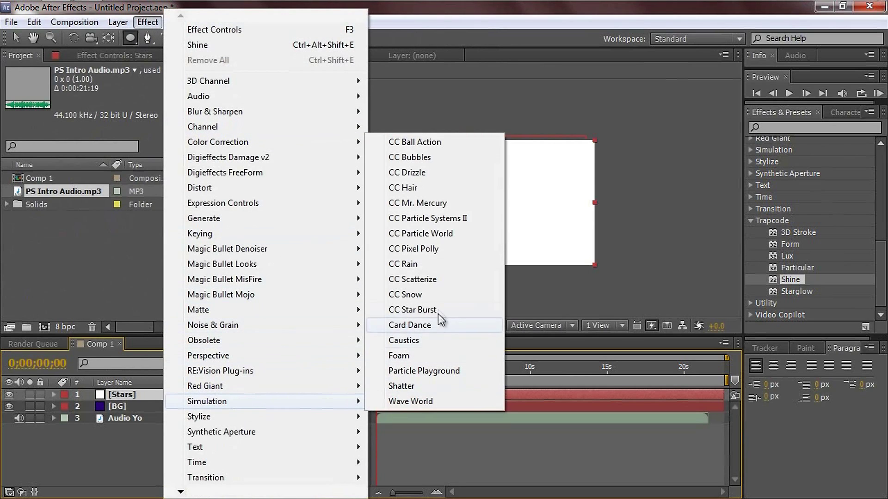
left_click(424, 310)
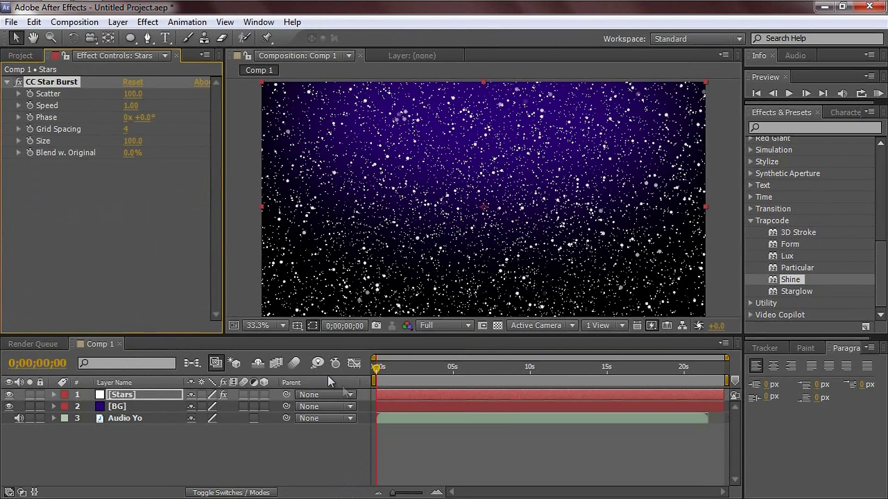
left_click_drag(378, 377, 298, 368)
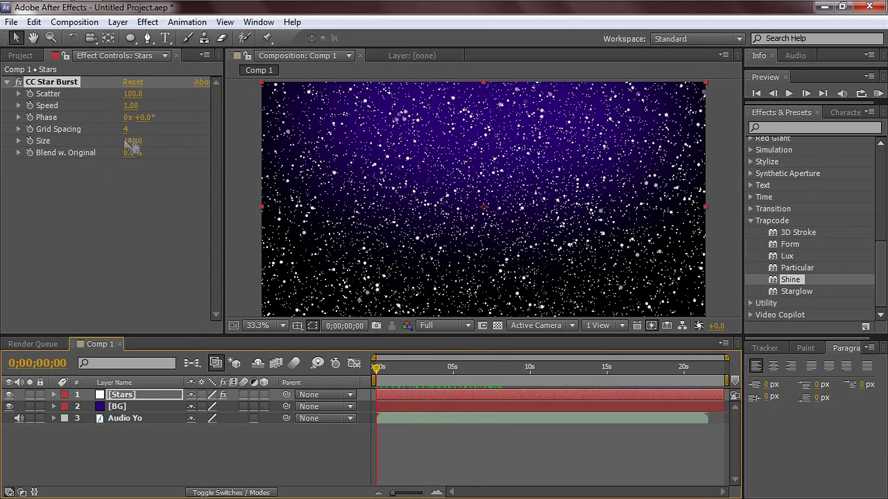
Set CC Star Burst to Size 25, Grid Spacing 2, Scatter 136 and Speed 0.01, and preview the star motion.
left_click_drag(133, 145, 90, 158)
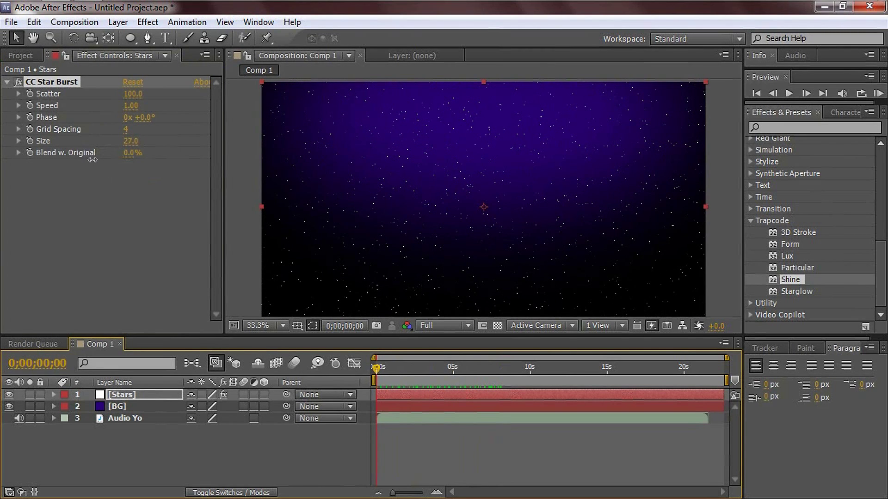
left_click(123, 129)
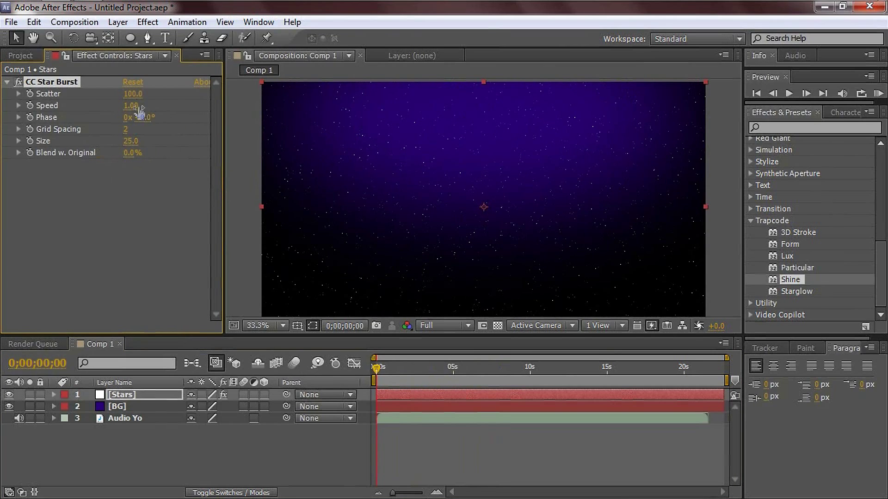
left_click_drag(133, 94, 154, 98)
left_click_drag(131, 106, 85, 125)
key("KP_0")
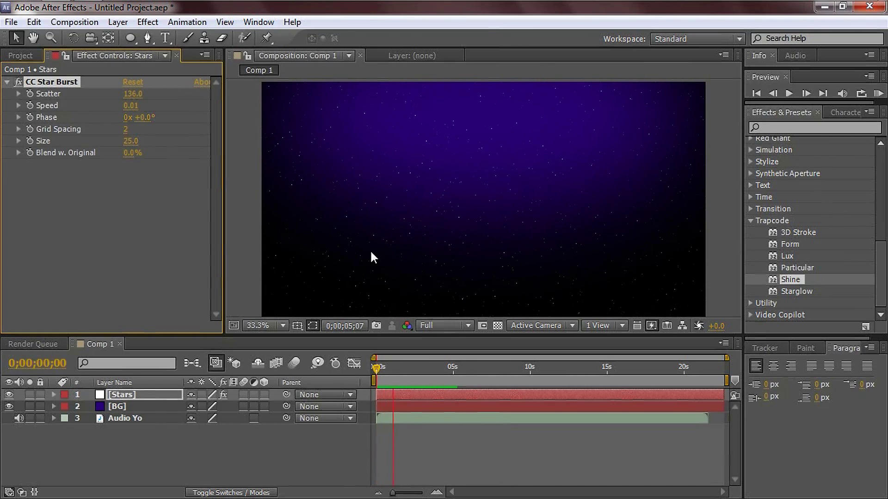
left_click(373, 257)
Add the Glow stylize effect to the Stars layer after CC Star Burst.
left_click(134, 395)
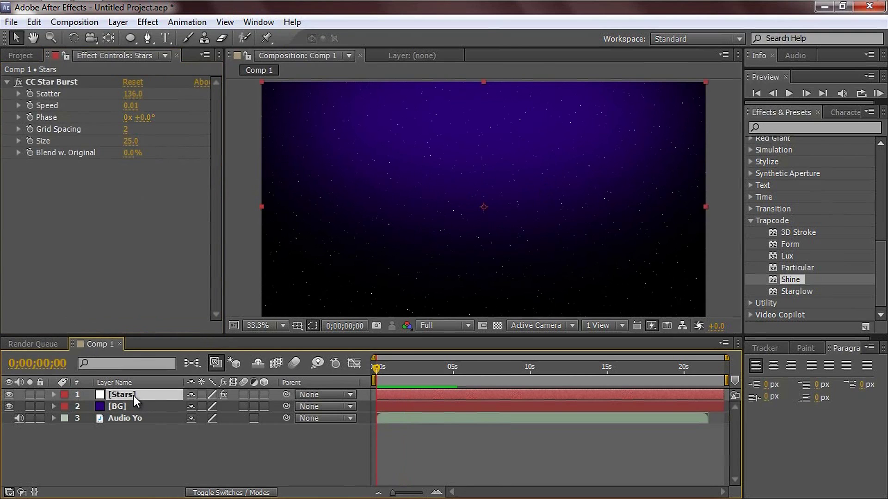
left_click(8, 82)
left_click(146, 21)
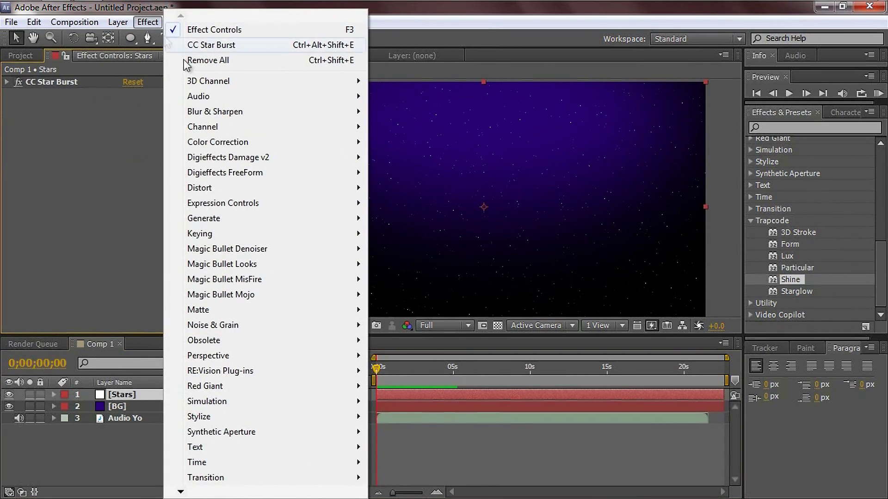
mouse_move(234, 417)
left_click(418, 296)
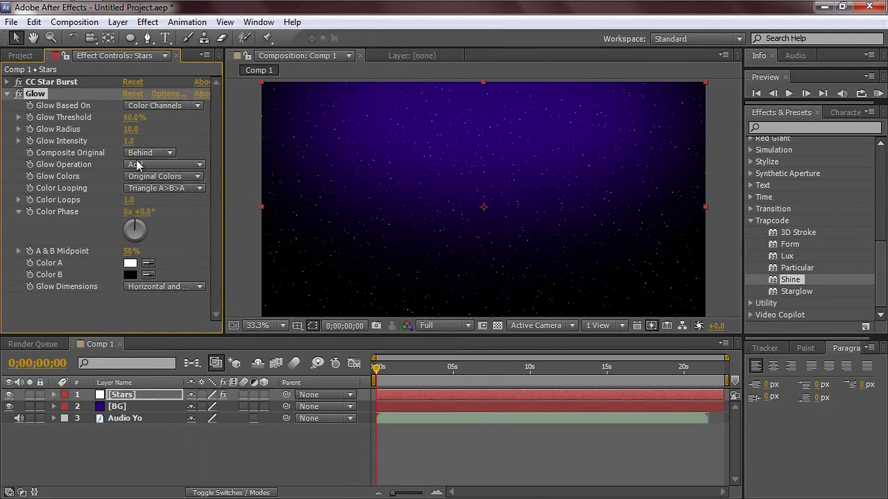
Set the stars' Glow Radius to 6 and Glow Intensity to 0.7, and lower the Glow Threshold.
mouse_move(132, 142)
left_mouse_down()
mouse_move(139, 139)
mouse_move(127, 154)
left_mouse_up()
key("slash")
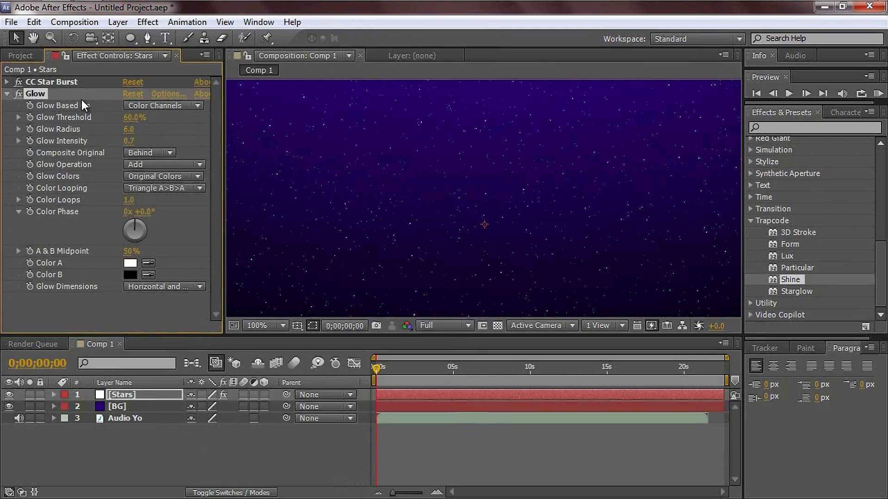
left_click_drag(146, 118, 118, 119)
left_click(7, 93)
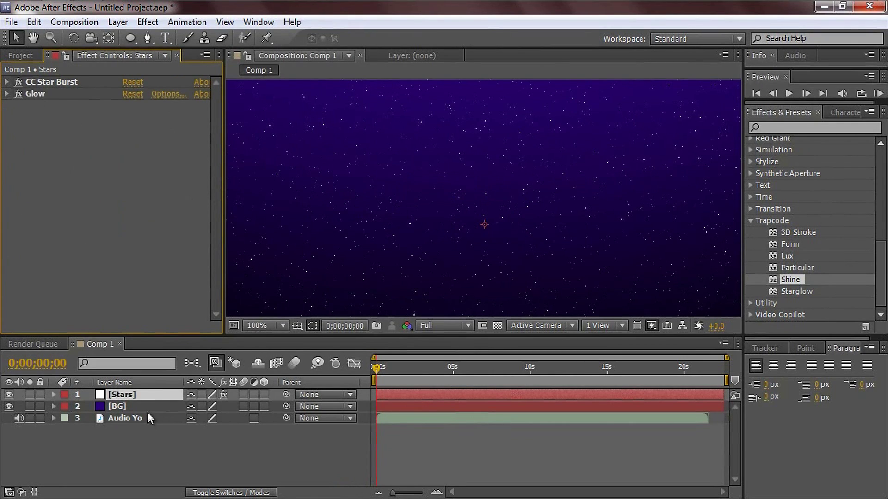
scroll(449, 234, "down", 2)
scroll(448, 229, "down", 2)
key("space")
left_click_drag(564, 246, 563, 224)
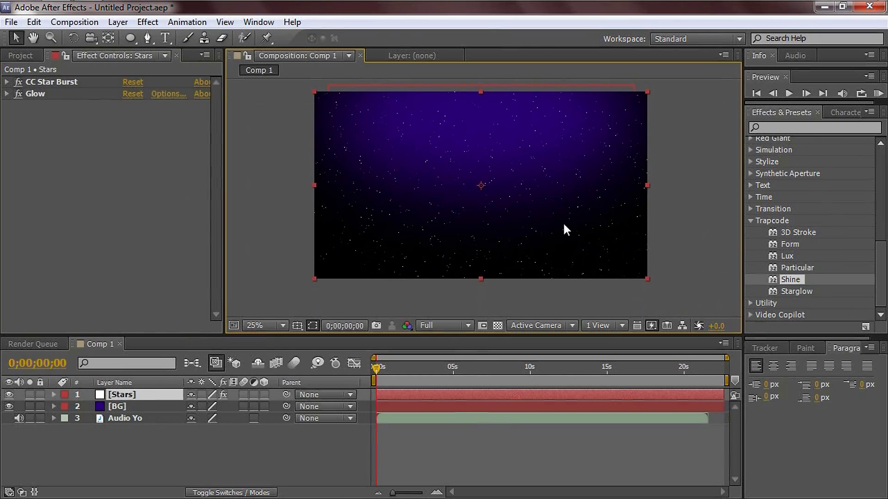
key("ctrl+y")
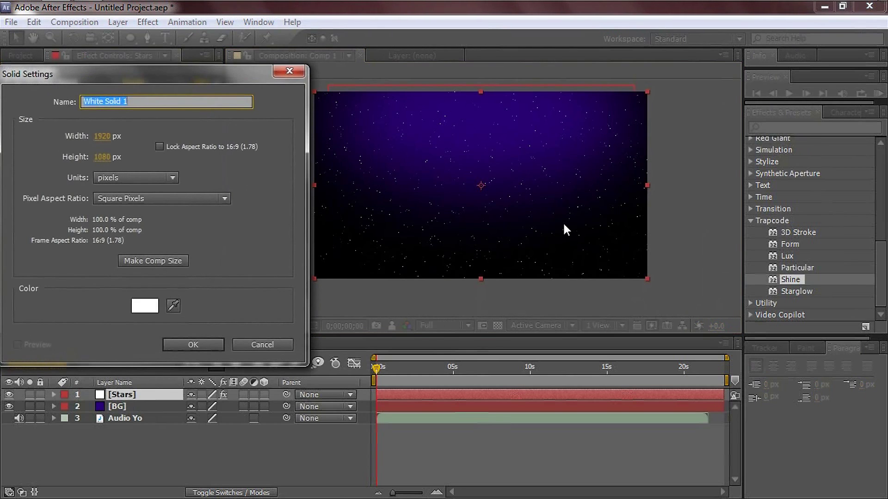
type("Sta")
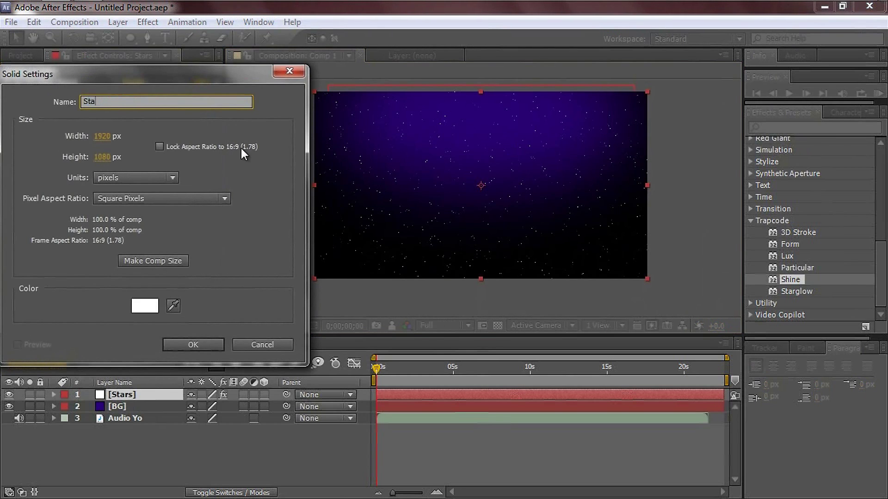
type("r Fade")
key("Left")
key("Left")
key("Left")
key("Left")
key("Left")
type("s Yo")
left_click(142, 307)
left_click(16, 287)
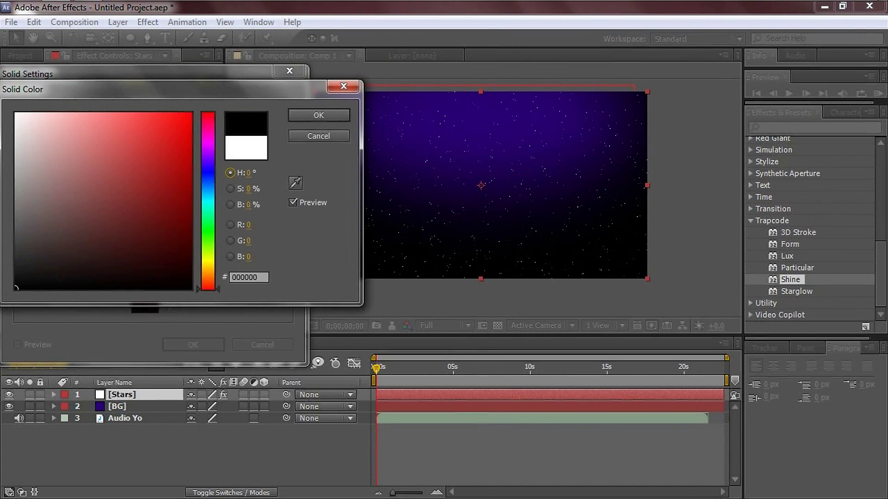
left_click(304, 114)
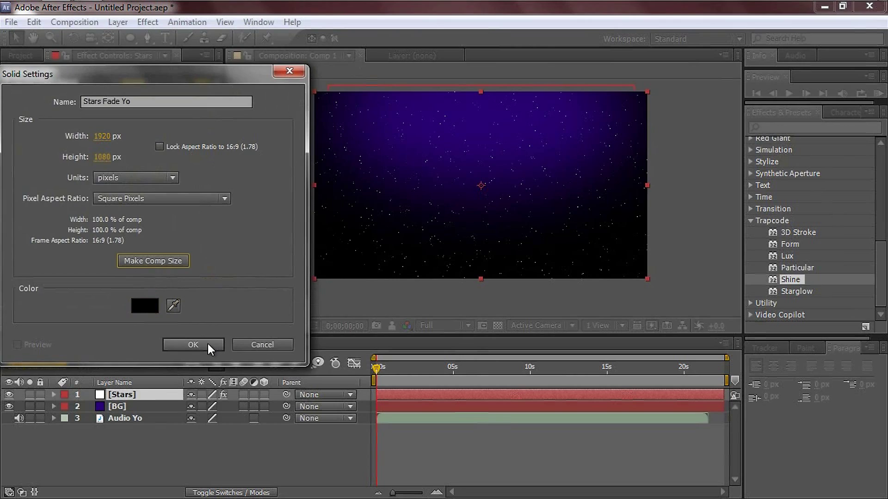
left_click(206, 345)
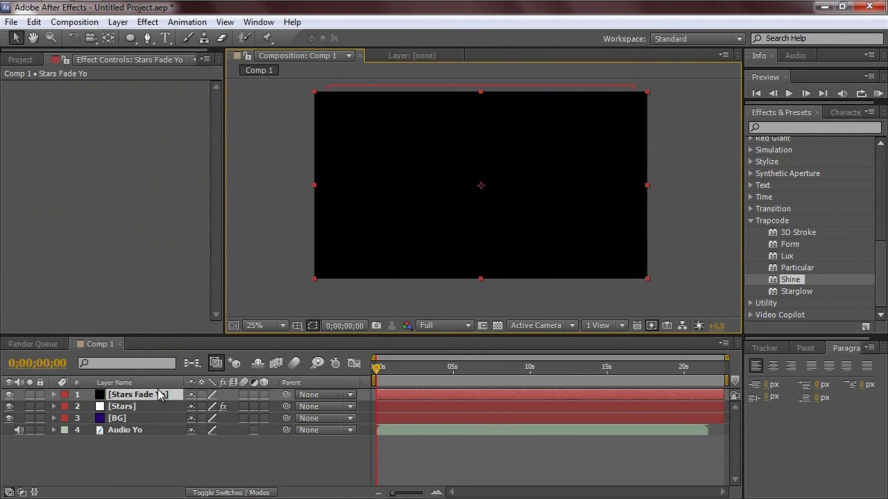
Draw a rectangular mask on the Stars Fade Yo layer, covering the bottom quarter of the frame and extending past its sides.
left_click_drag(131, 41, 182, 40)
key("comma")
left_click_drag(326, 276, 259, 307)
left_click_drag(354, 264, 734, 215)
key("period")
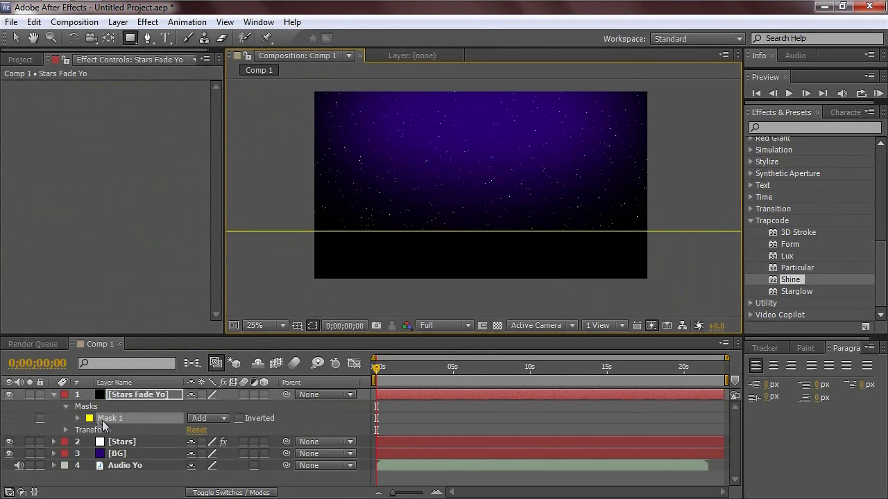
Set the Mask Feather of the Stars Fade Yo layer's rectangular mask to 291 pixels in both directions.
left_click(76, 418)
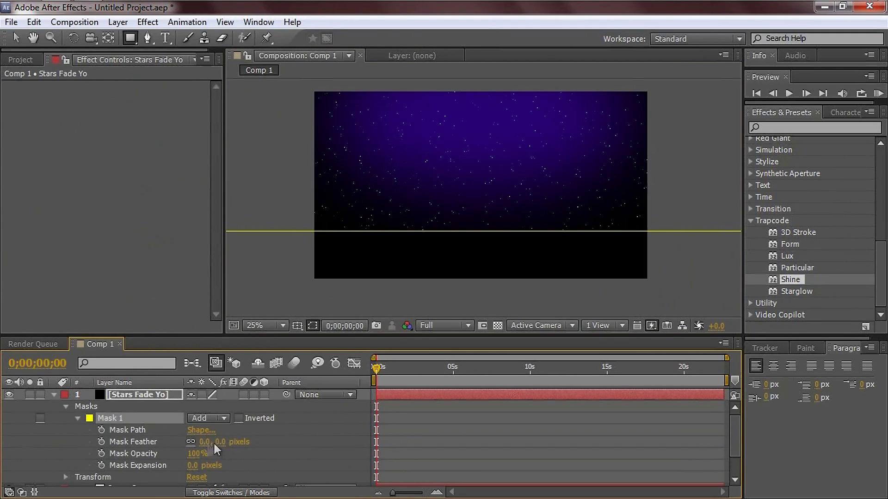
left_click_drag(220, 442, 407, 445)
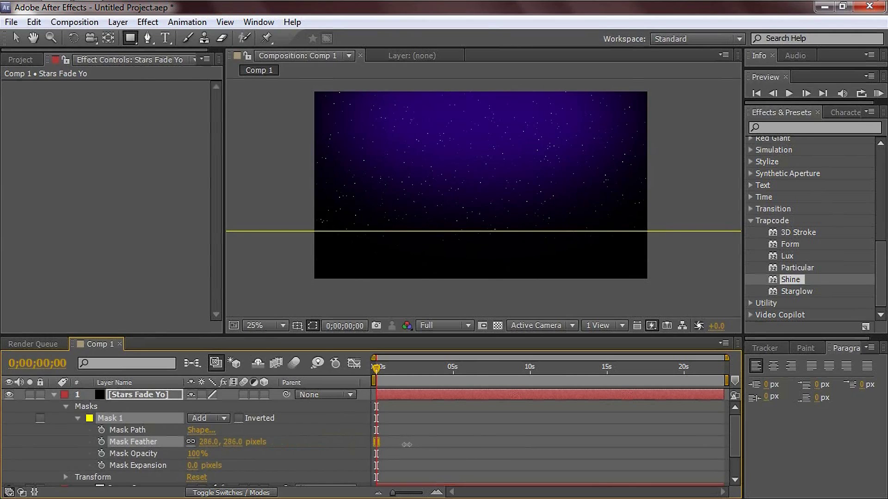
double_click(318, 277)
mouse_move(553, 236)
left_mouse_down()
mouse_move(553, 224)
mouse_move(549, 235)
left_mouse_up()
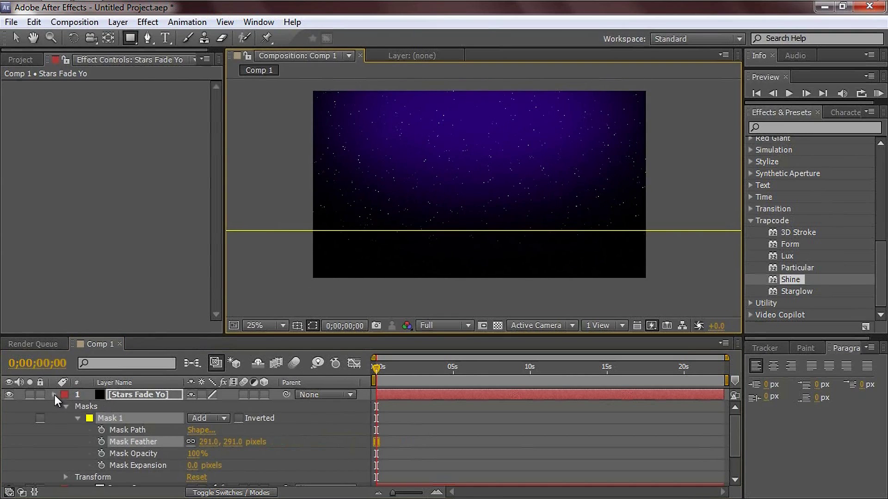
left_click(55, 395)
Nudge the Stars Fade Yo layer upward to fade out the lower stars.
left_click(134, 395)
left_click(18, 38)
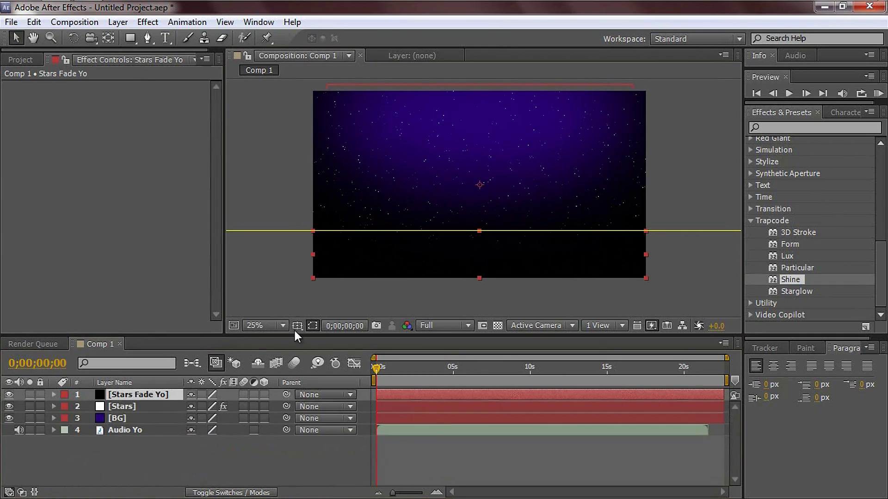
key("shift+Up")
key("shift+Up")
key("shift+Up")
key("shift+Up")
key("shift+Up")
key("shift+Up")
key("shift+Up")
key("shift+Up")
key("shift+Up")
key("shift+Up")
key("shift+Up")
key("shift+Up")
key("shift+Up")
key("shift+Up")
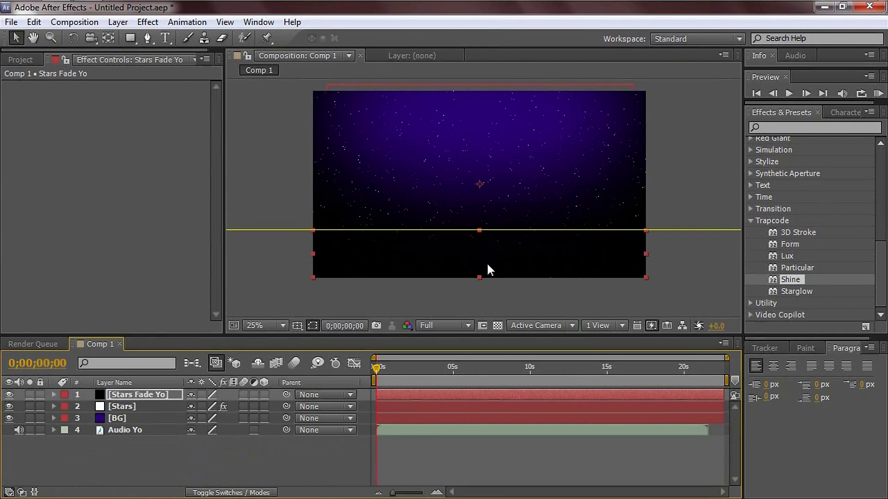
Raise the Stars Fade Yo layer further until its mask's upper edge sits just below the middle of the frame.
key("shift+Up")
key("shift+Up")
key("shift+Up")
key("shift+Up")
key("shift+Up")
key("shift+Up")
key("shift+Up")
key("shift+Up")
key("shift+Up")
key("shift+Up")
key("shift+Up")
key("shift+Up")
key("shift+Up")
key("shift+Up")
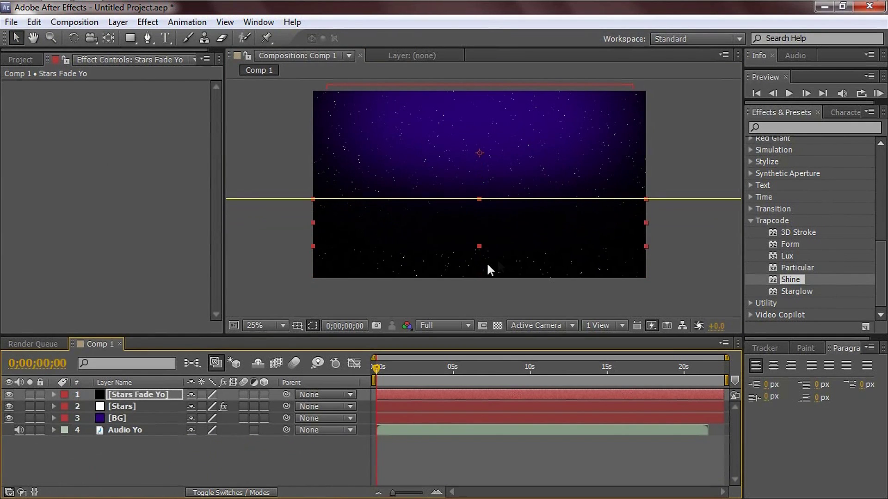
Nudge the Stars layer upward so that most of the stars in the lower part of the frame move up.
left_click(133, 406)
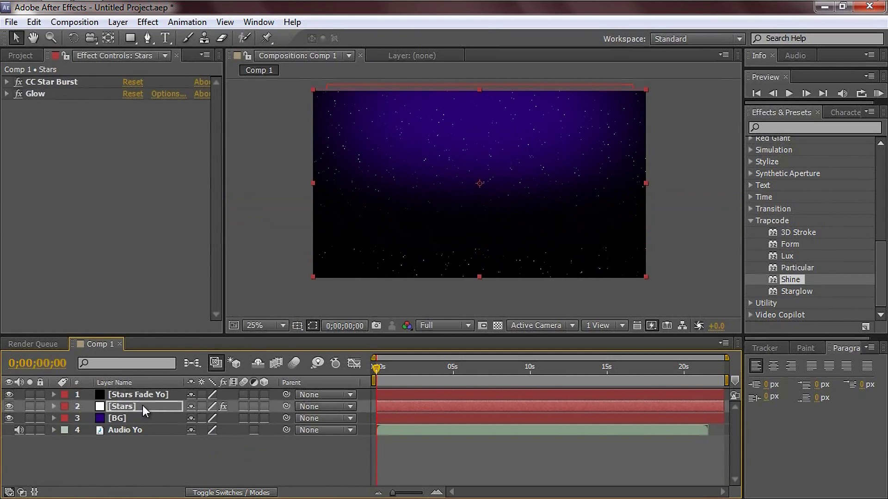
key("shift+Up")
key("shift+Up")
key("shift+Up")
key("shift+Up")
key("shift+Up")
key("shift+Up")
key("shift+Up")
key("shift+Up")
key("shift+Up")
key("shift+Up")
key("shift+Up")
key("shift+Up")
key("shift+Up")
key("shift+Up")
key("shift+Up")
key("shift+Up")
Nudge the BG layer upward so the purple glow sits higher in the frame.
left_click(121, 417)
key("shift+Up")
key("shift+Up")
key("shift+Up")
key("shift+Up")
key("shift+Up")
key("shift+Up")
key("shift+Up")
key("shift+Up")
key("shift+Up")
key("shift+Up")
key("shift+Up")
key("shift+Up")
key("shift+Up")
key("shift+Up")
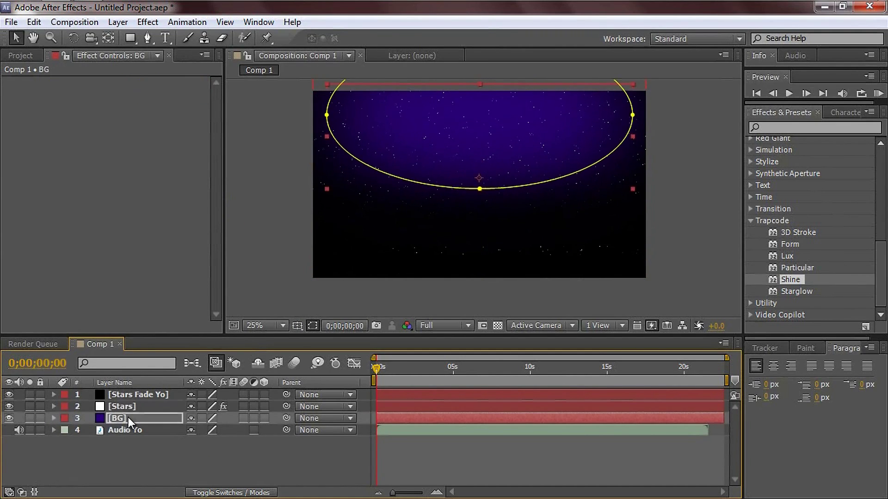
key("shift+Up")
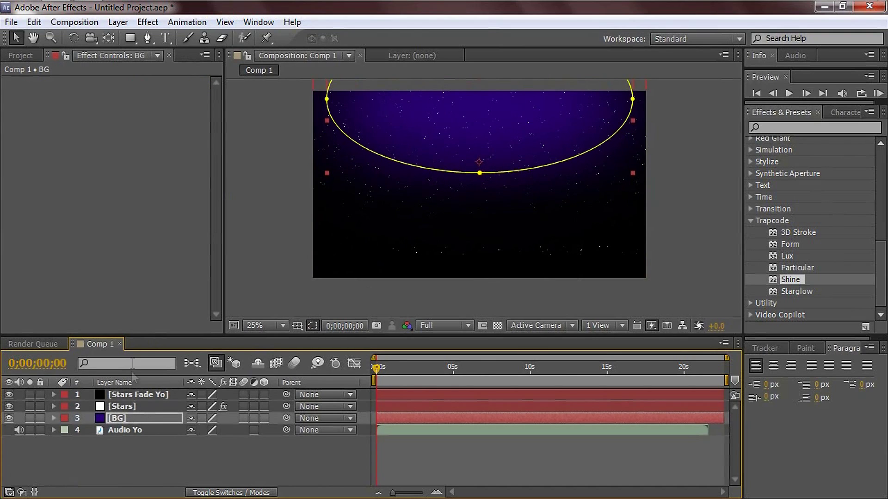
Enlarge and reposition the Stars Fade Yo layer so its masked area extends past the frame's lower edge and right side, covering the remaining lower stars.
left_click(134, 396)
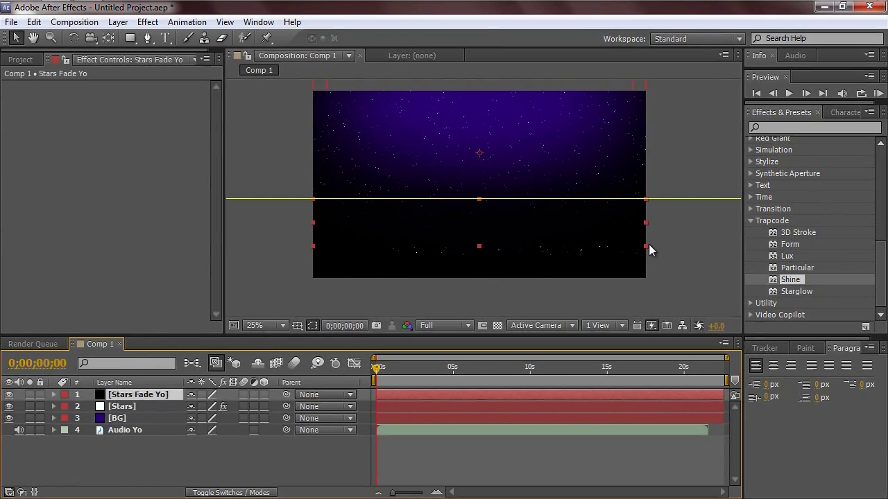
left_click_drag(646, 246, 652, 291)
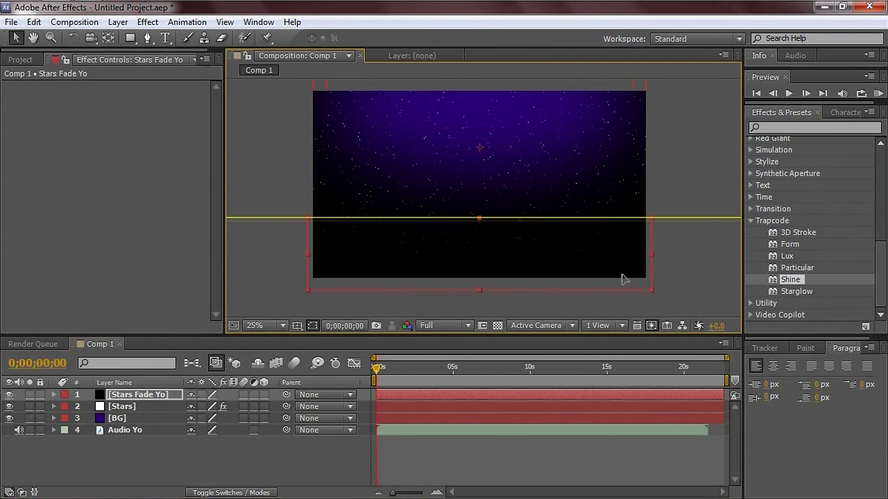
left_click(149, 395)
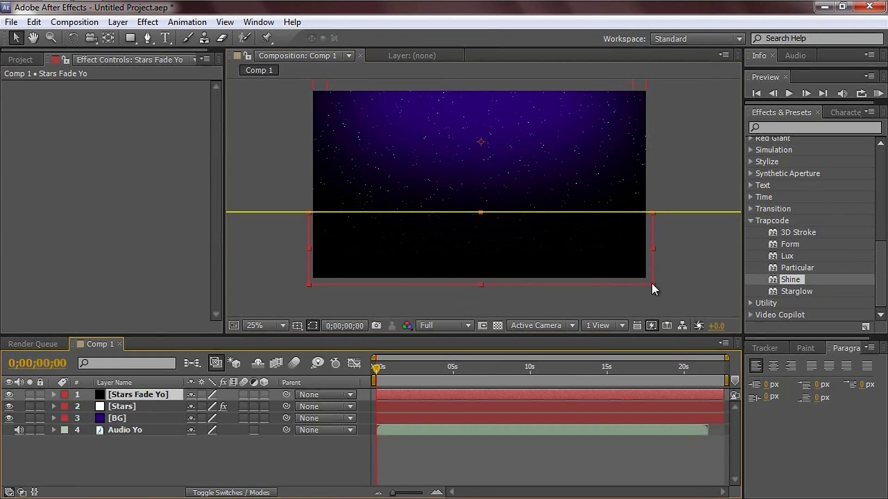
key("period")
left_click_drag(602, 261, 619, 230)
key("comma")
mouse_move(653, 273)
left_mouse_down()
mouse_move(655, 292)
mouse_move(635, 251)
mouse_move(655, 262)
mouse_move(657, 283)
left_mouse_up()
left_click_drag(656, 290, 654, 287)
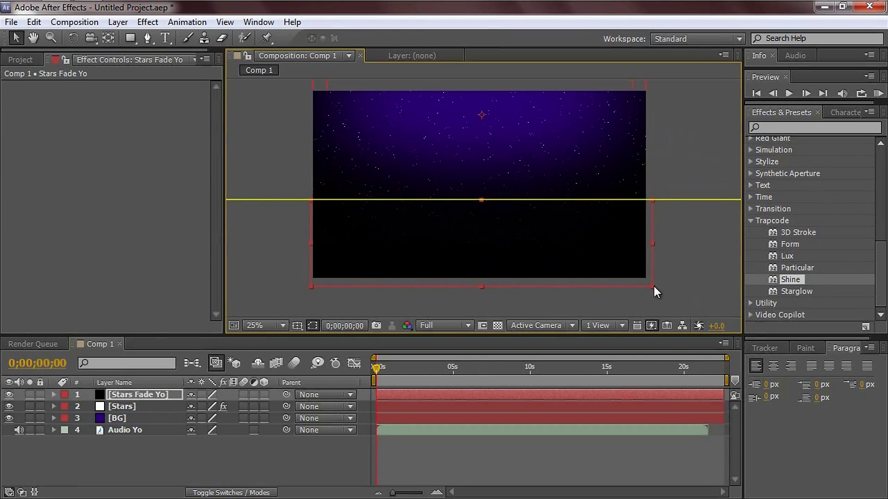
Stretch the upper edge of the Stars Fade Yo layer's masked area up to mid-frame and deselect the layer.
left_click_drag(654, 199, 652, 186)
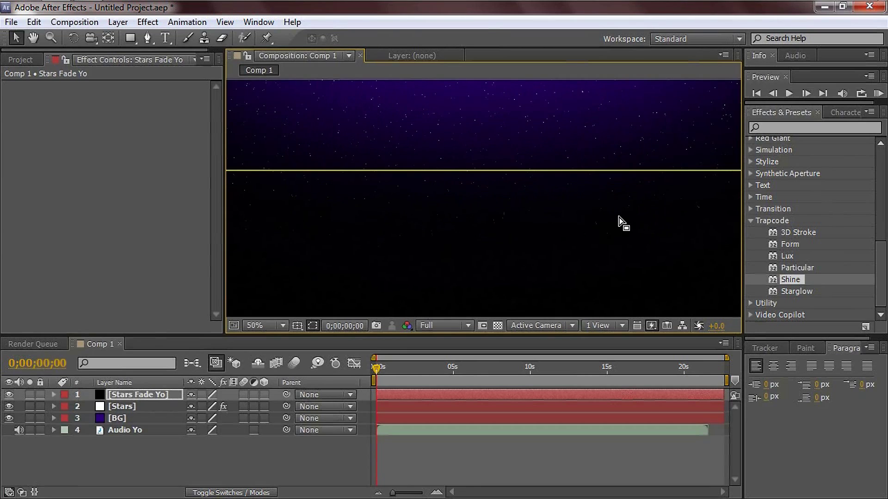
left_click(357, 153)
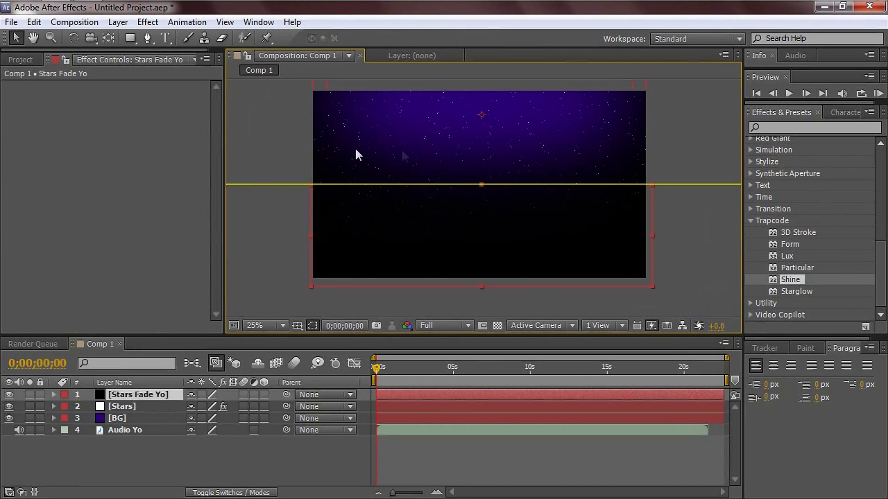
left_click_drag(689, 155, 687, 166)
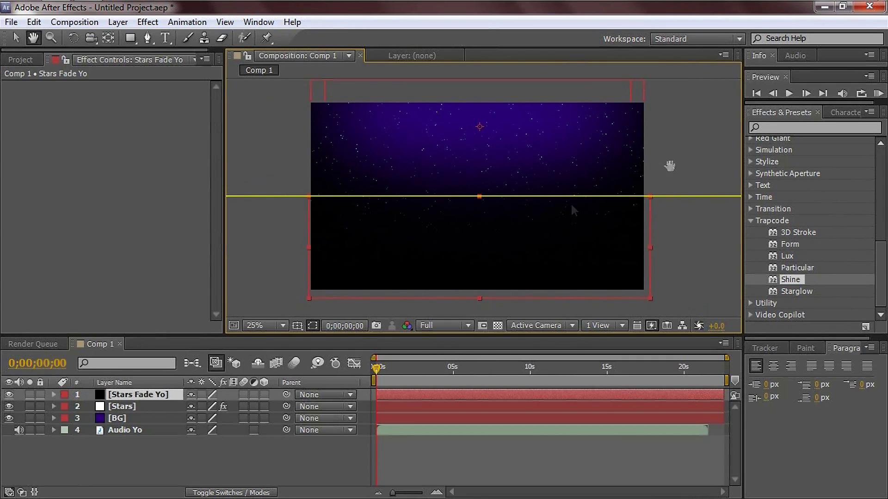
left_click(135, 442)
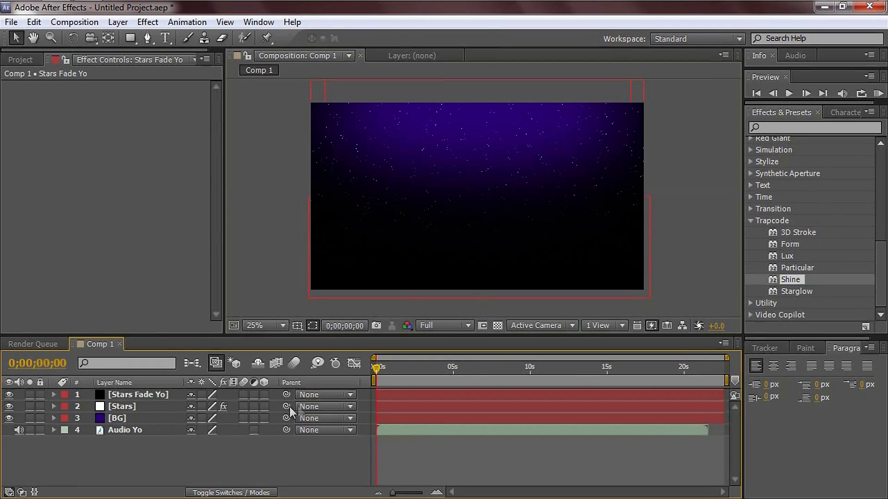
left_click(786, 245)
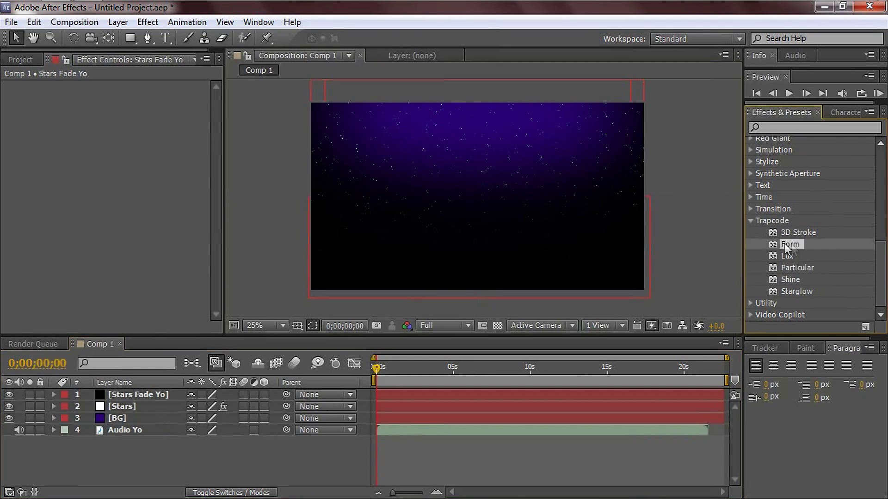
left_click(751, 220)
scroll(784, 182, "up", 5)
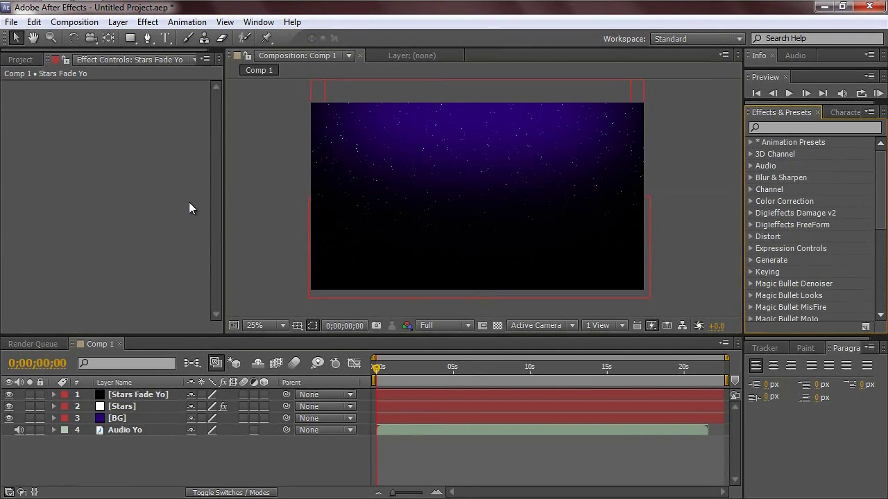
Create a black 1920 x 1080 comp-size solid layer named "Form" above the Stars Fade Yo layer.
left_click(153, 446)
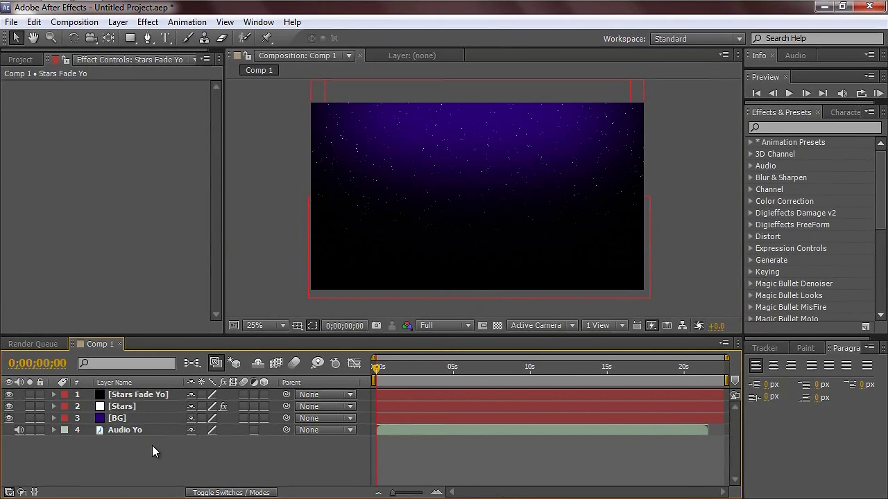
key("ctrl+y")
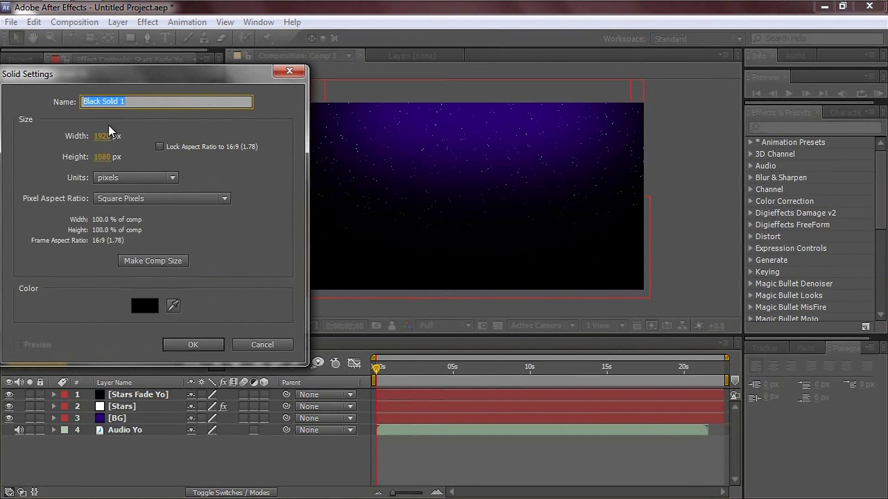
type("Form")
left_click(156, 262)
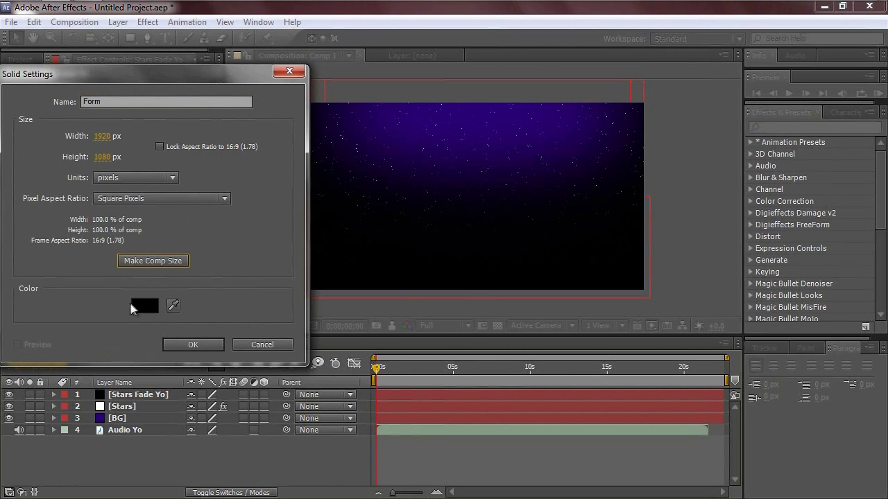
left_click(186, 347)
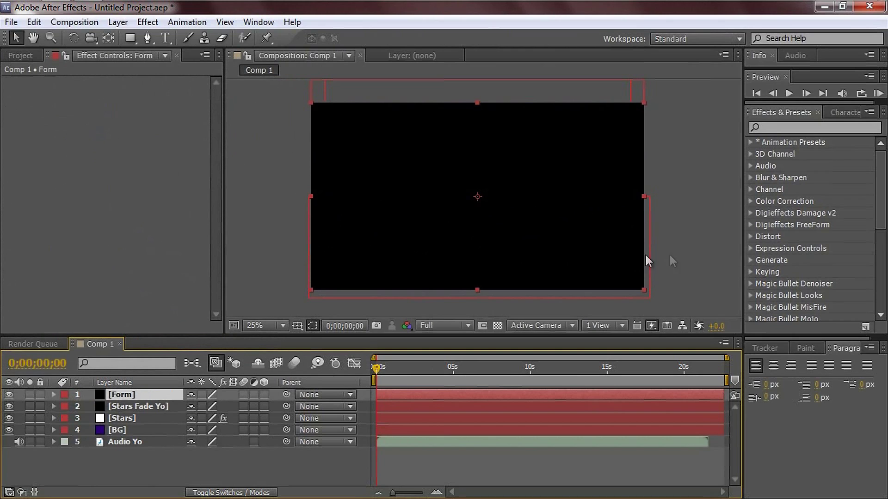
Find the Trapcode Form effect by searching for "form" and apply it to the Form layer.
left_click(786, 128)
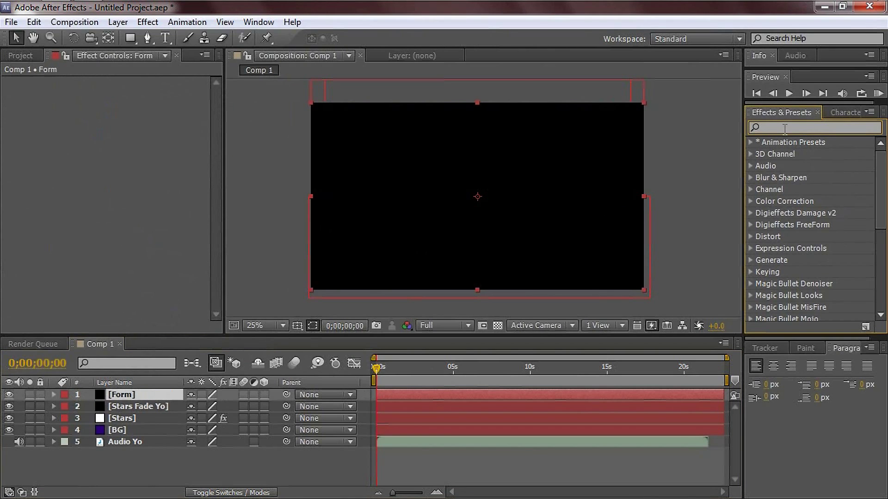
type("form")
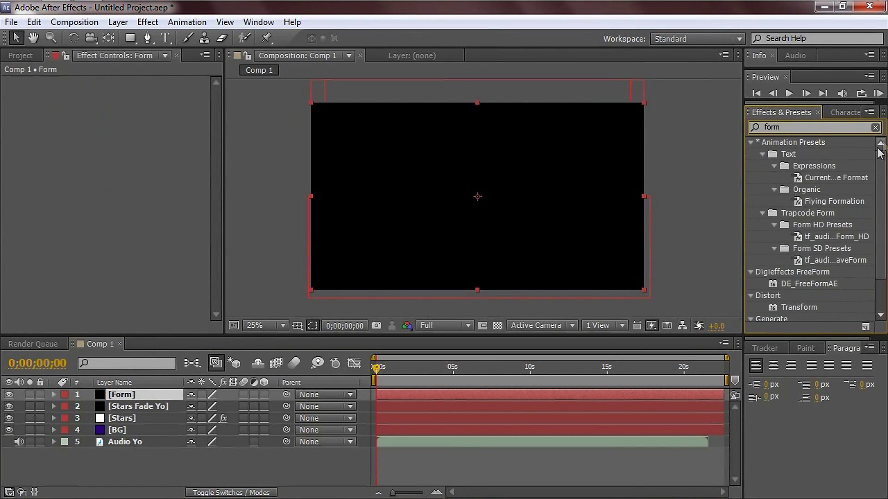
scroll(793, 288, "down", 2)
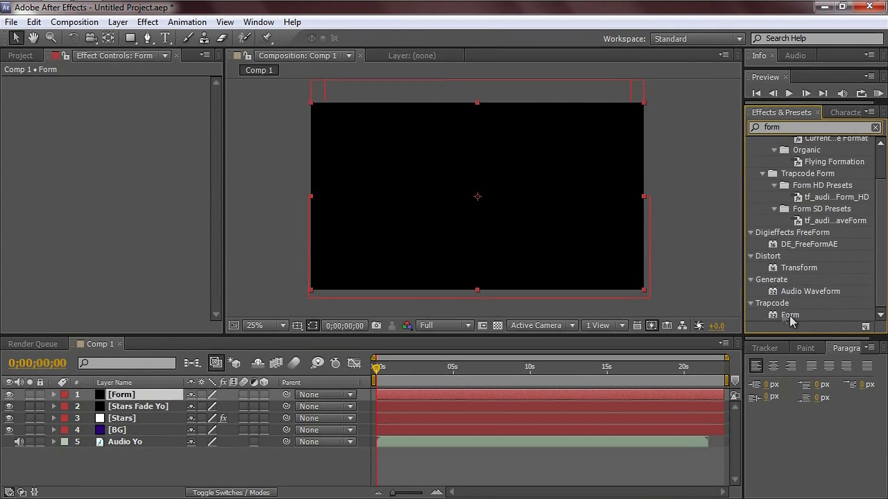
double_click(786, 128)
left_click(779, 113)
left_click(789, 315)
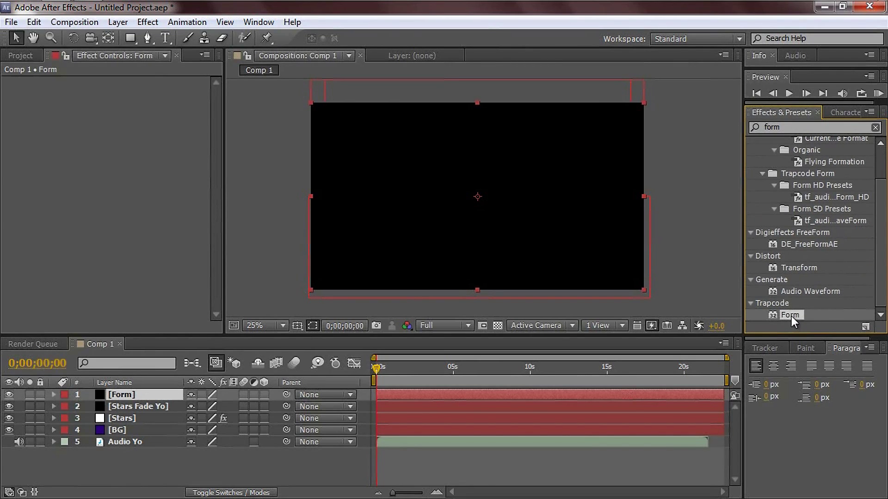
left_click_drag(779, 317, 124, 393)
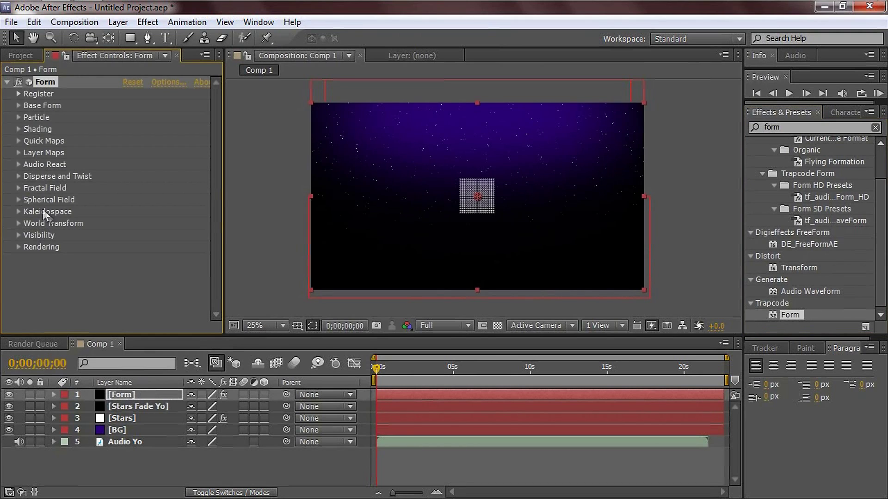
In Form's Base Form settings, set Size X to 2060, Size Y to 1110, Particles in X to 398, in Y to 203 and in Z to 1.
left_click(18, 106)
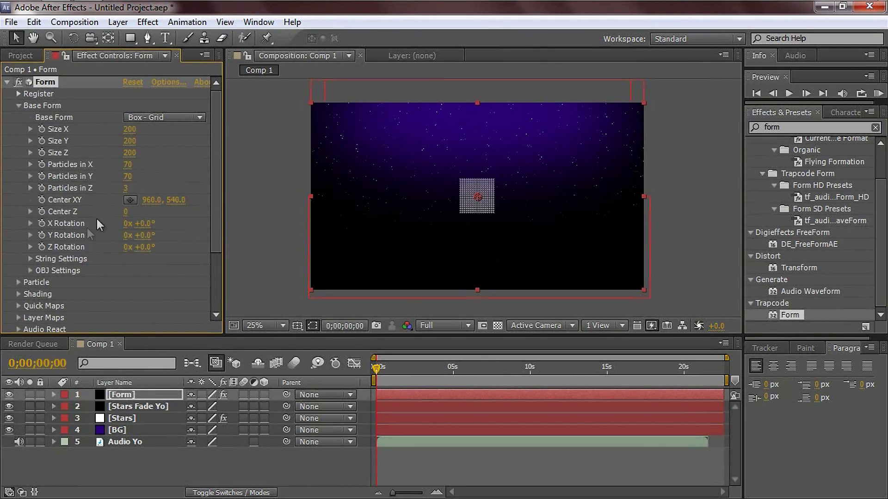
left_click_drag(129, 190, 118, 191)
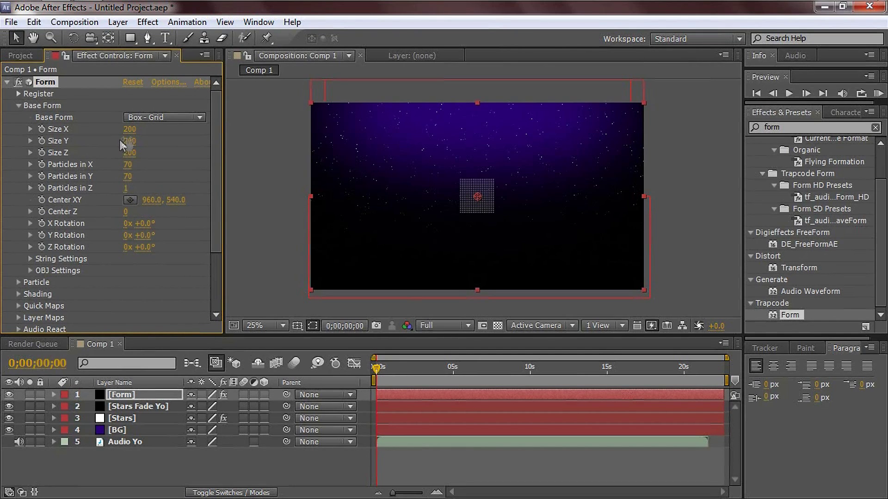
left_click_drag(129, 129, 257, 133)
left_click_drag(128, 139, 199, 143)
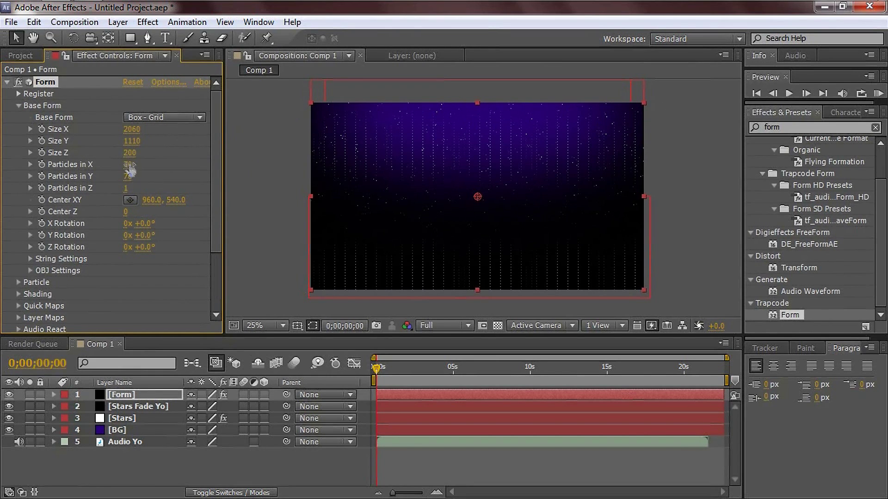
left_click_drag(130, 165, 363, 172)
left_click_drag(131, 173, 232, 185)
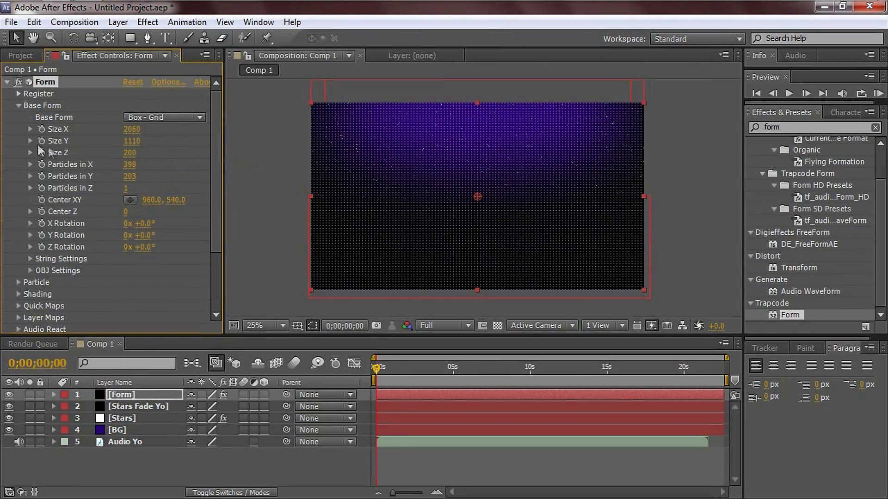
left_click(19, 106)
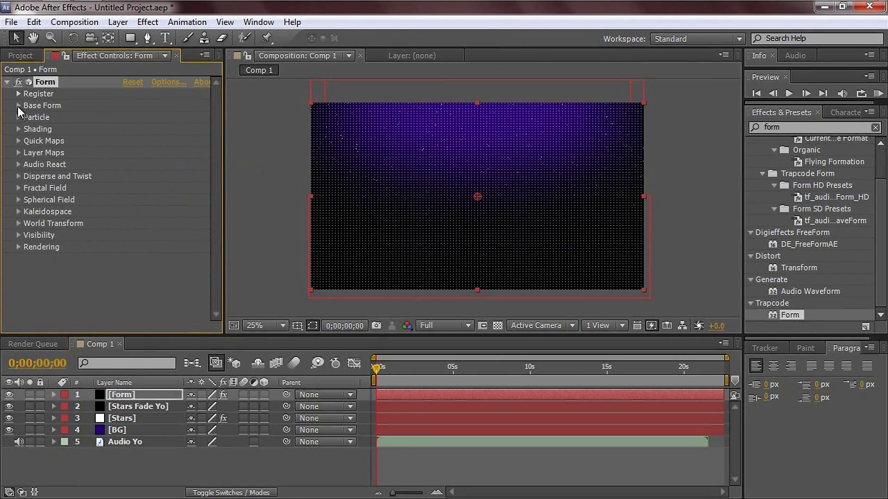
Set Form's Particle Type to Glow Sphere (No DOF) and the particle Opacity to 35.
left_click(19, 118)
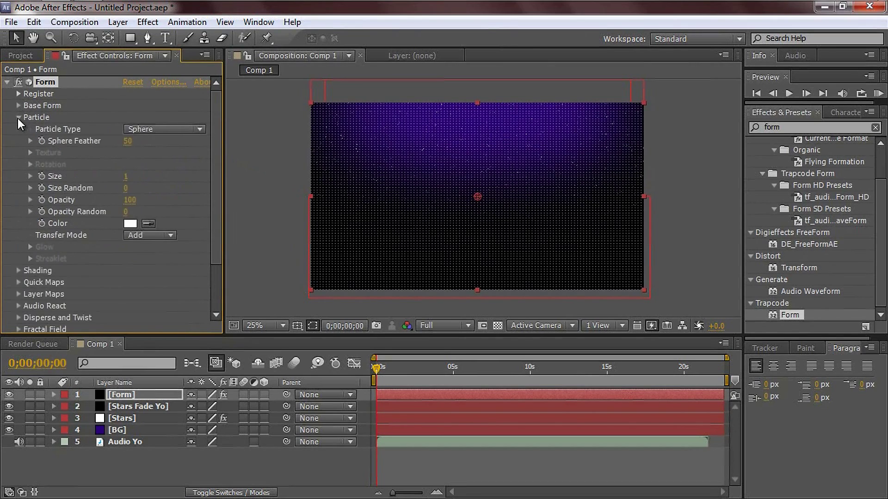
left_click(151, 129)
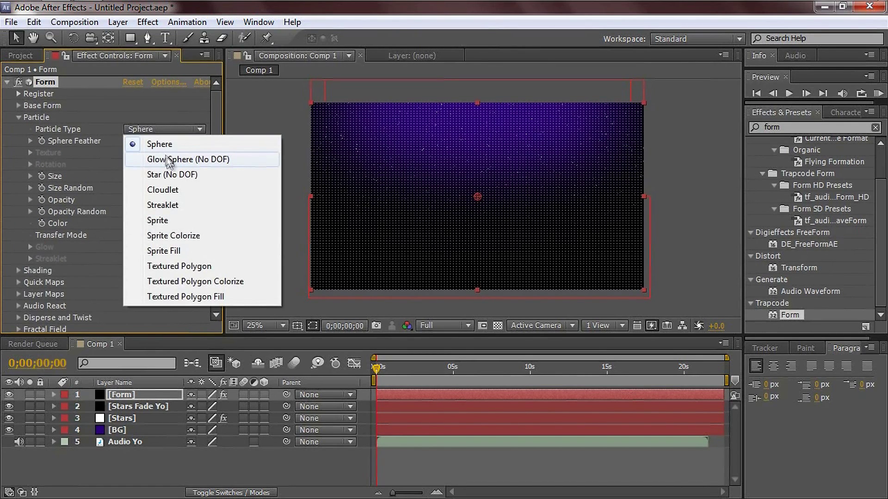
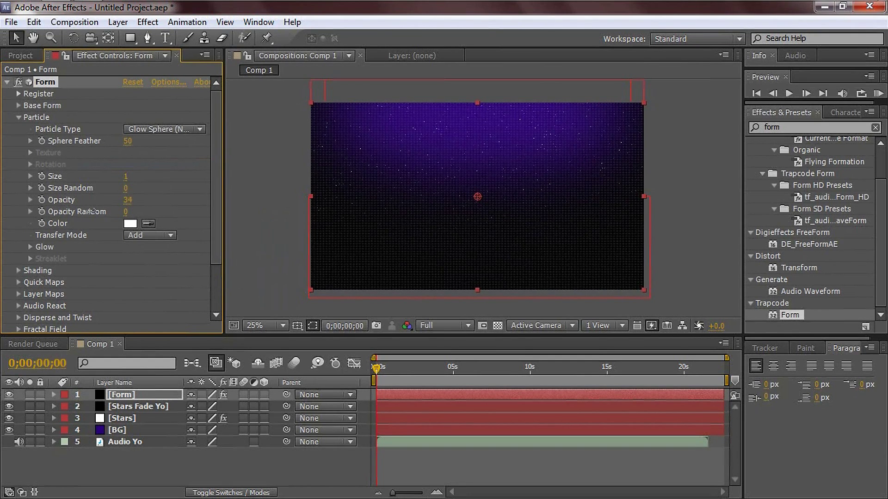
key("period")
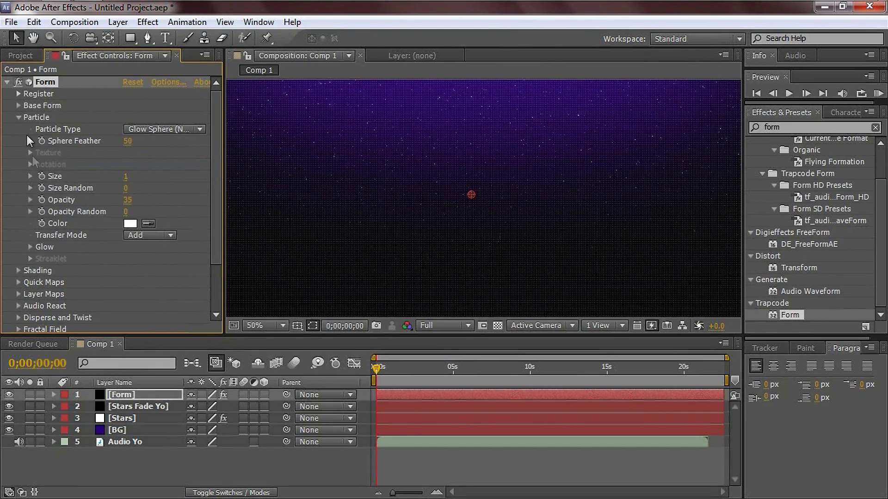
In Form's Quick Maps, set the Opacity Map to the preset curve that plateaus in the middle and fades at both ends.
scroll(22, 260, "down", 2)
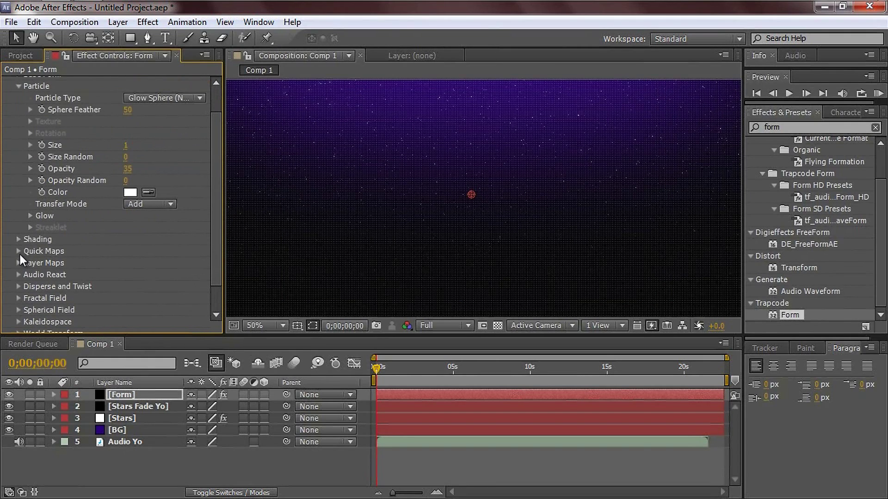
left_click(21, 250)
scroll(18, 252, "down", 6)
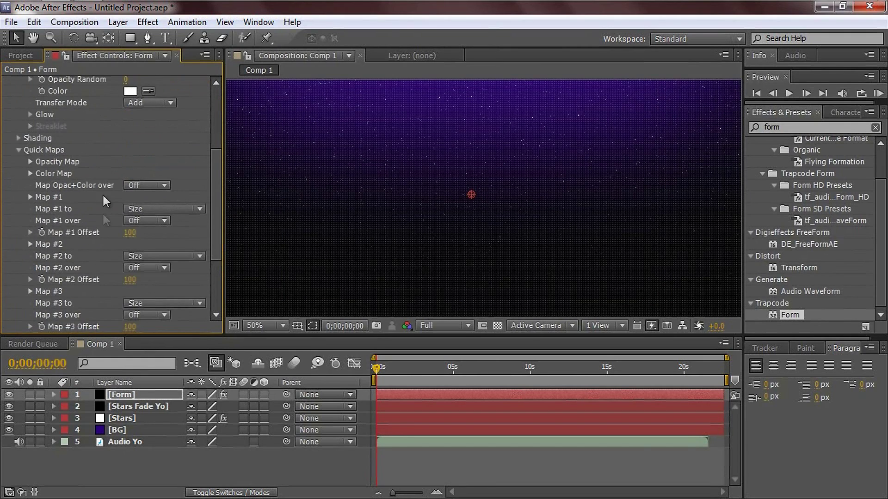
left_click(31, 161)
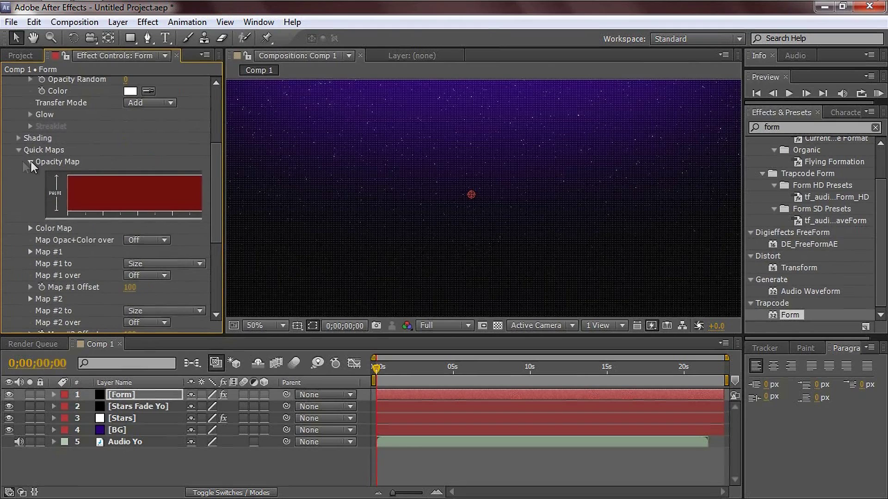
left_click_drag(223, 324, 292, 318)
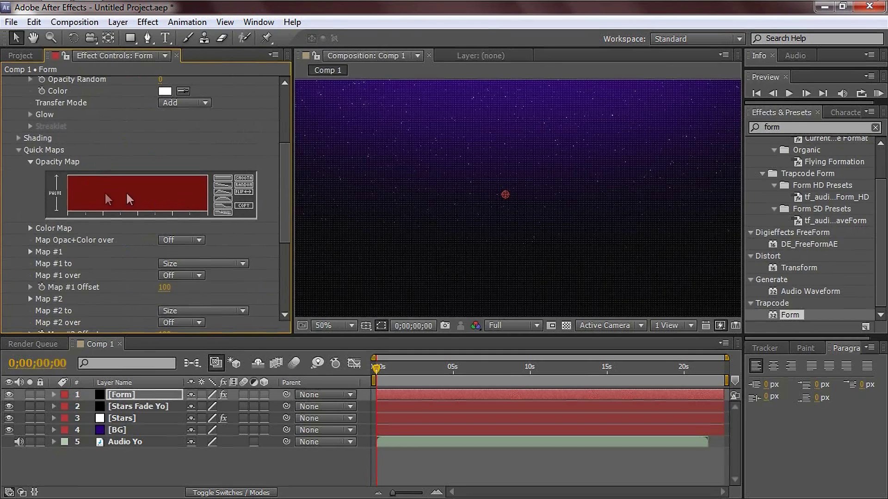
left_click(224, 200)
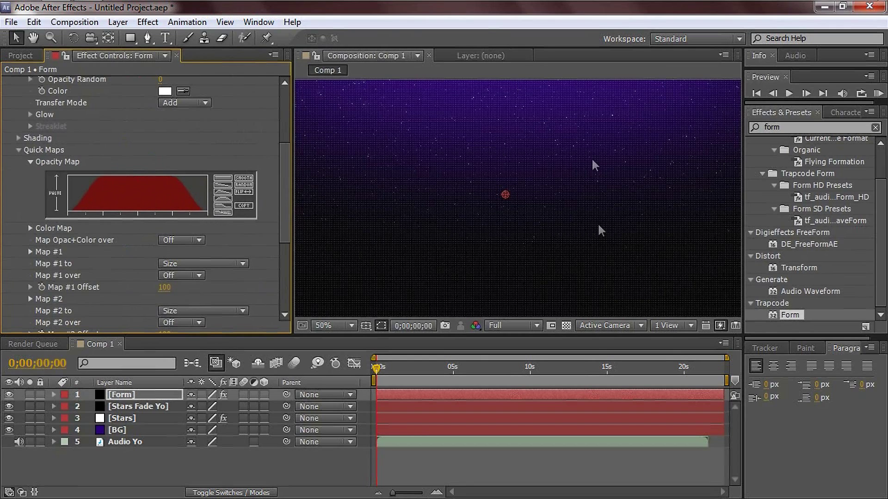
scroll(580, 194, "down", 1)
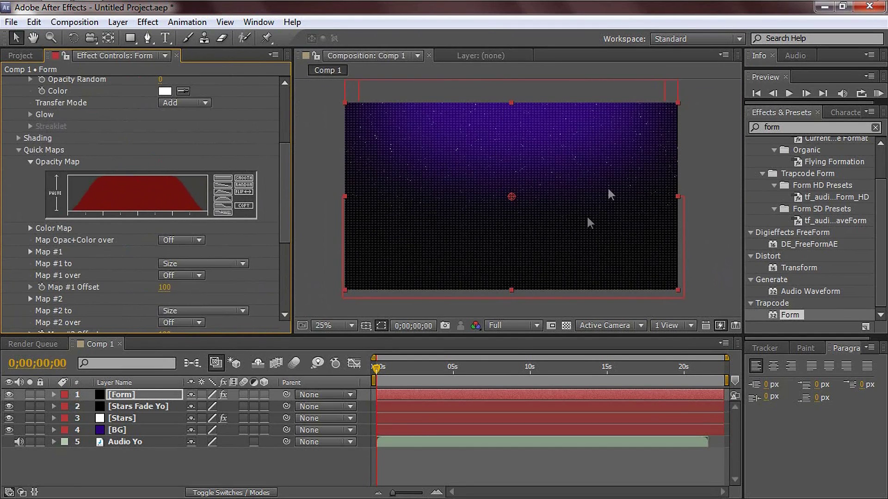
Apply the yellow-red-pink-purple preset to Form's Color Map and recolour its first stop to green 00FF1E.
left_click(29, 228)
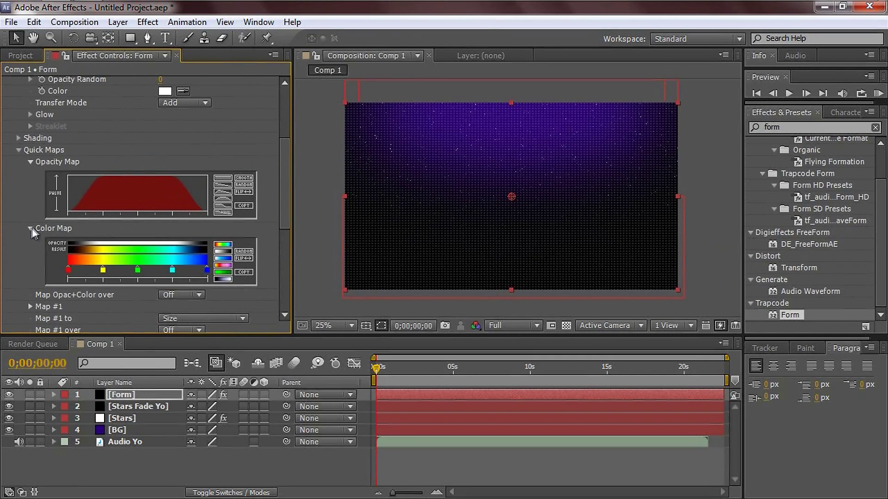
left_click(226, 266)
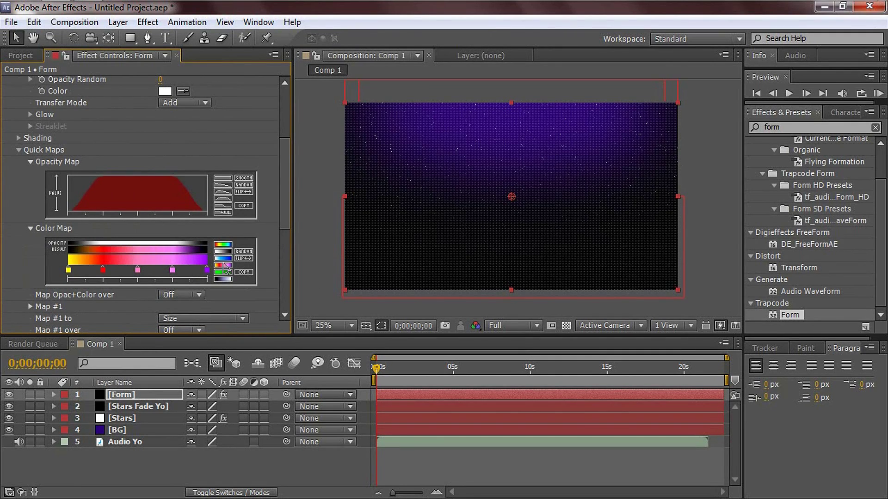
double_click(68, 269)
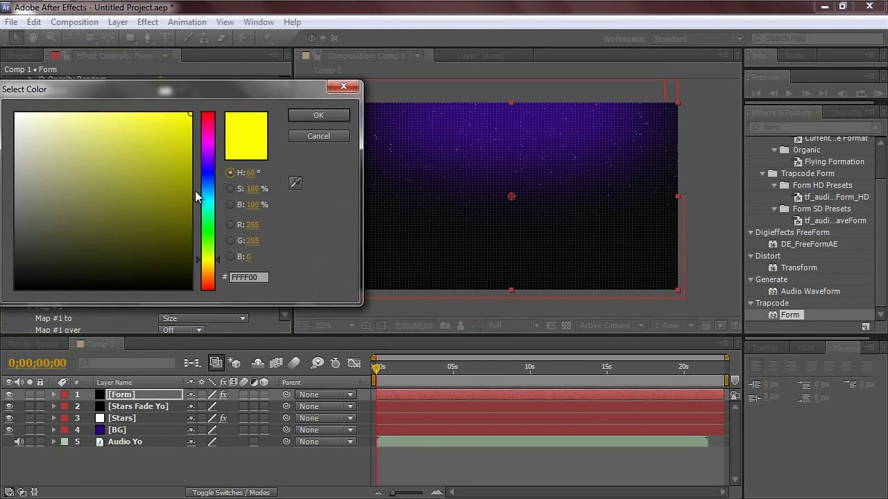
left_click(206, 231)
left_click_drag(207, 231, 206, 226)
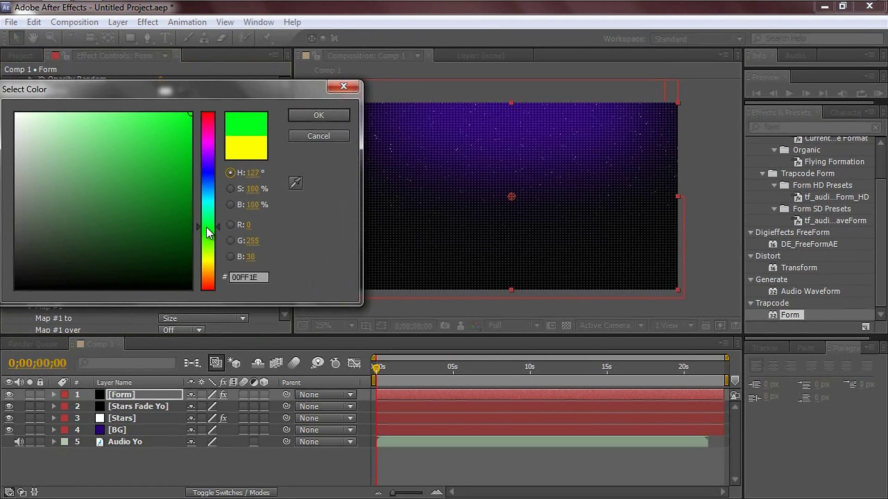
left_click_drag(201, 95, 242, 92)
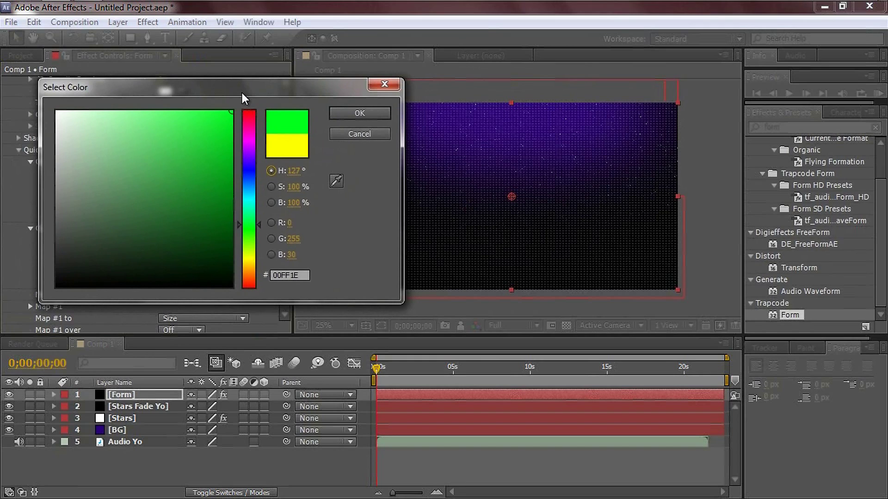
left_click(360, 113)
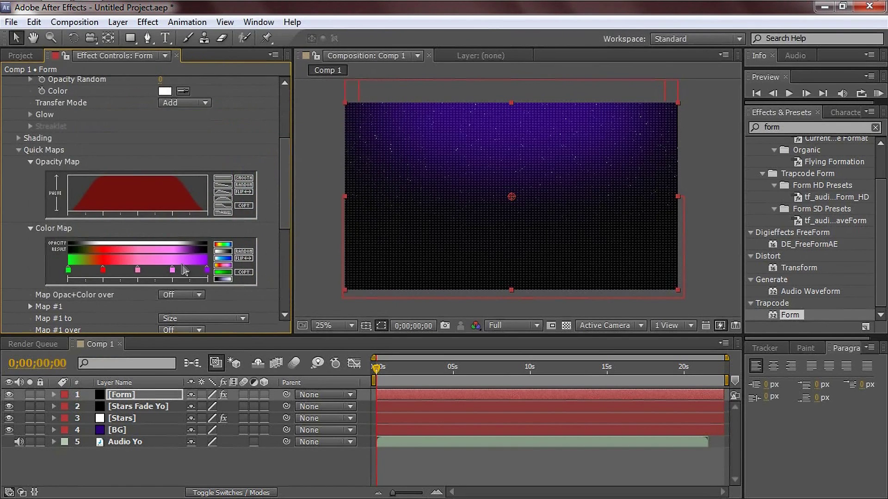
Recolour the Color Map's second stop to violet, the third to light blue and the fourth to green.
double_click(103, 270)
left_click_drag(245, 248, 251, 157)
left_click(344, 113)
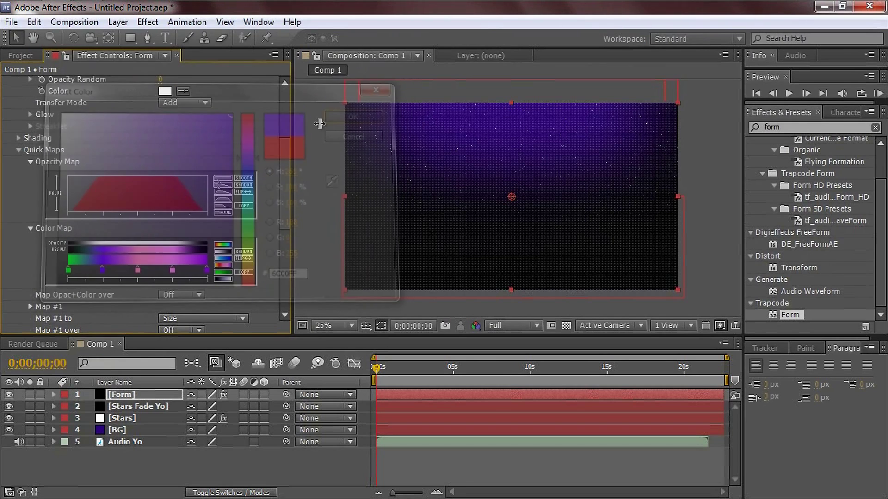
double_click(136, 270)
left_click_drag(243, 211, 253, 178)
left_click(349, 111)
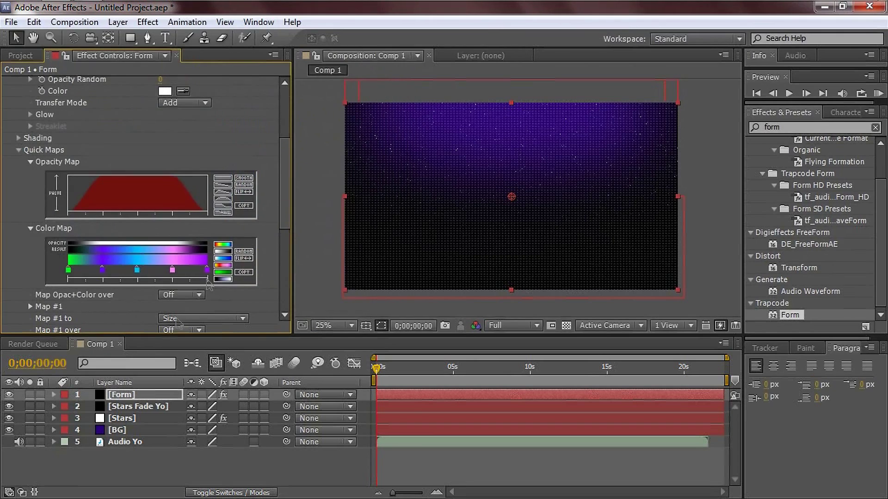
double_click(173, 269)
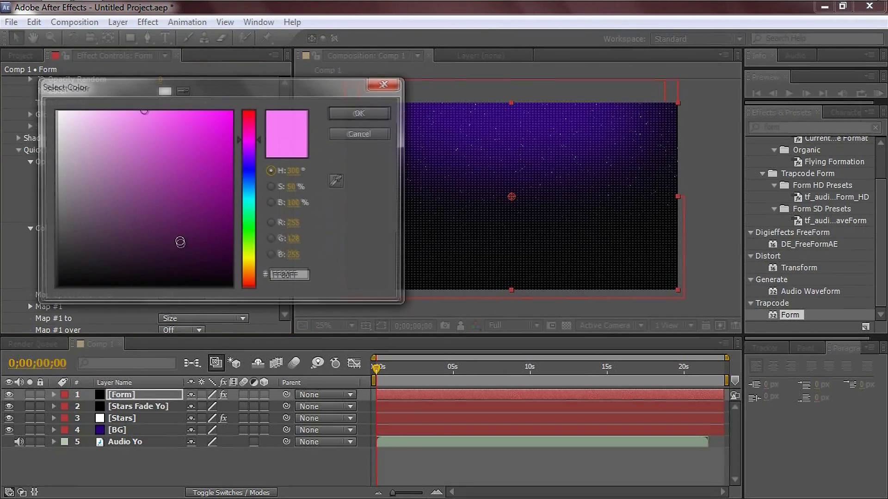
left_click_drag(246, 235, 275, 85)
left_click(366, 112)
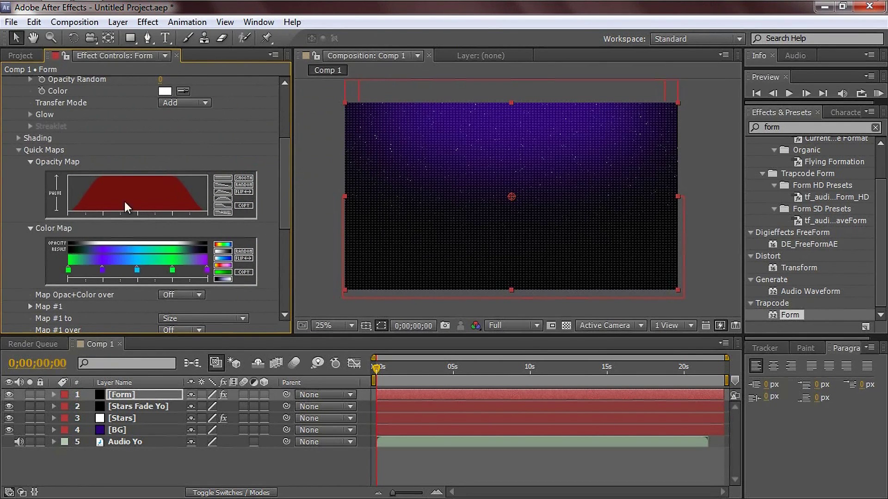
Set Map Opac+Color over to X so the opacity and color maps run horizontally across the grid.
left_click_drag(284, 210, 284, 221)
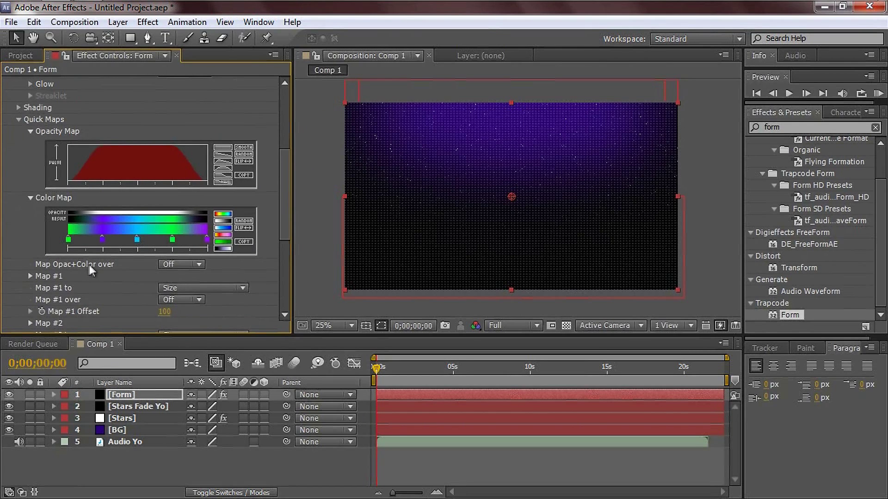
left_click(196, 268)
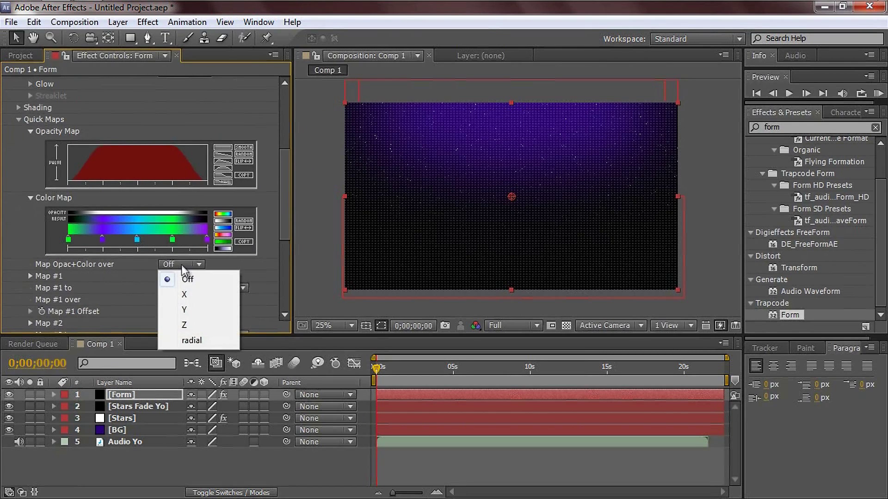
left_click(193, 294)
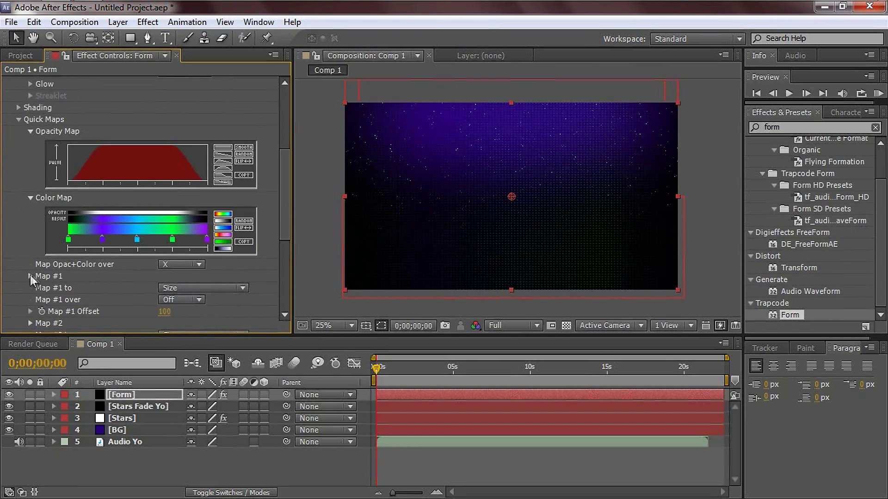
Give Map #1 a curve that starts at full value and falls to zero just past the middle.
left_click(30, 276)
scroll(121, 266, "down", 1)
scroll(124, 273, "down", 2)
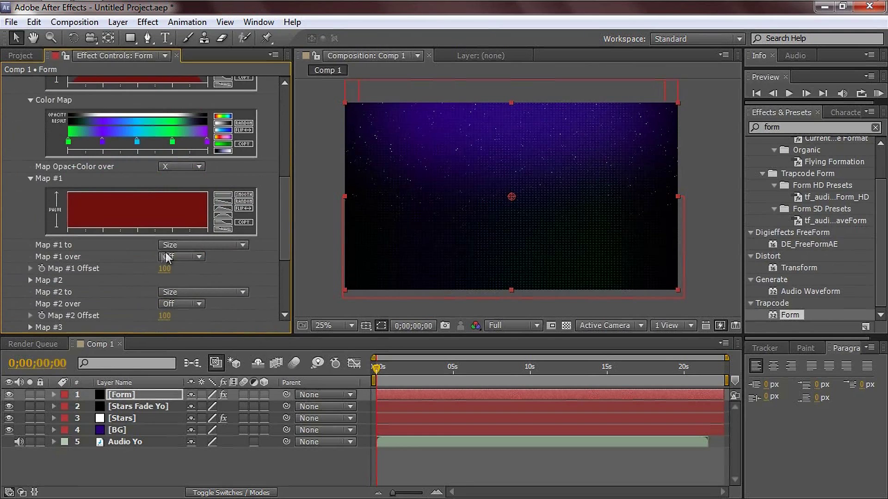
left_click(223, 223)
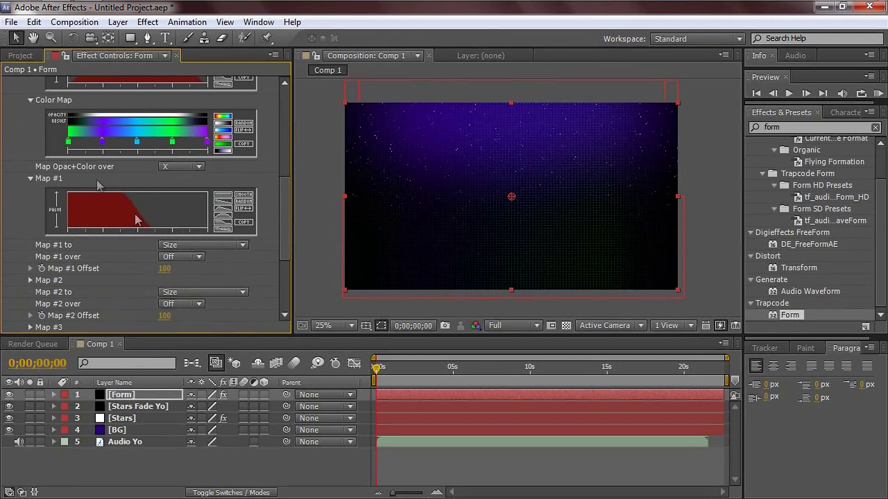
Set Map #1 to control Opacity and apply it over radial.
scroll(284, 195, "down", 2)
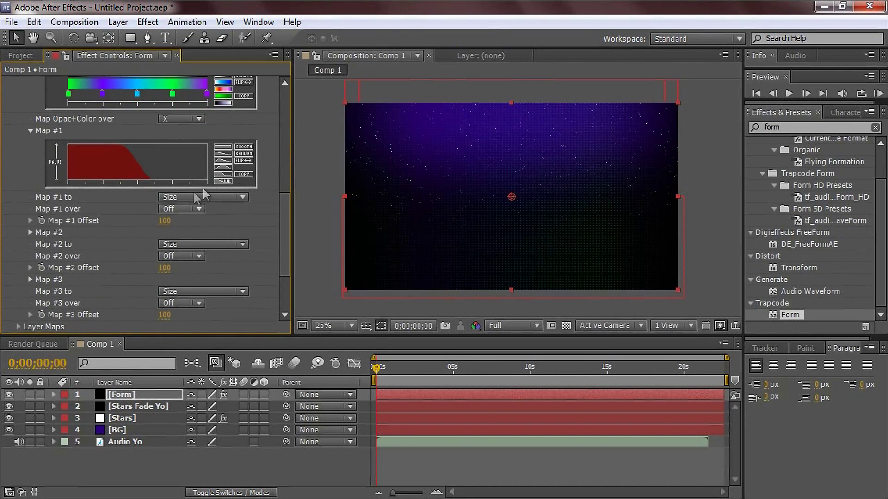
left_click(171, 198)
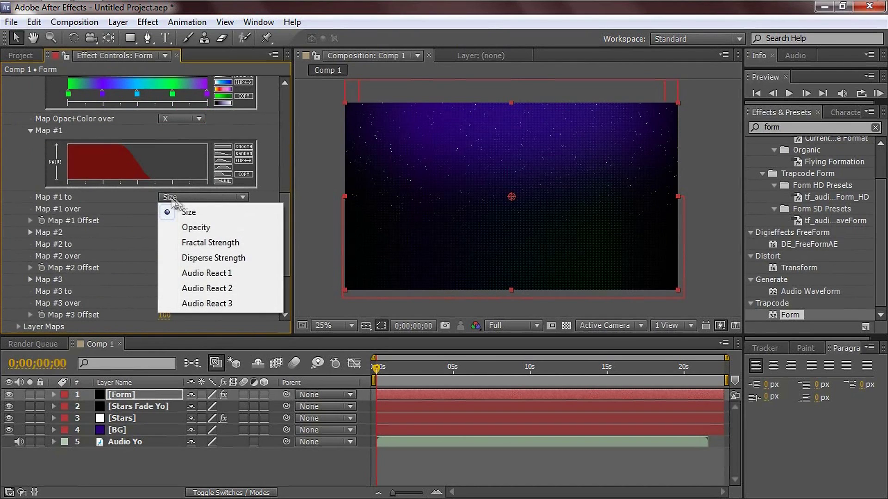
left_click(200, 229)
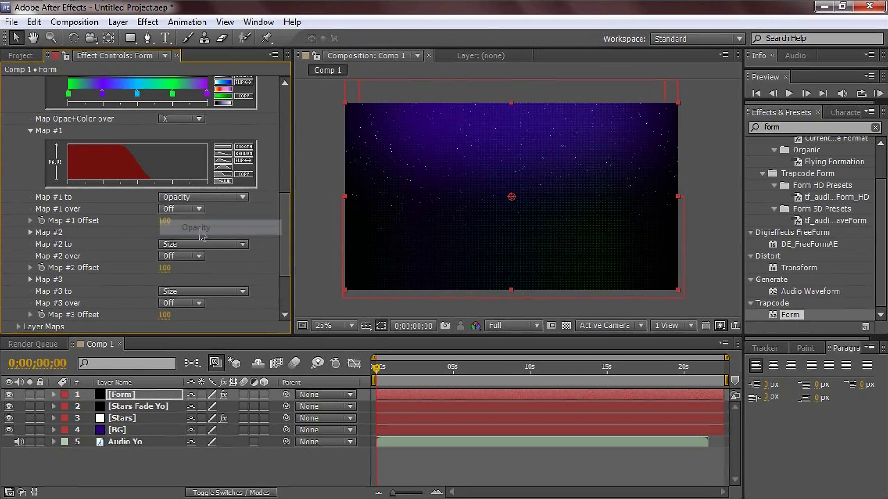
left_click(185, 209)
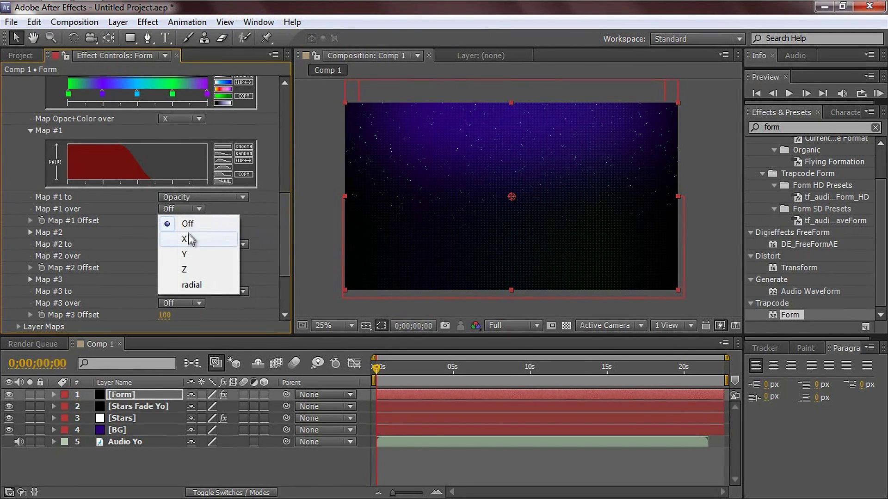
left_click(191, 285)
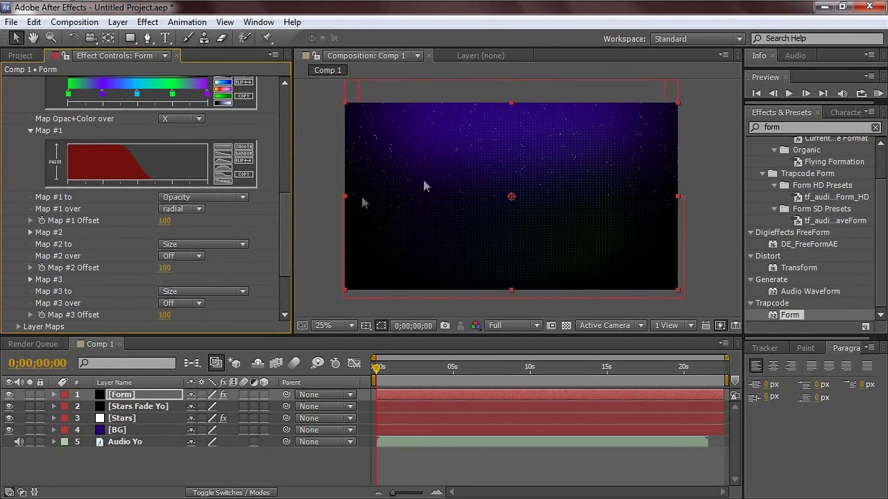
scroll(473, 162, "up", 2)
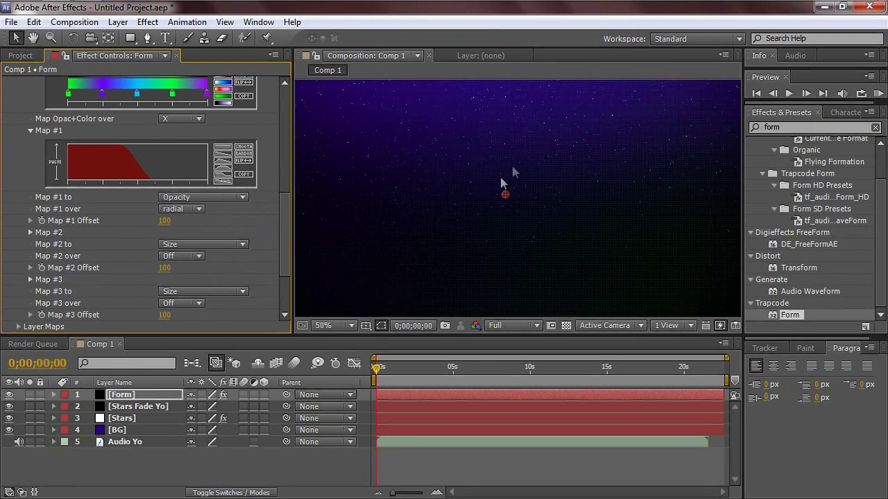
scroll(562, 204, "down", 2)
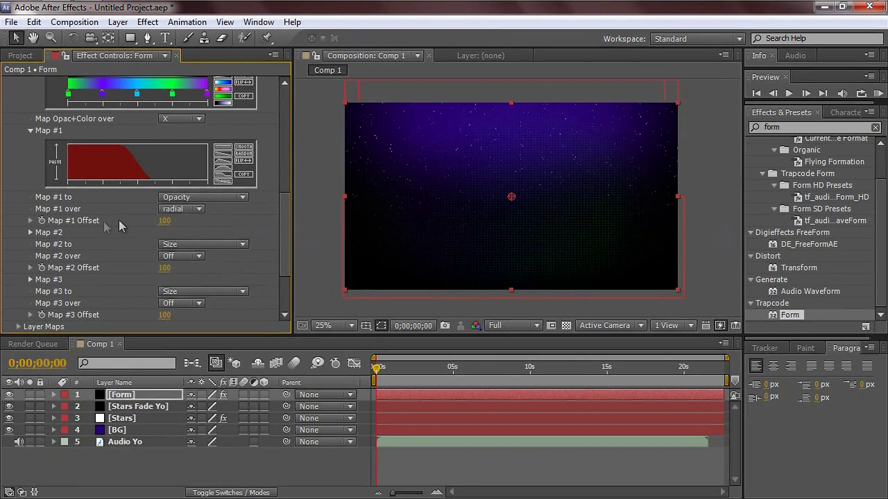
Choose 5. Audio Yo as the audio layer in Form's Audio React settings and expand Reactor 1.
scroll(119, 211, "up", 2)
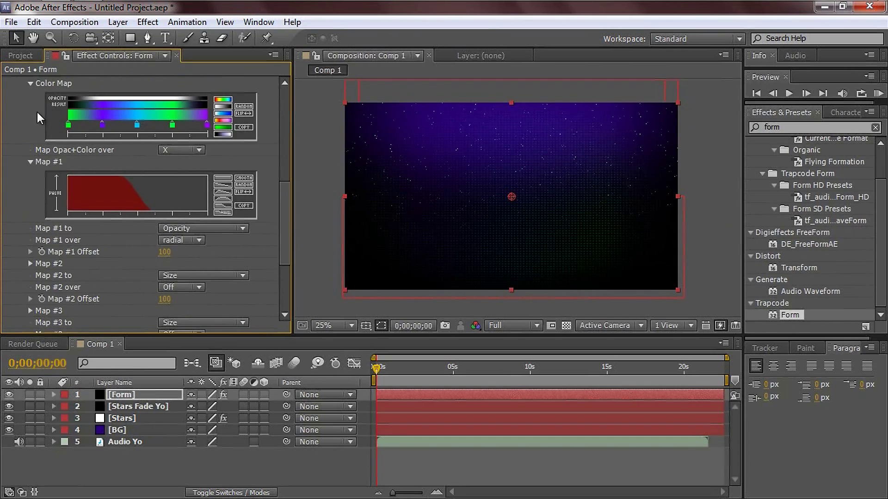
scroll(37, 111, "down", 8)
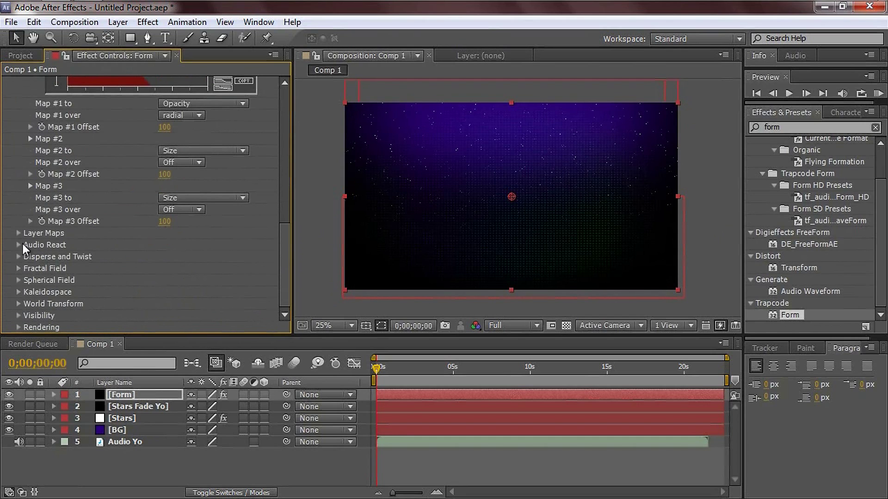
left_click(18, 245)
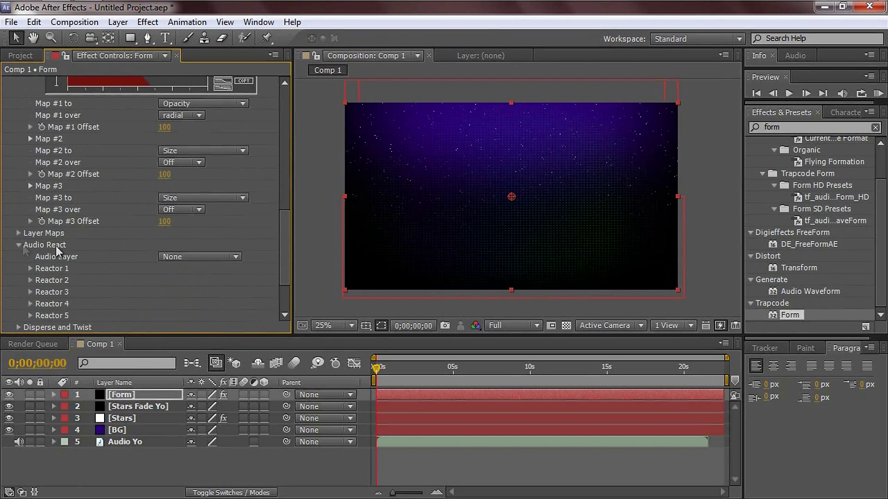
scroll(95, 253, "down", 2)
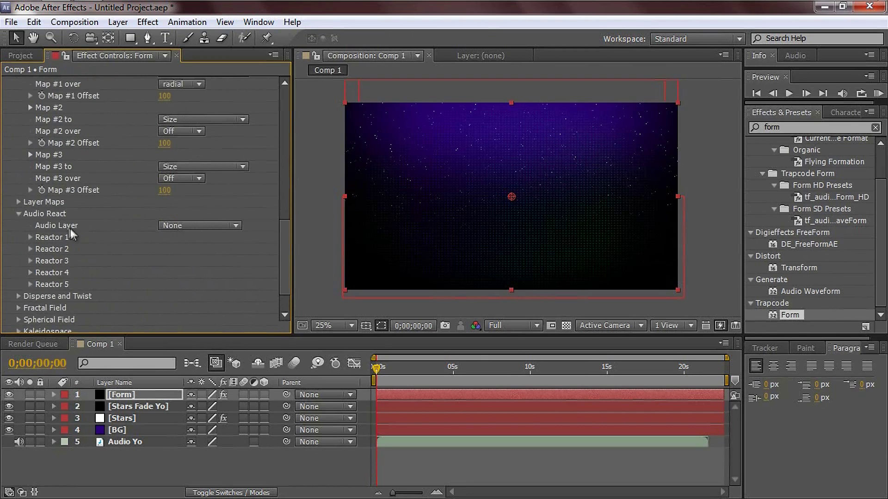
left_click(182, 227)
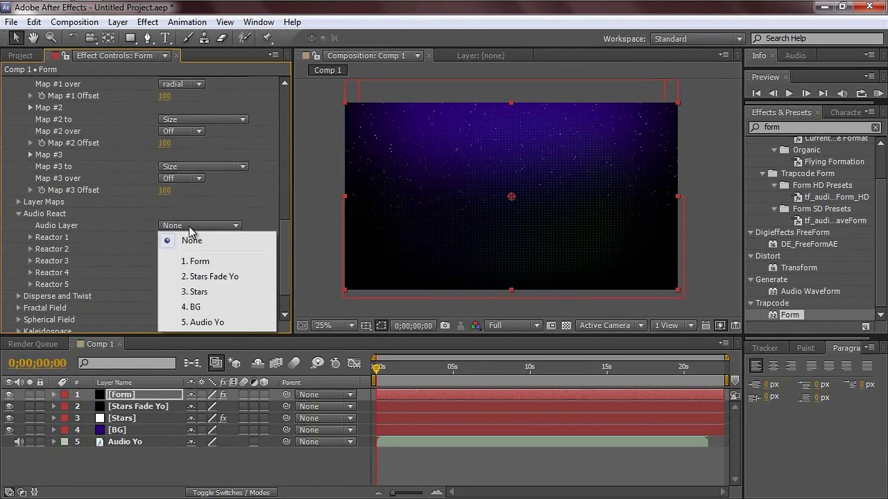
left_click(197, 323)
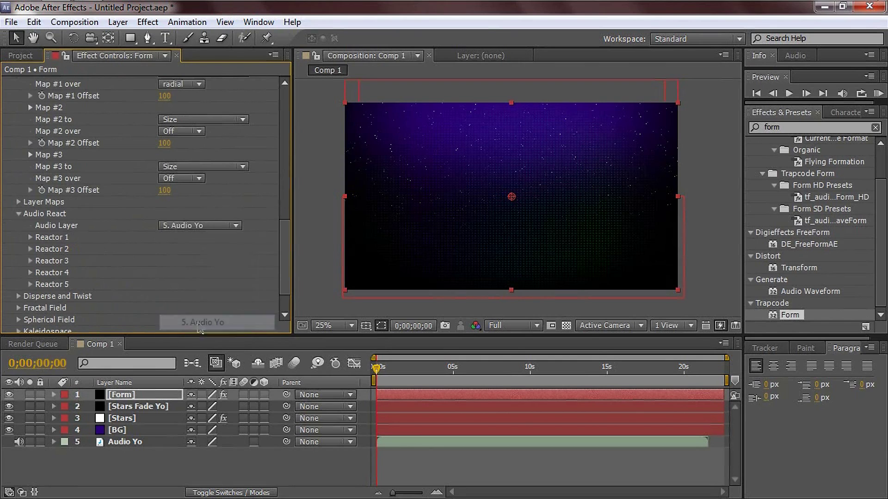
left_click(29, 238)
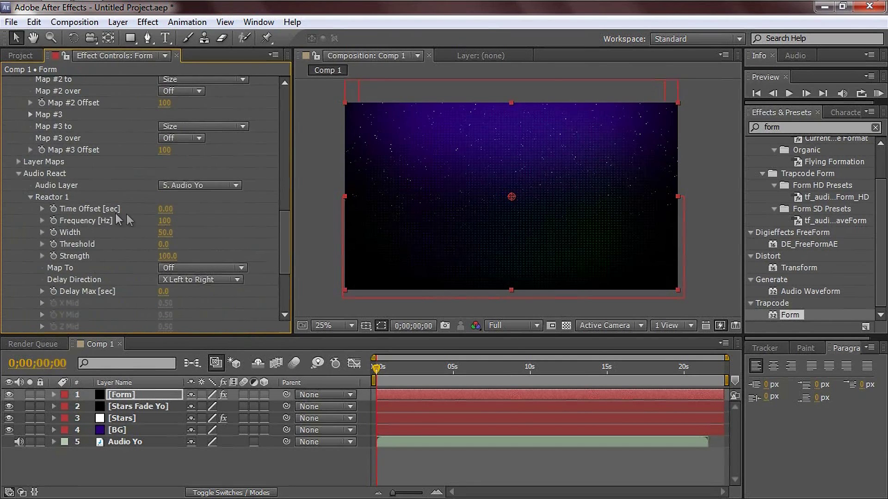
Set Reactor 1's Strength to 40 and map it to Fractal.
mouse_move(171, 261)
left_mouse_down()
mouse_move(156, 258)
mouse_move(171, 264)
left_mouse_up()
mouse_move(166, 257)
left_mouse_down()
mouse_move(194, 258)
mouse_move(151, 263)
mouse_move(176, 265)
left_mouse_up()
left_click(194, 268)
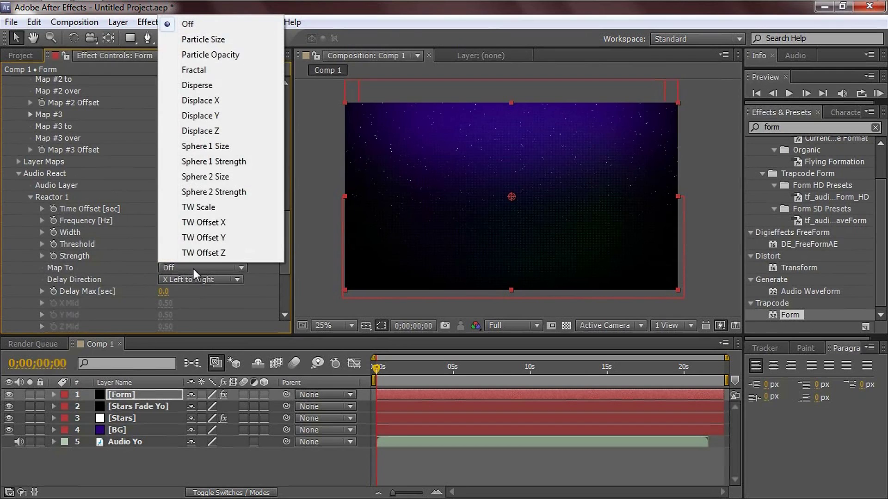
left_click(206, 71)
Set Reactor 1's Delay Direction to X Outwards and its Delay Max to 0.4 seconds.
left_click(217, 280)
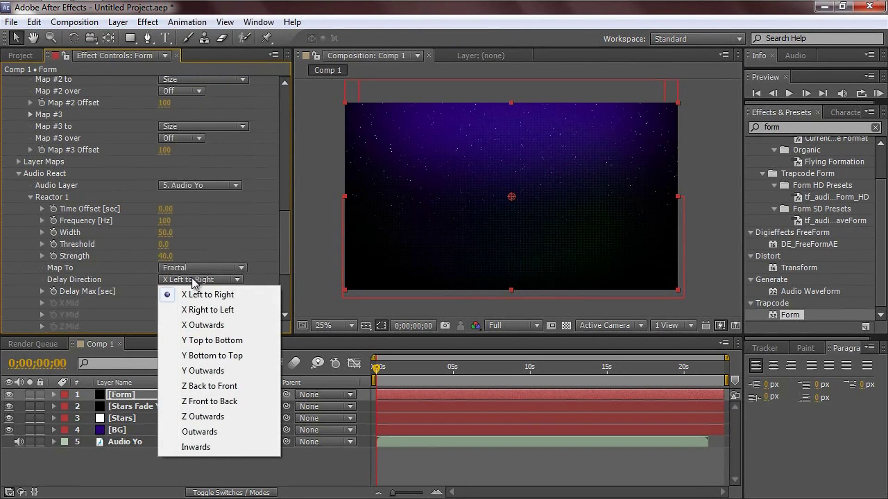
left_click(81, 281)
left_click(204, 281)
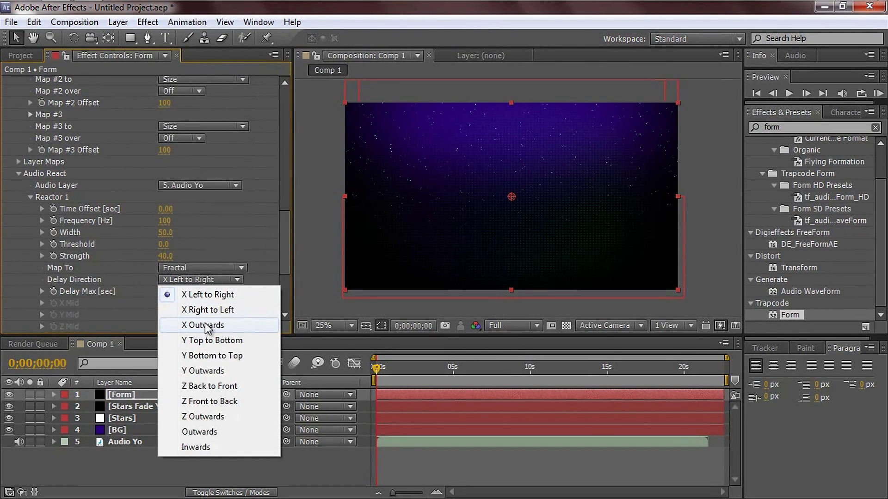
left_click(206, 325)
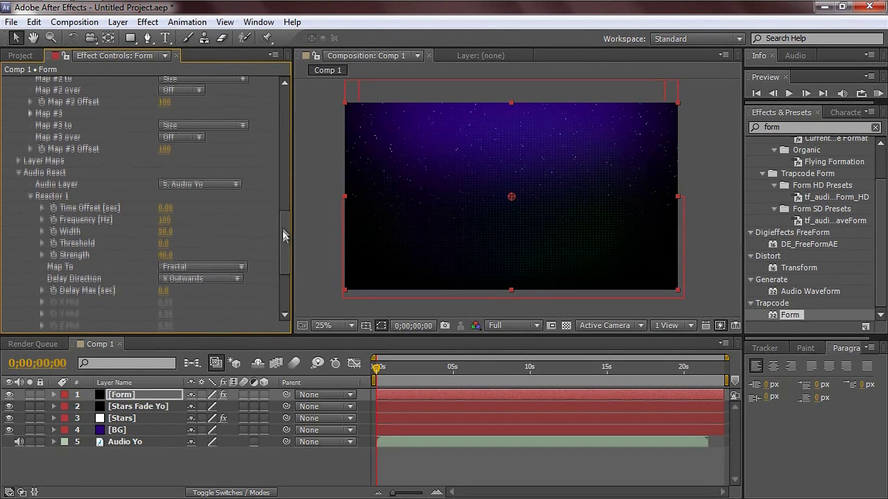
left_click_drag(282, 231, 282, 240)
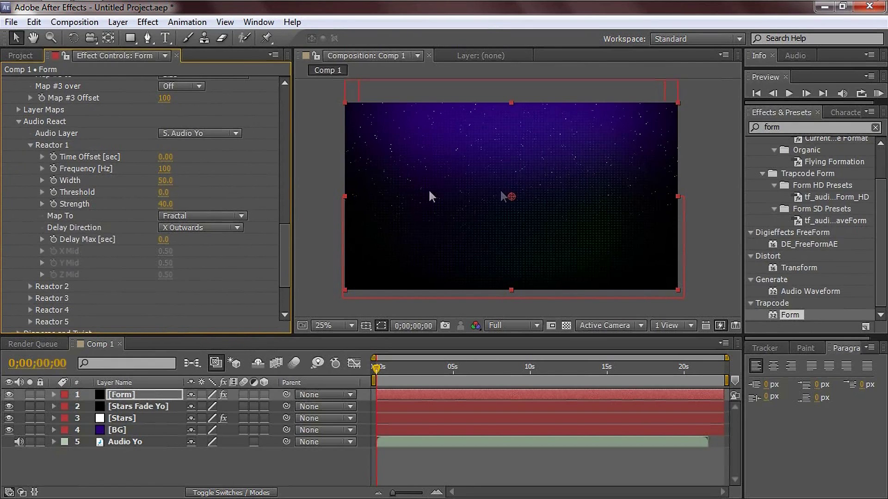
left_click_drag(170, 242, 195, 240)
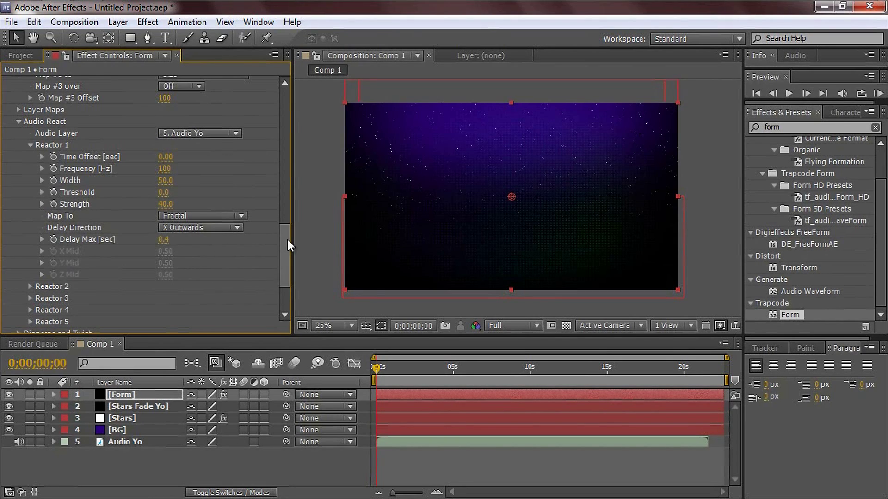
Set the Fractal Field's Displace to 261 in Form, judging the waves at about 0;00;05;12.
left_click_drag(287, 240, 287, 257)
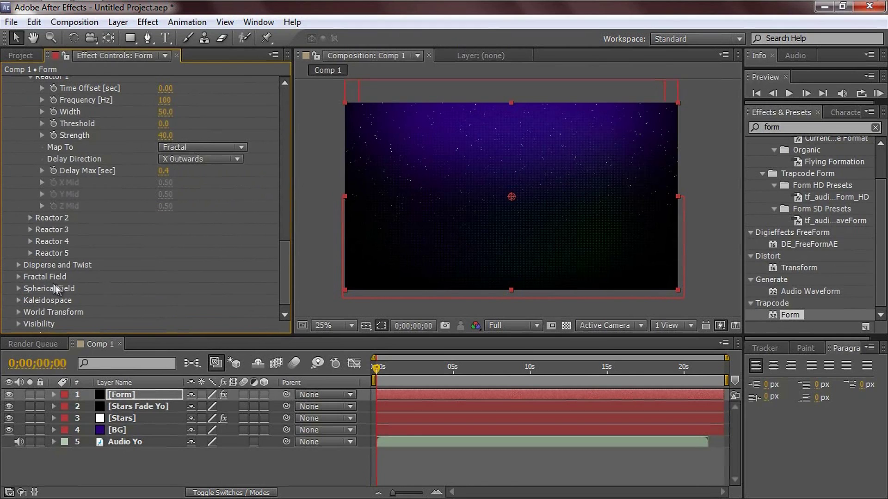
left_click(18, 277)
scroll(18, 277, "down", 5)
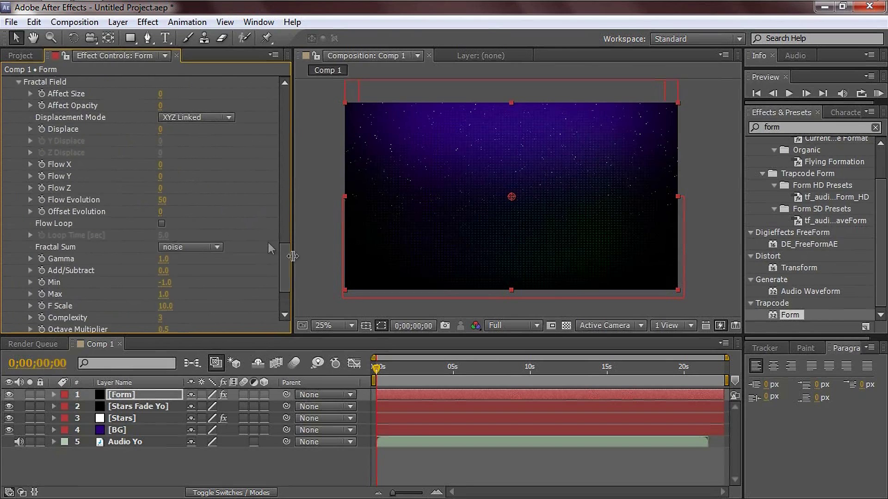
scroll(268, 240, "up", 3)
left_click_drag(287, 254, 284, 262)
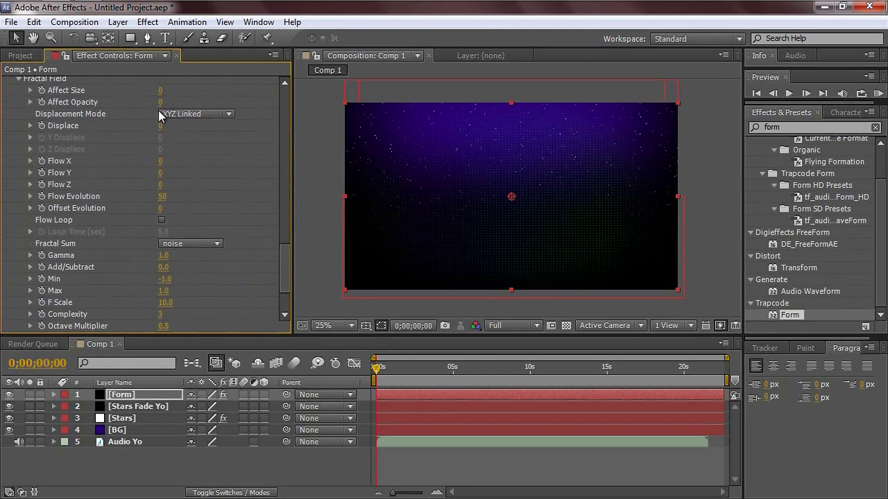
left_click_drag(162, 133, 326, 146)
scroll(491, 194, "up", 2)
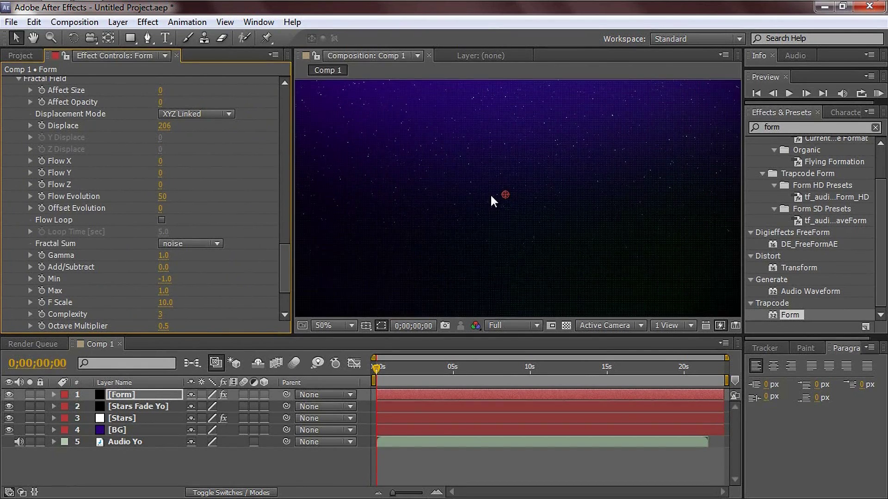
left_click_drag(388, 370, 459, 370)
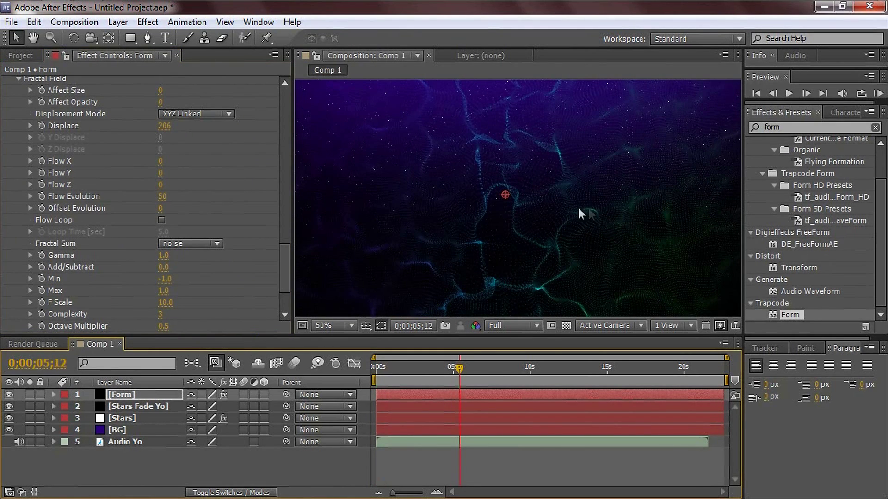
left_click_drag(165, 126, 216, 135)
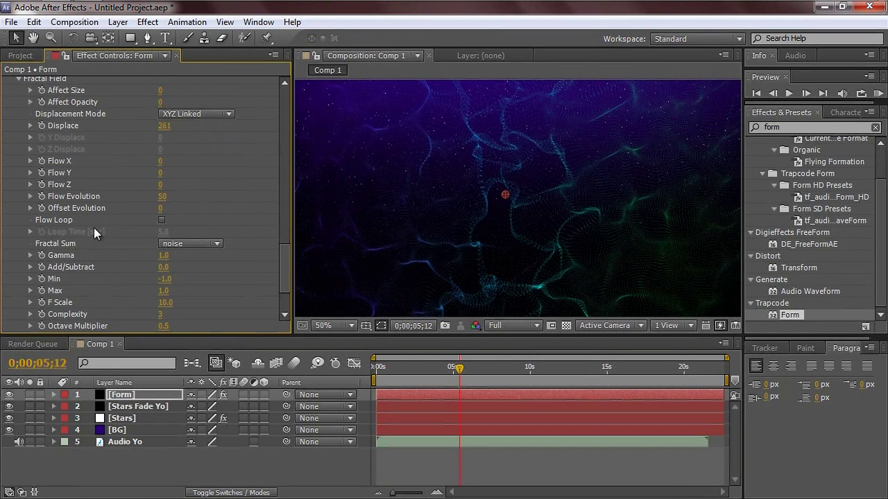
Add a Glow effect to the Form layer with its default settings and collapse the Form and Glow settings.
scroll(94, 226, "up", 7)
scroll(37, 163, "up", 12)
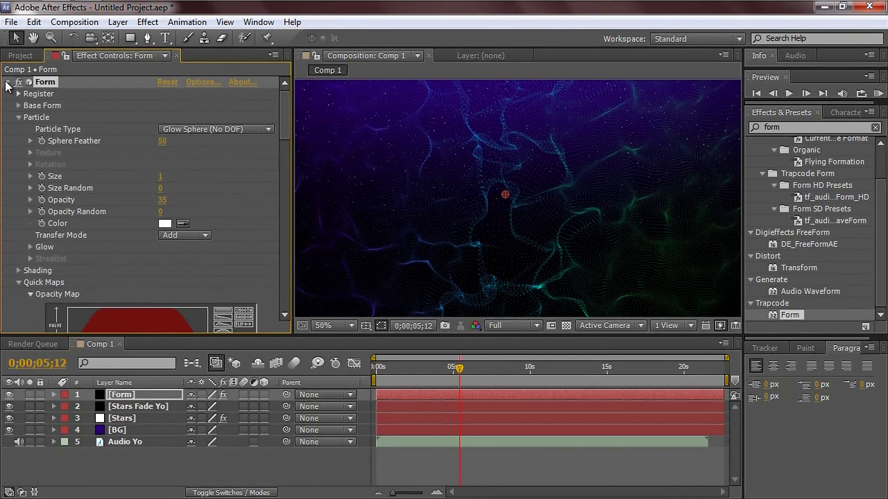
left_click(7, 82)
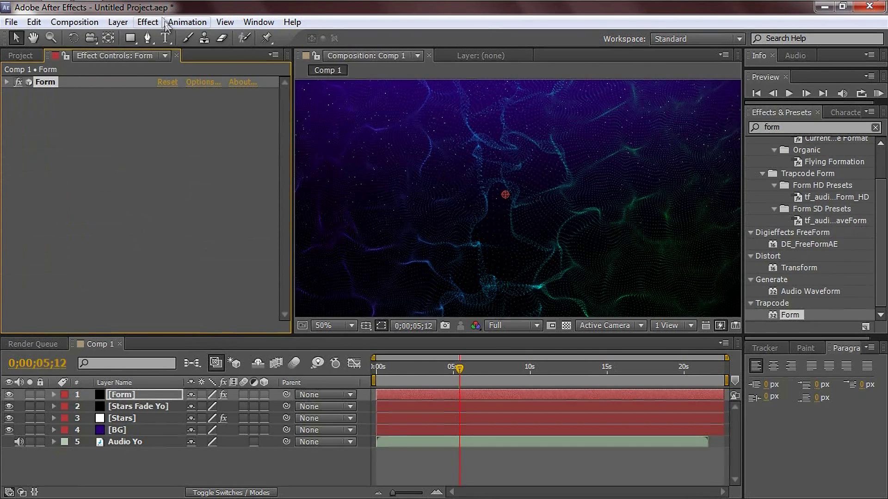
left_click(84, 129)
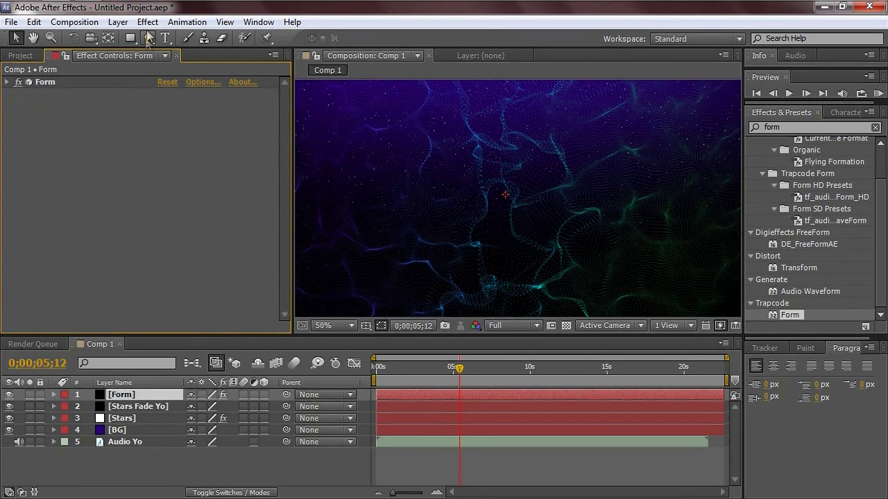
left_click(124, 396)
left_click(148, 22)
mouse_move(253, 417)
left_click(401, 295)
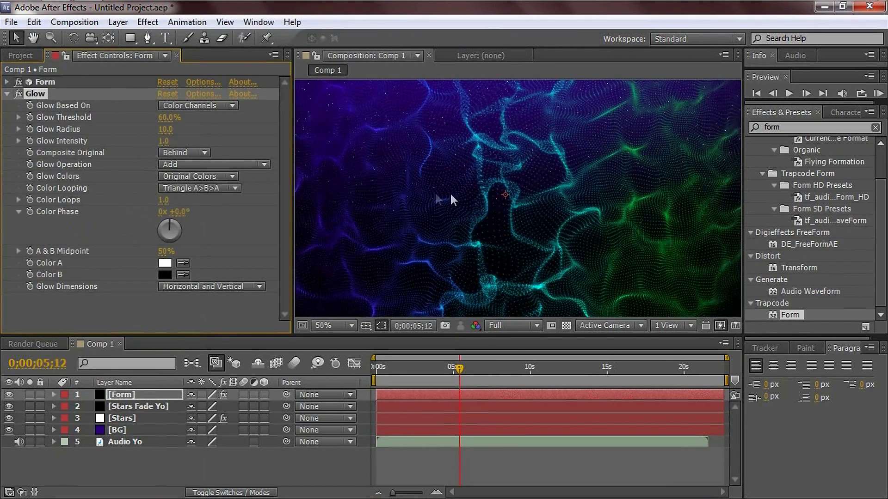
key("period")
key("comma")
key("comma")
key("period")
left_click(6, 94)
Find Shine among the Trapcode effects and apply it to the Form layer.
left_click(43, 259)
left_click(131, 394)
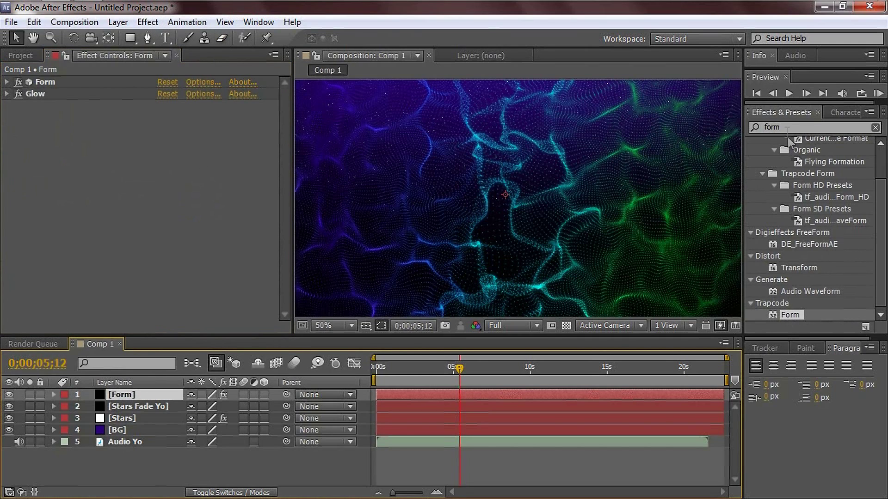
double_click(752, 127)
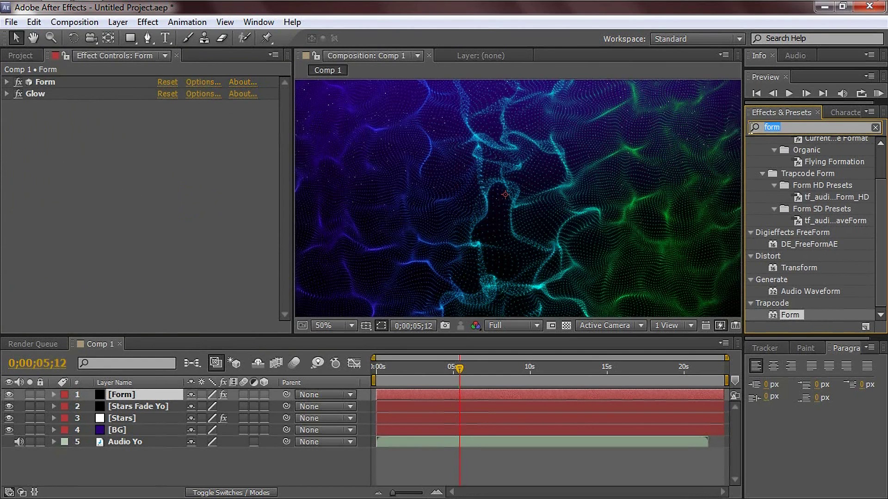
key("BackSpace")
scroll(773, 267, "down", 4)
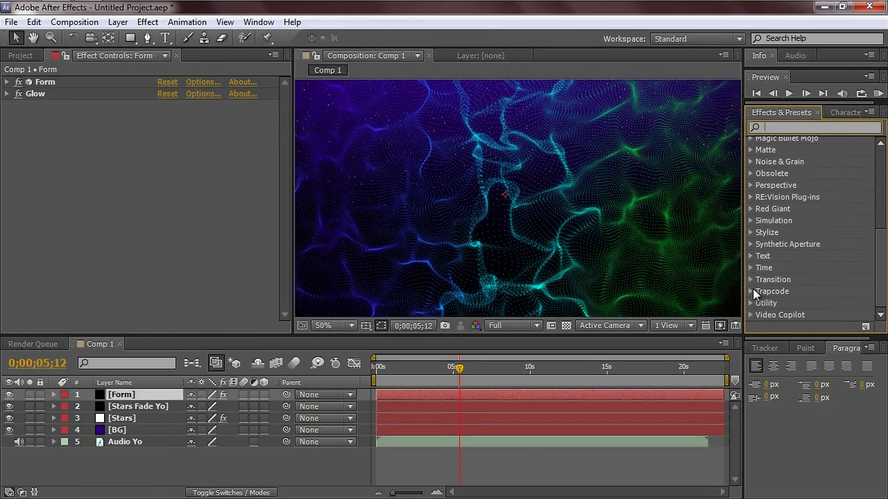
left_click(751, 291)
scroll(797, 276, "down", 3)
left_click(790, 280)
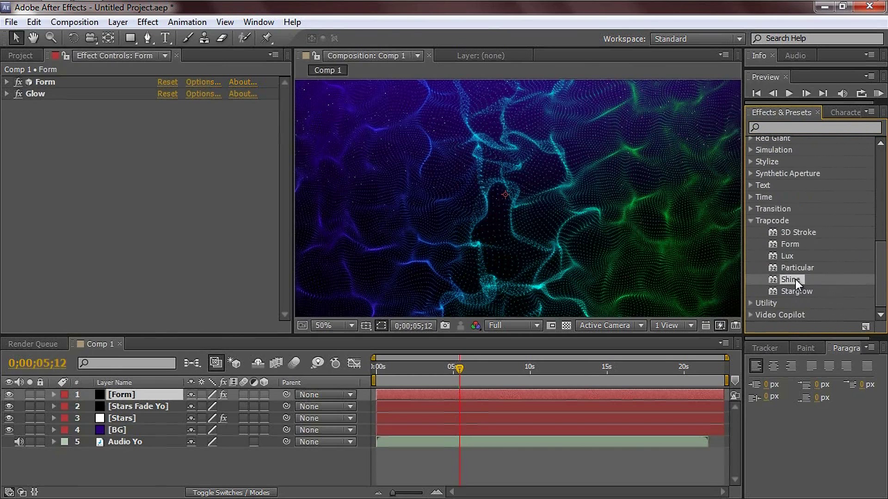
left_click_drag(791, 282, 100, 163)
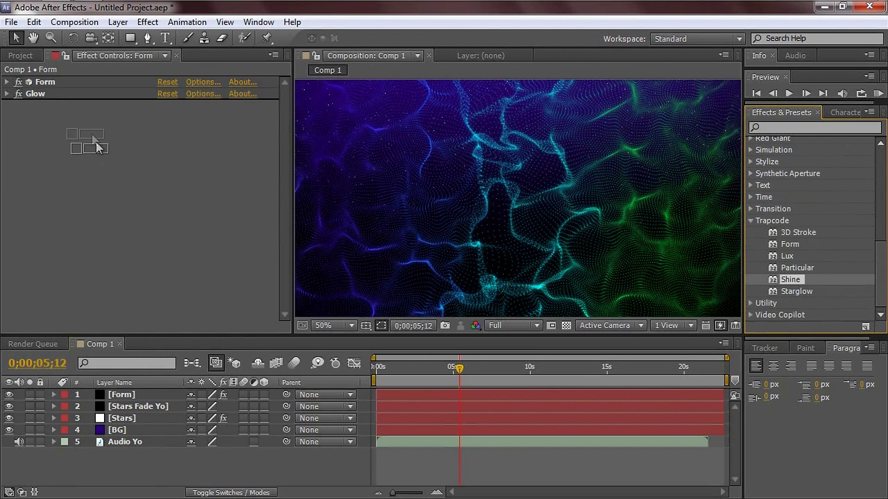
left_click_drag(96, 130, 123, 394)
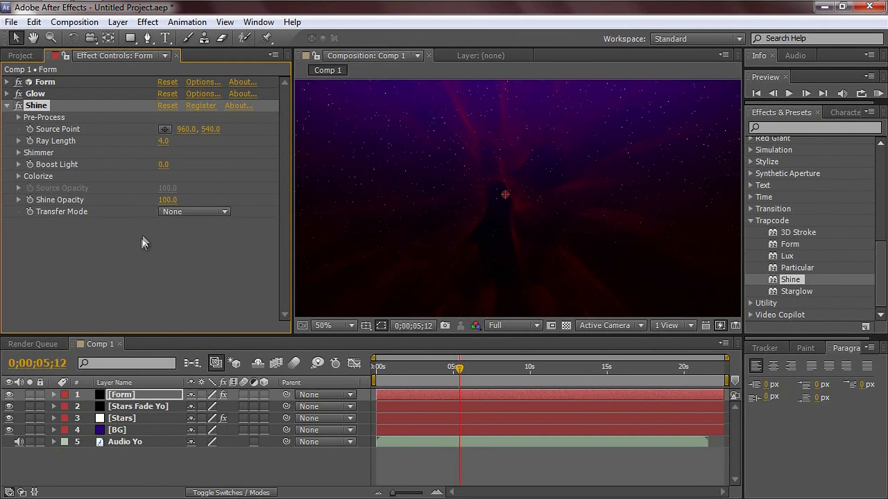
Set Shine's Transfer Mode to Add.
left_click(191, 211)
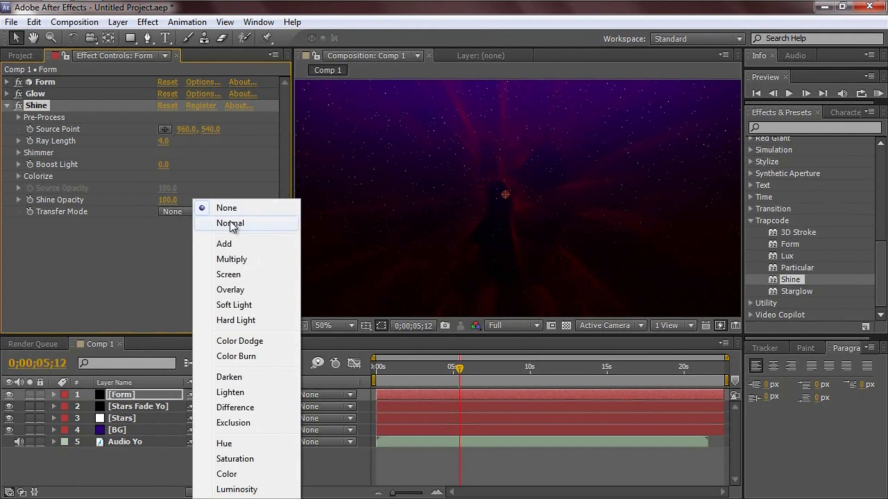
left_click(49, 214)
left_click(181, 213)
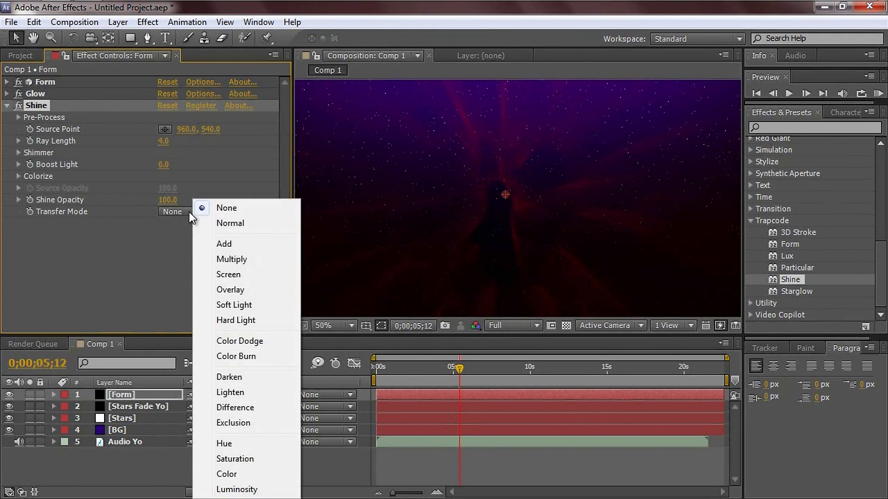
left_click(229, 243)
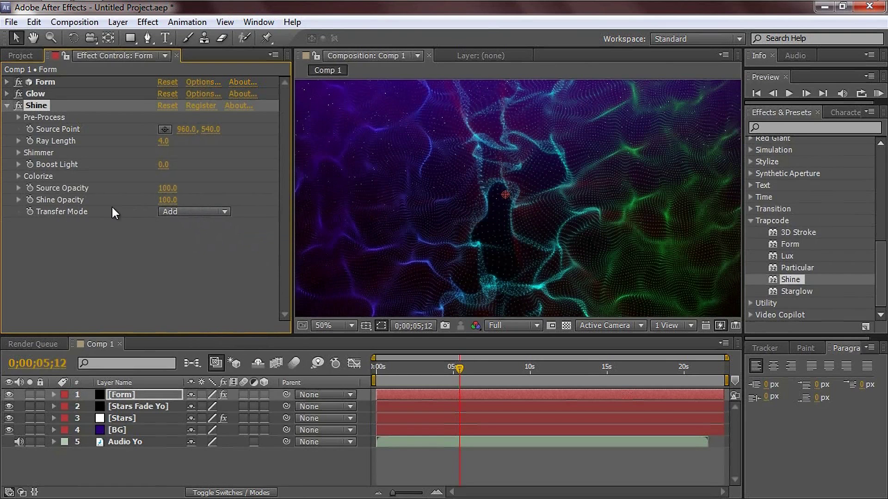
Set Shine's Colorize option to None and collapse the effect's settings.
left_click(18, 176)
left_click(204, 188)
left_click(220, 93)
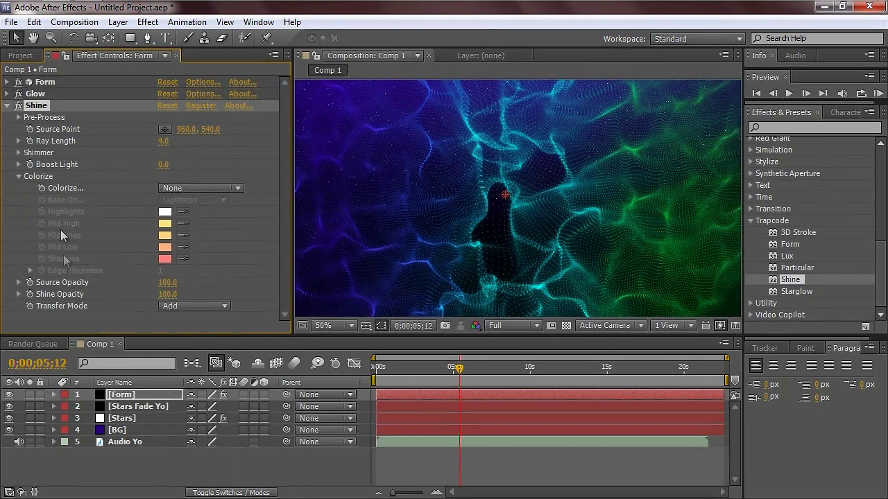
left_click(18, 176)
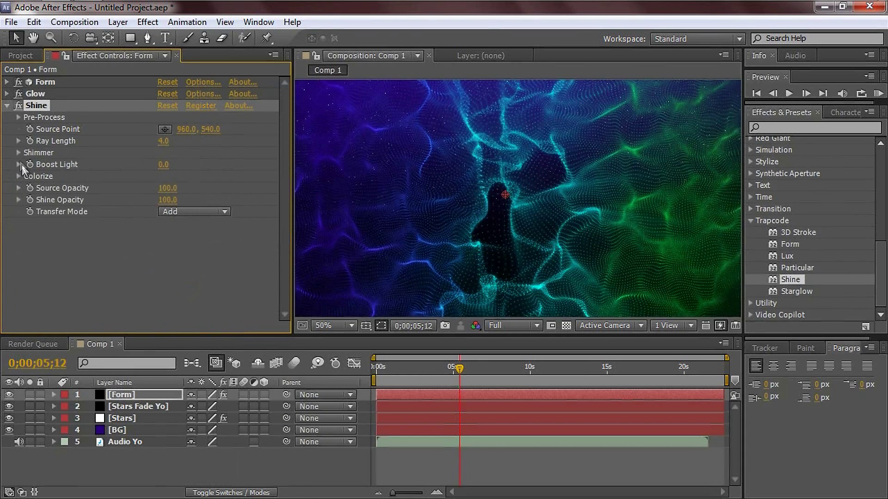
left_click(7, 106)
Run a RAM preview of the composition's opening frames to check the particle waves.
scroll(584, 181, "down", 1)
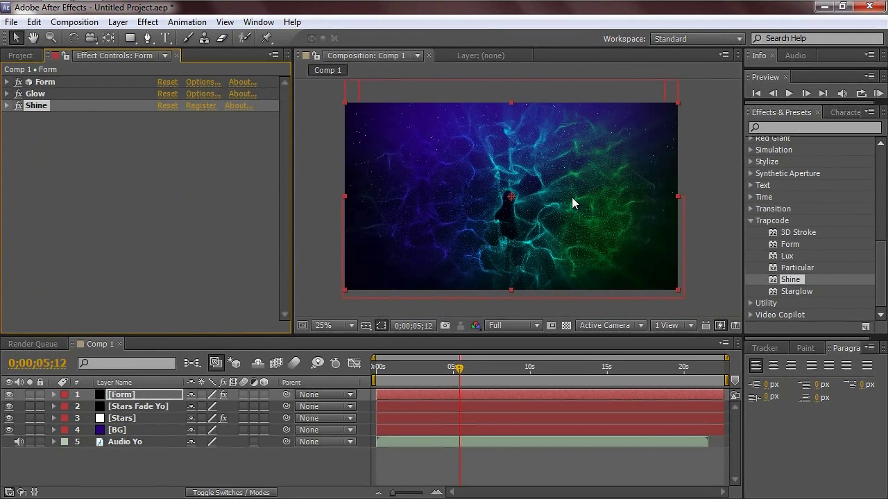
key("KP_0")
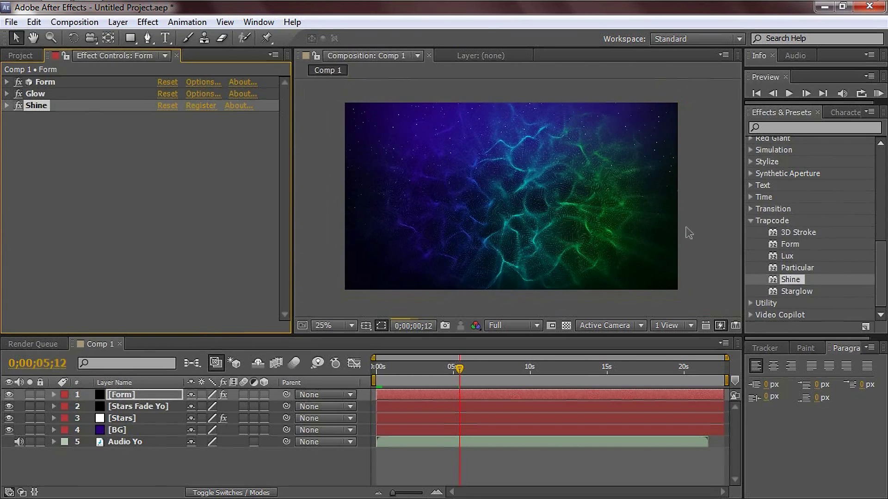
left_click(642, 220)
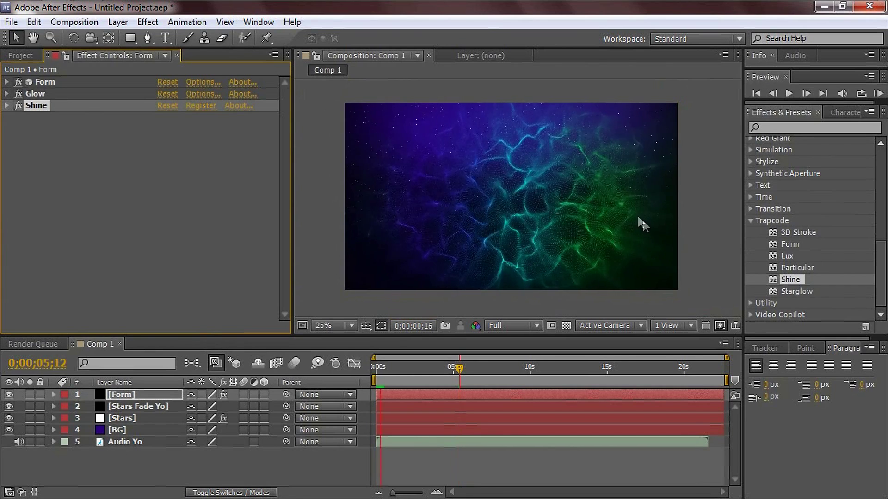
Maximize the composition view, bring the whole frame into sight and run a RAM preview of the audio-driven particles.
scroll(562, 200, "up", 2)
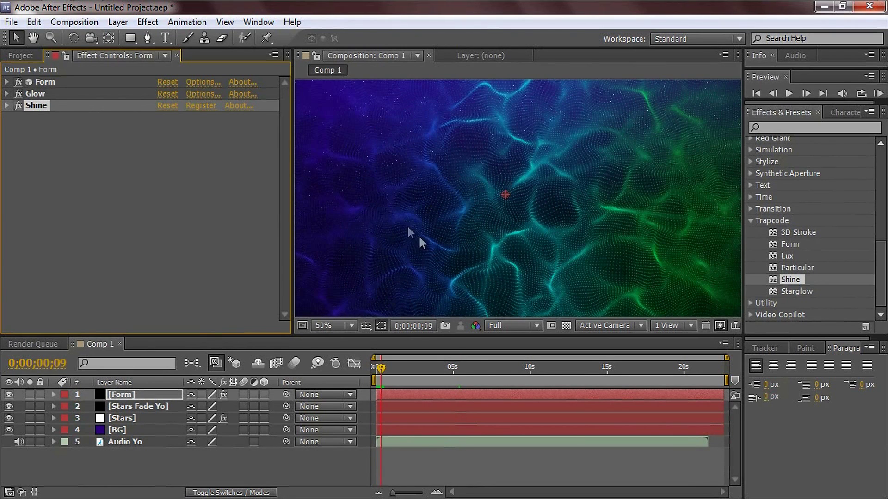
left_click(402, 197)
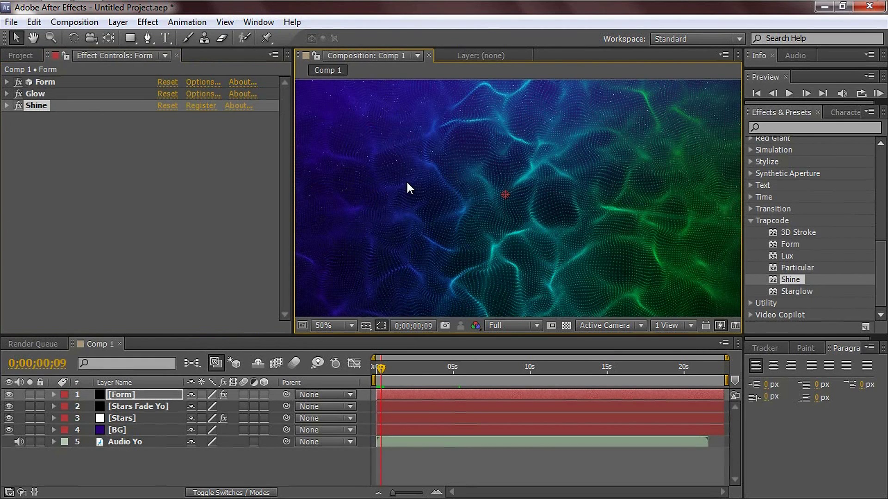
key("grave")
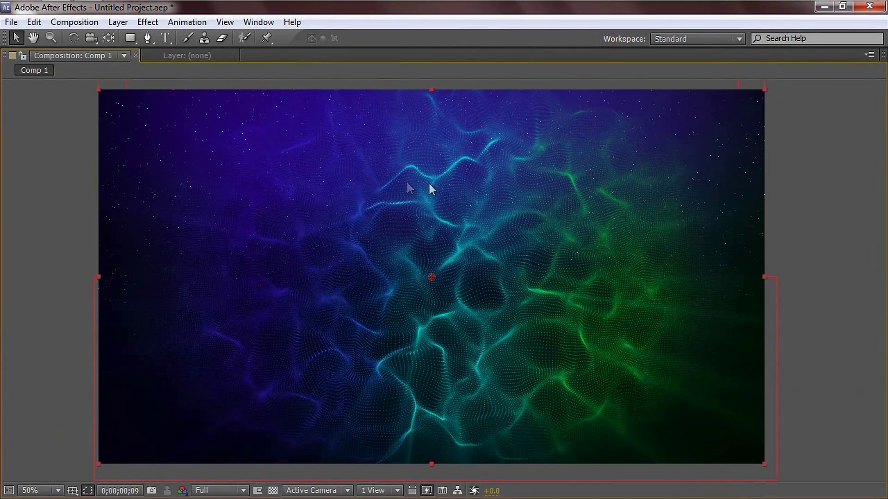
left_click_drag(521, 224, 559, 226)
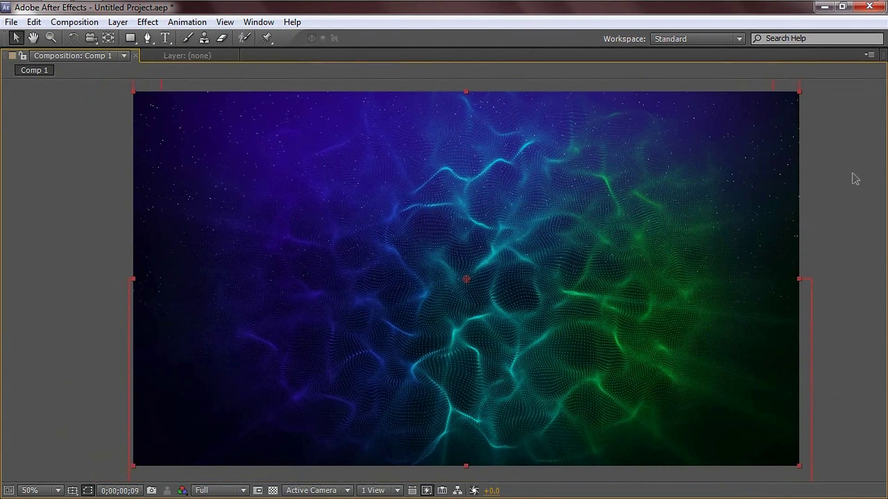
key("KP_0")
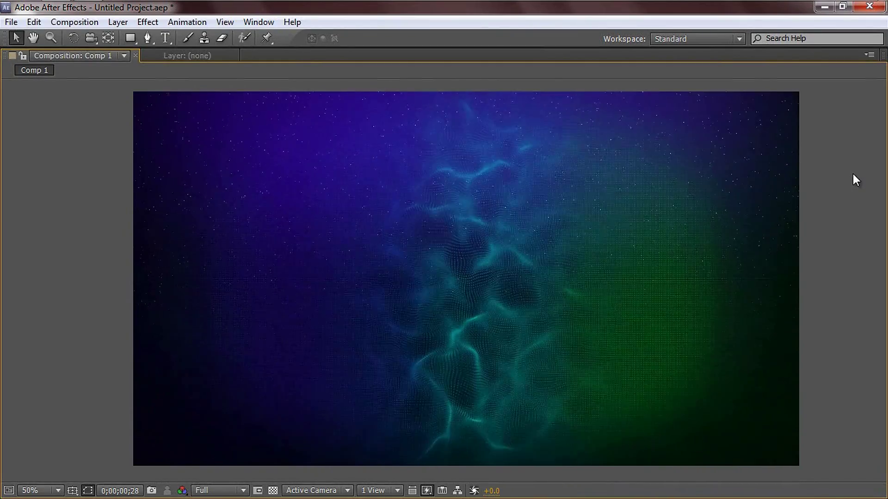
Stop the preview, restore the standard panel layout and fit the whole composition frame at 25%.
key("space")
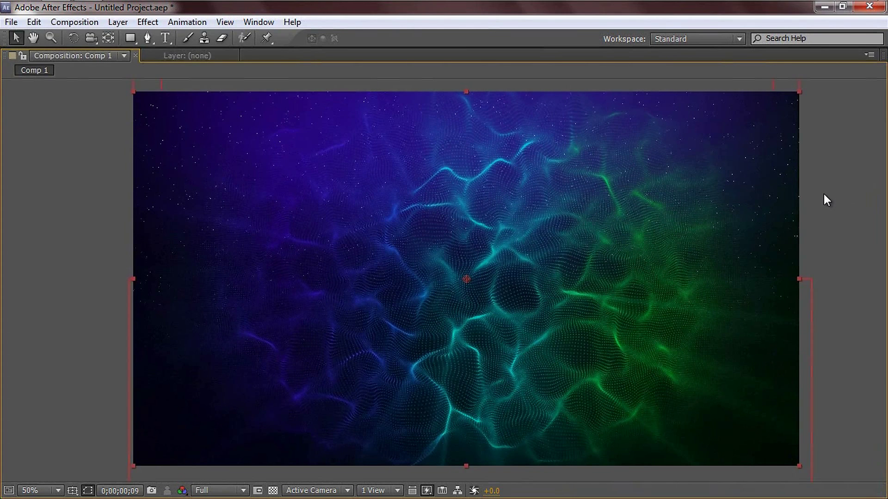
key("grave")
key("comma")
key("comma")
key("h")
left_click_drag(713, 202, 706, 207)
key("v")
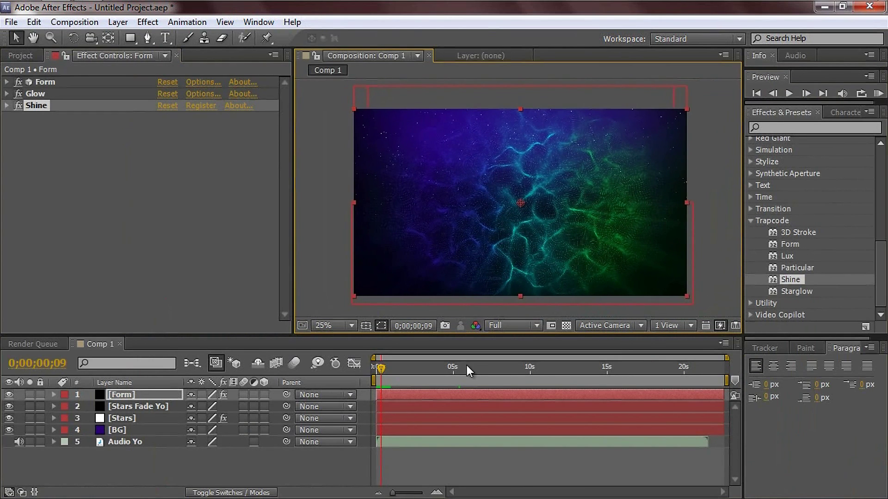
left_click(314, 240)
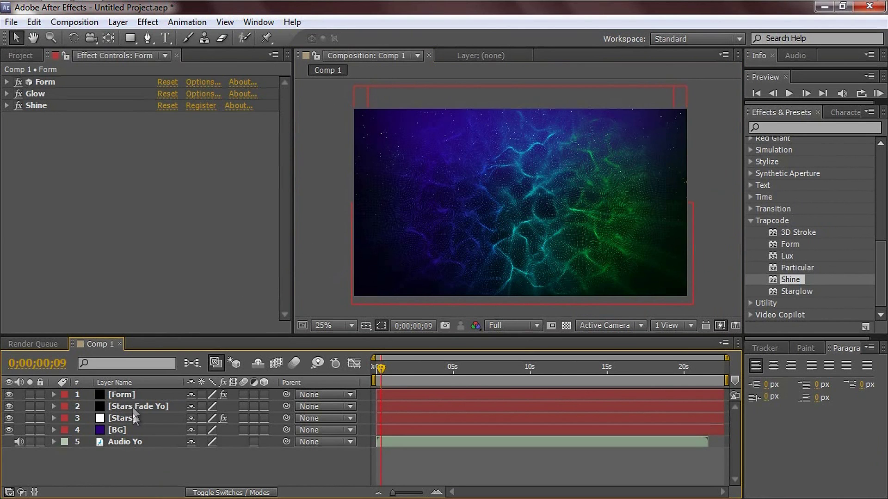
Create a new one-node camera layer with the 35mm preset.
left_click(113, 23)
mouse_move(143, 43)
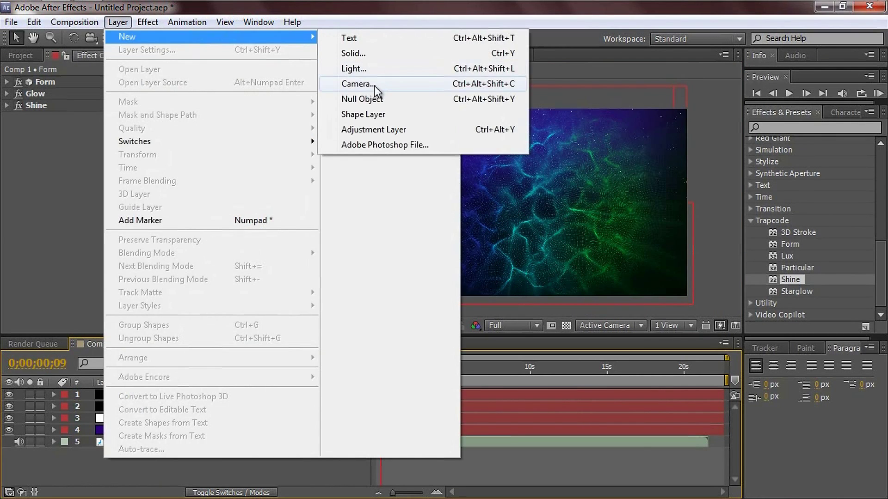
left_click(373, 84)
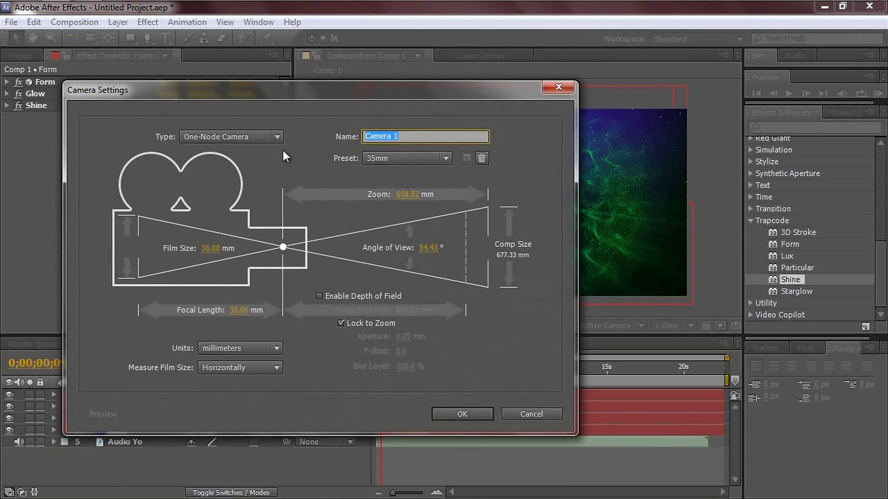
left_click(388, 158)
left_click(397, 257)
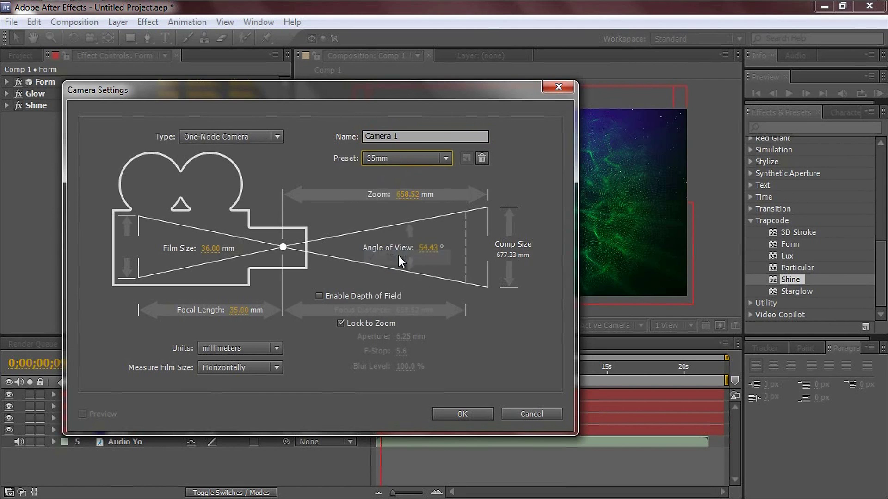
left_click(461, 414)
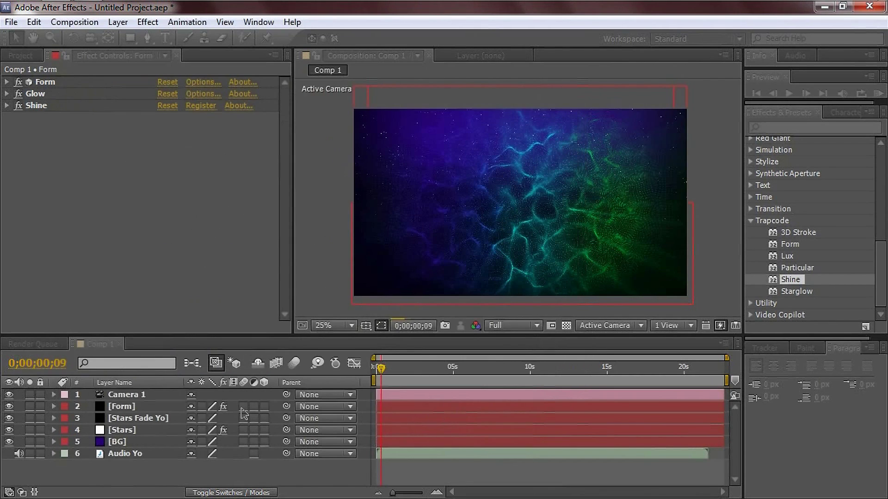
Set Camera 1's Position to Y 1388 and Z -457.7 in its Transform properties.
left_click(52, 395)
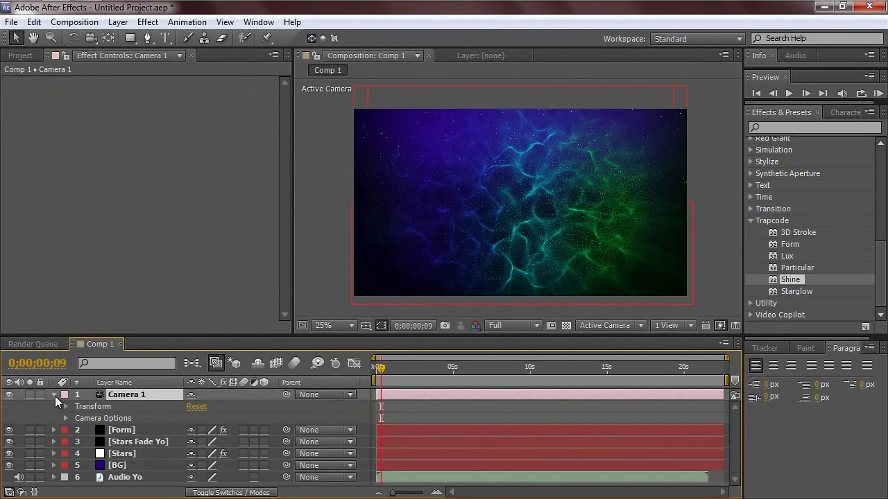
left_click(65, 407)
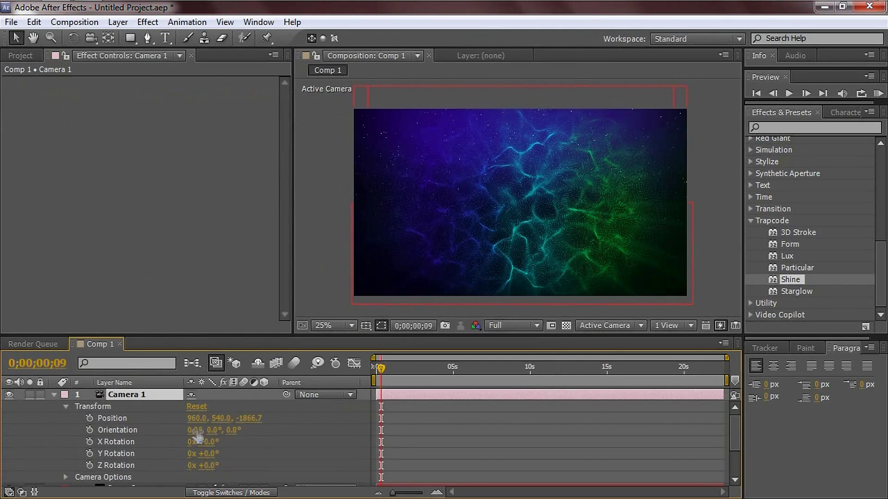
left_click(221, 418)
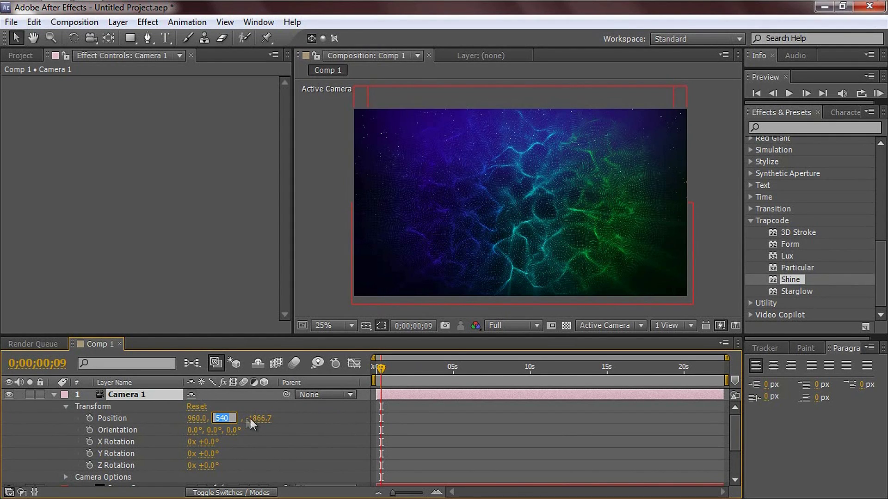
type("1388")
key("Tab")
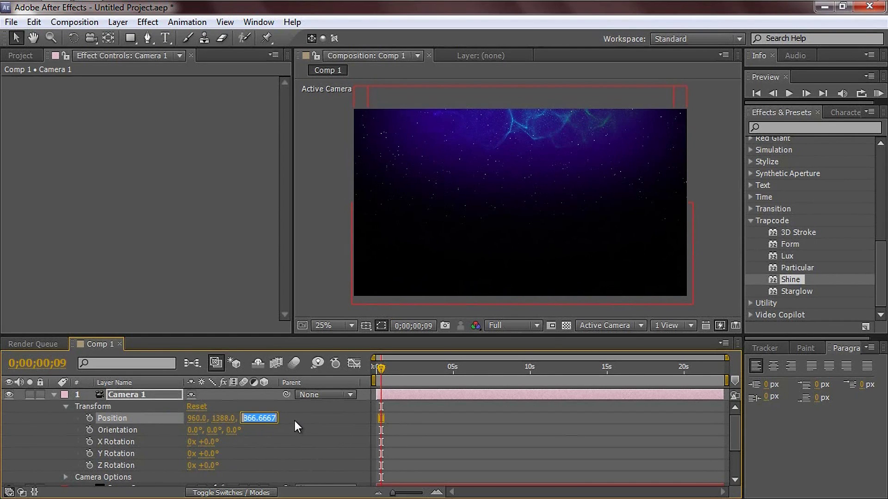
type("-457.7")
left_click(162, 429)
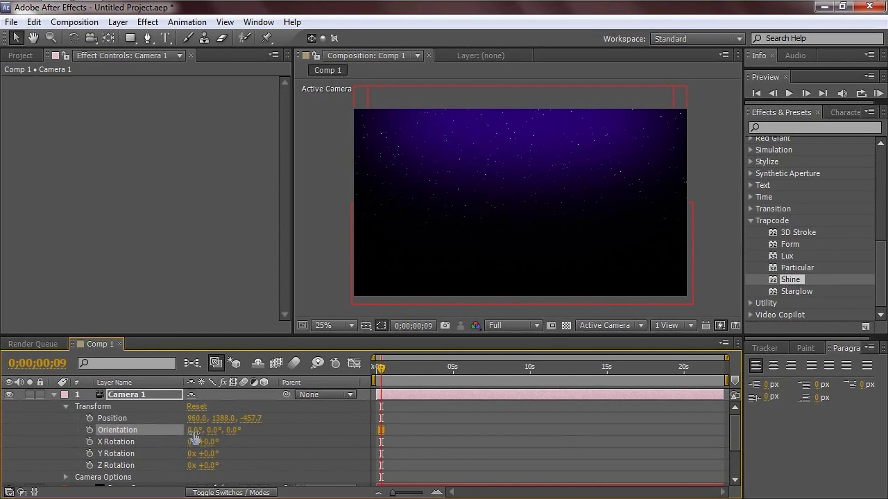
Set Camera 1's X Orientation to 71° so it looks across the particle grid, and deselect the layer.
left_click(192, 430)
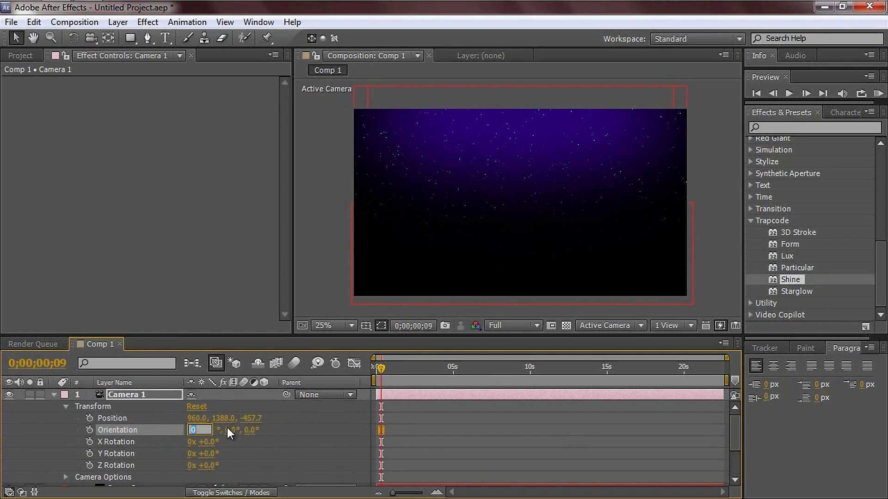
type("71")
left_click(120, 422)
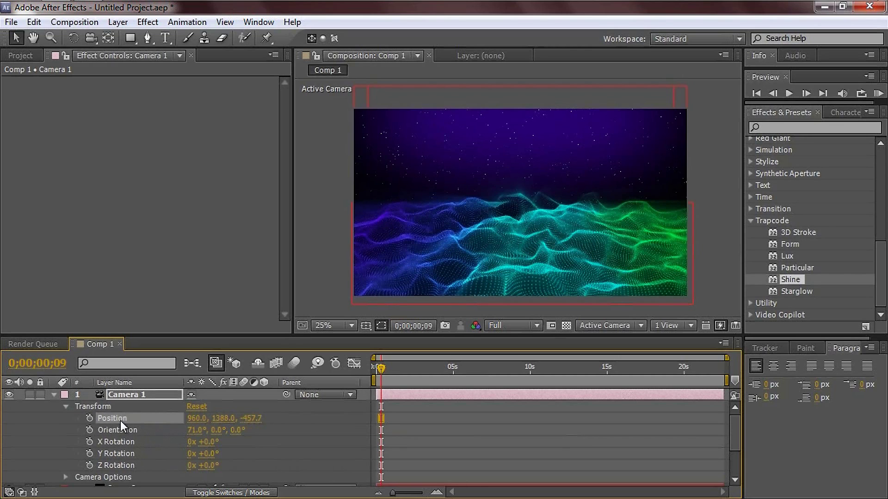
left_click(707, 218)
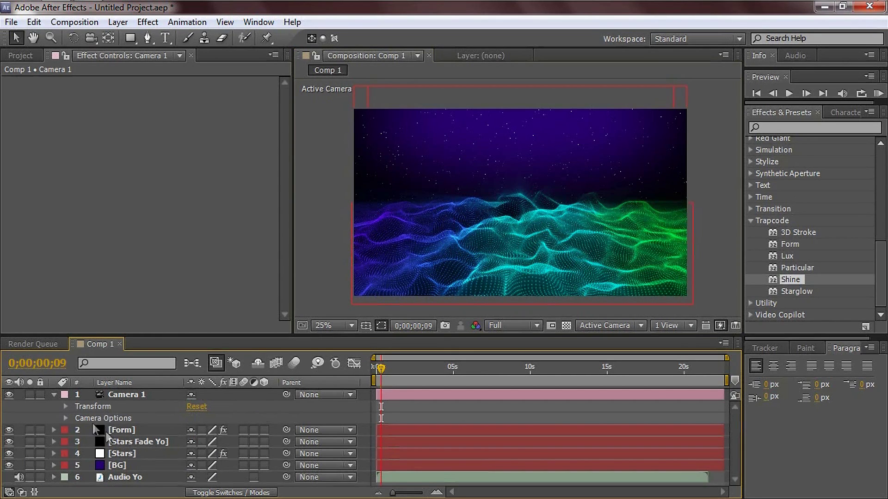
Collapse the camera's properties and move the Form layer's Shine Source Point to Y 874.
left_click(53, 394)
left_click(124, 406)
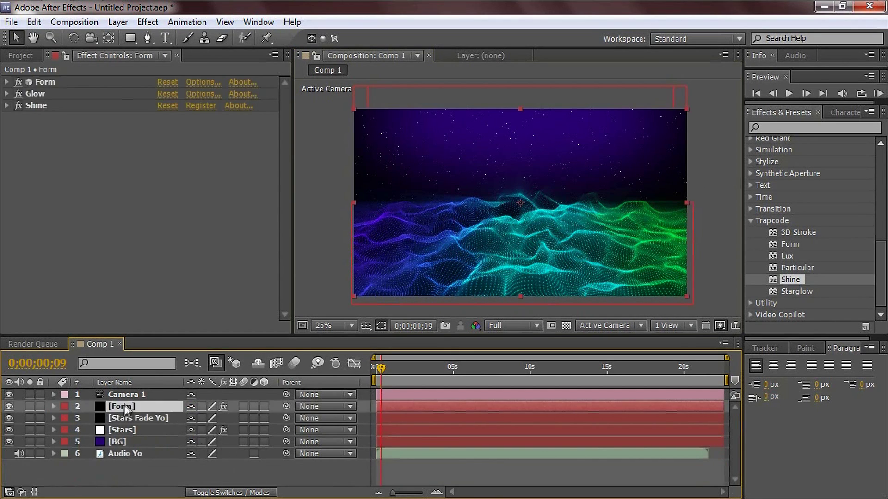
left_click(8, 106)
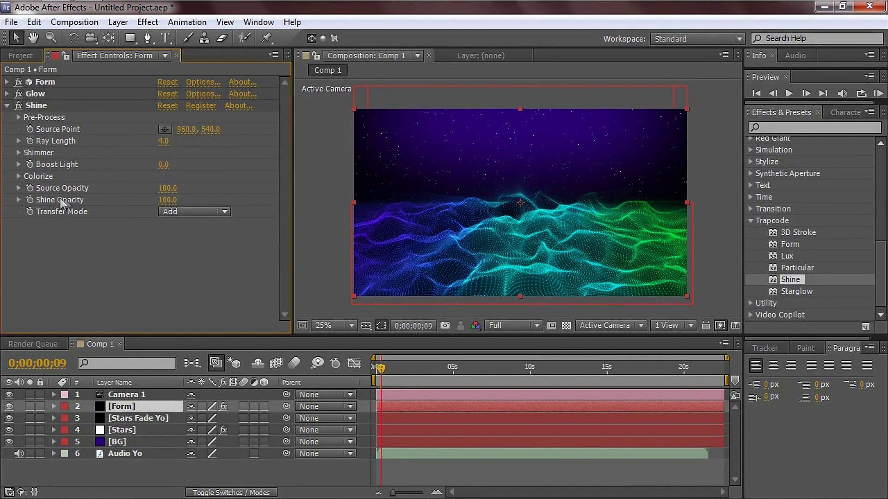
left_click_drag(210, 129, 442, 129)
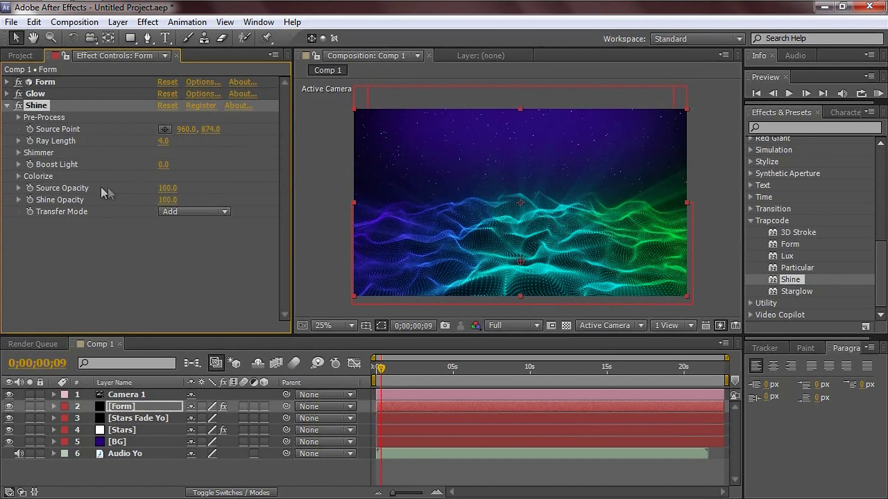
Set Shine's Boost Light to 1 and Ray Length to 2.8 on the Form layer.
left_click(164, 164)
type("1")
key("Return")
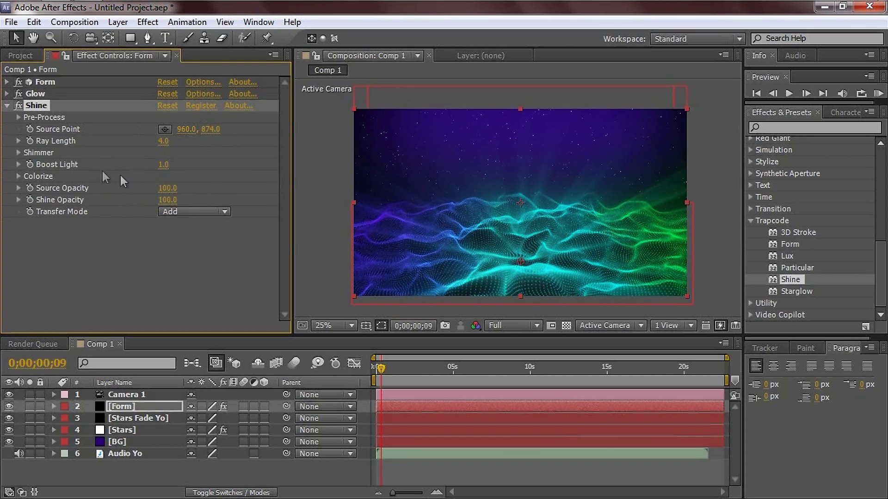
left_click_drag(158, 142, 153, 142)
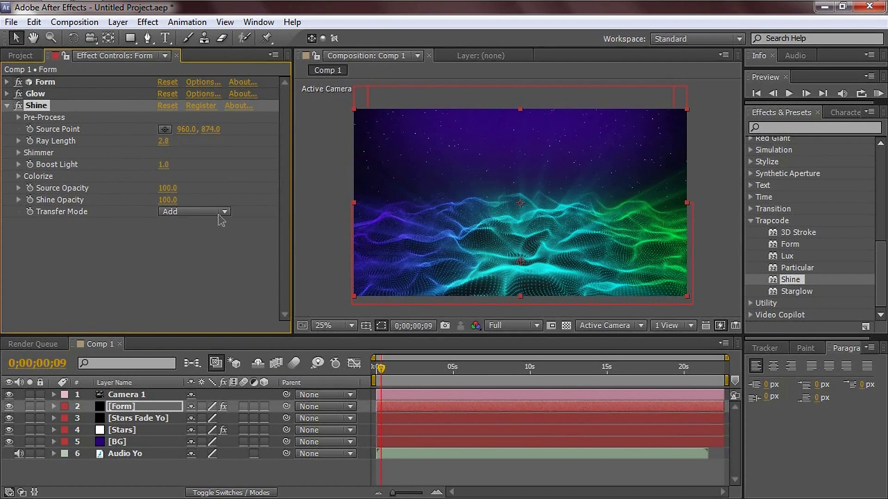
left_click(713, 187)
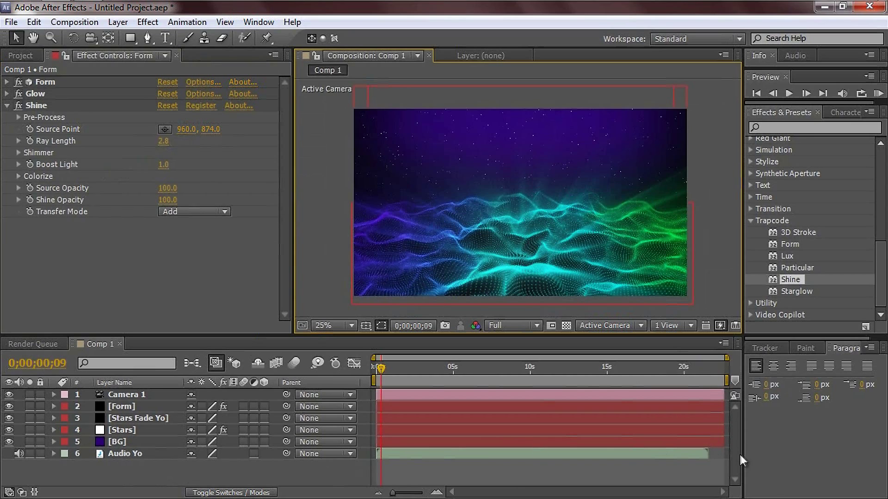
Shorten the work area to the end of the Audio Yo layer and trim the composition to it.
left_click(703, 453)
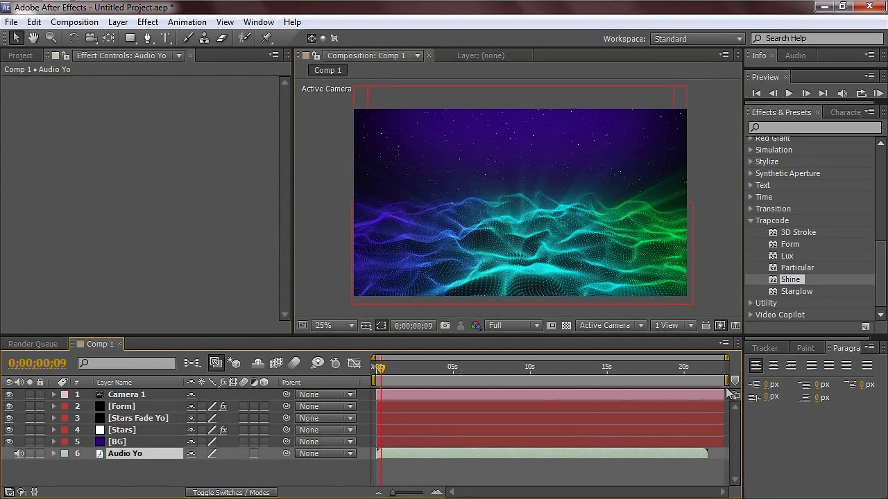
left_click_drag(726, 381, 708, 381)
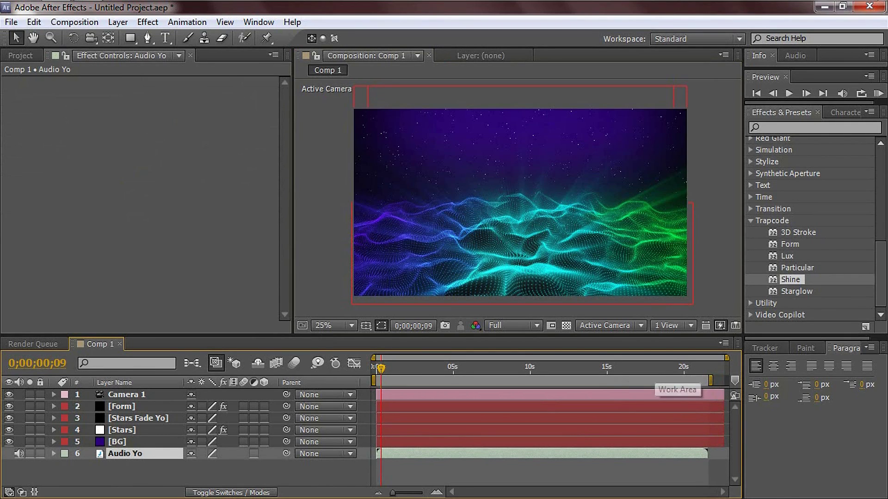
right_click(615, 381)
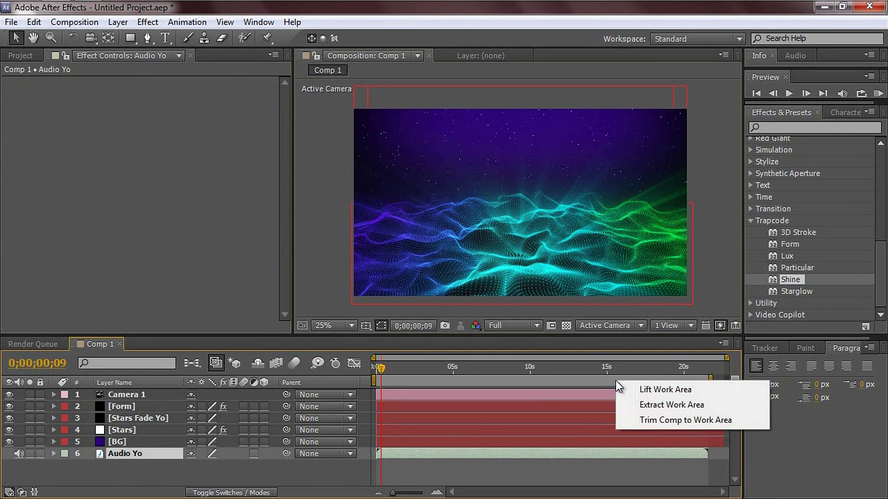
left_click(658, 421)
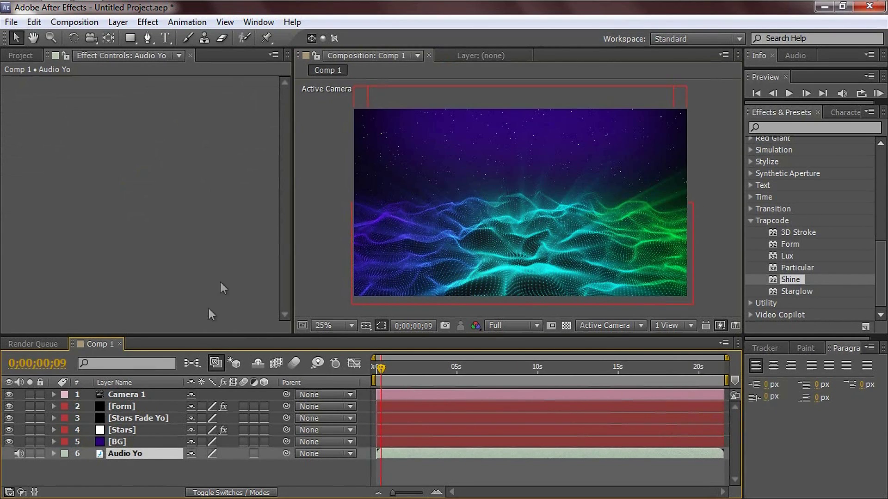
left_click(714, 154)
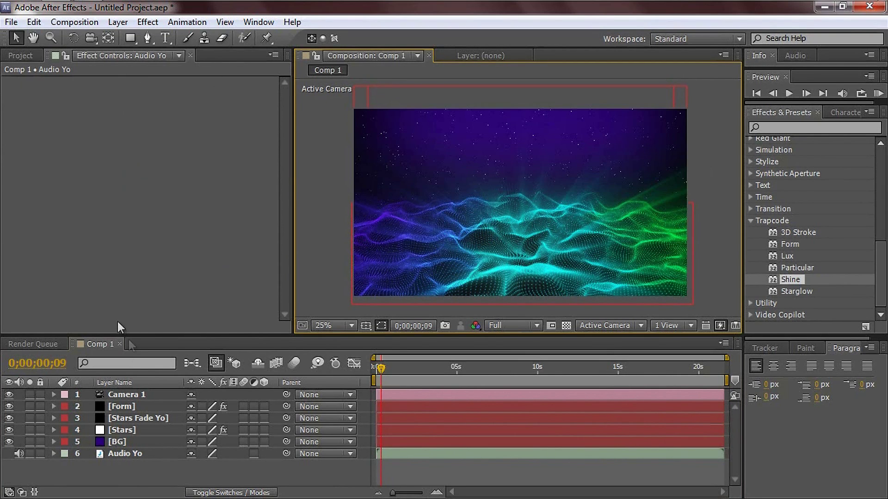
Add Comp 1 to the render queue with Make Movie.
left_click(126, 396)
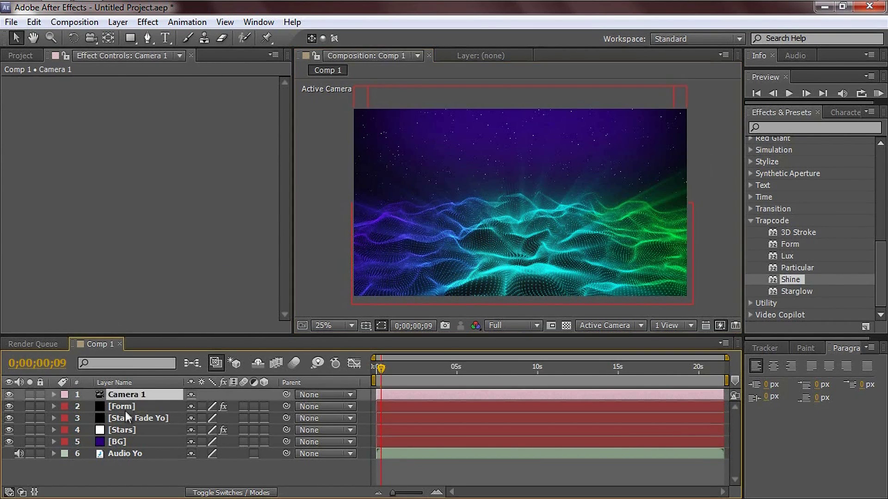
left_click(121, 440)
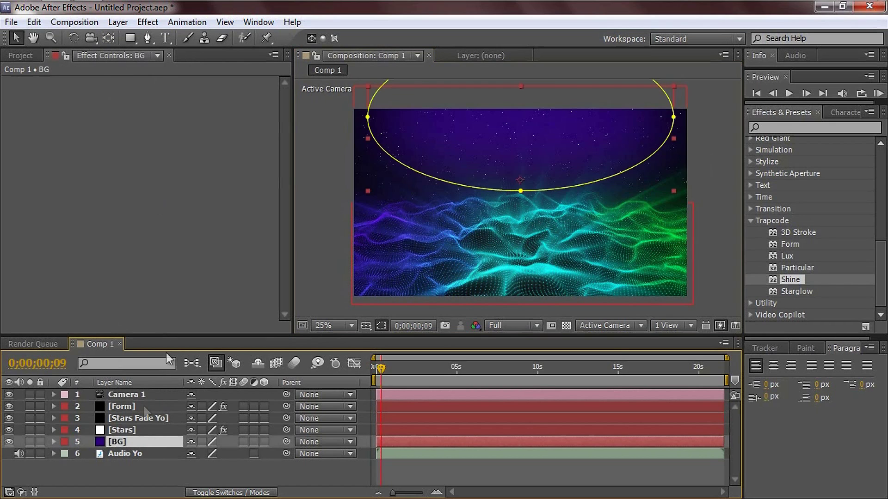
left_click(74, 22)
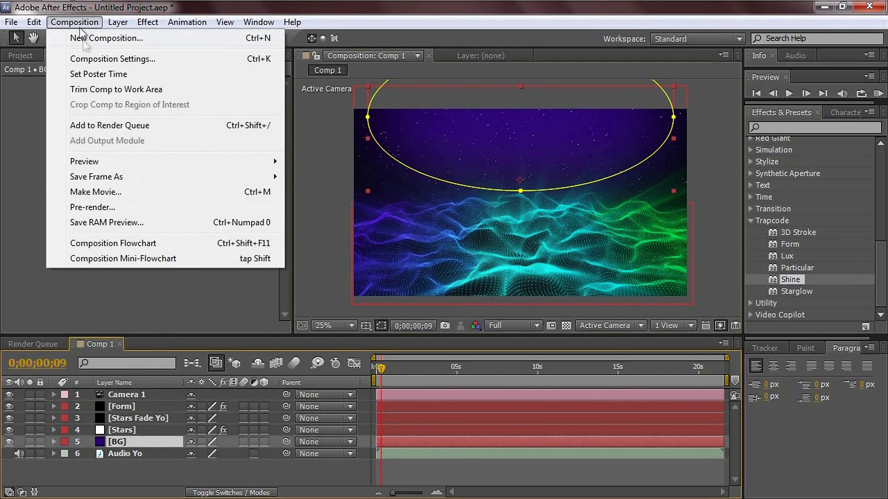
left_click(105, 192)
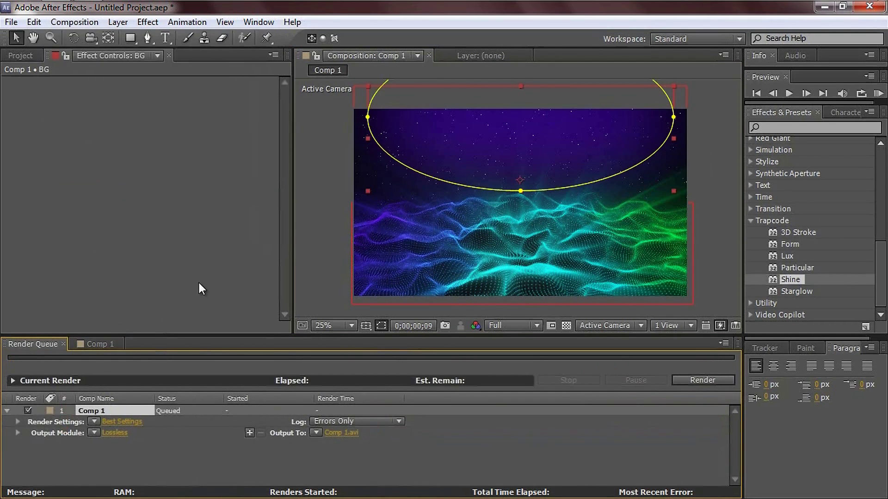
Set the output module to QuickTime format with the Photo - JPEG codec and enable audio output.
left_click(111, 433)
left_click(448, 95)
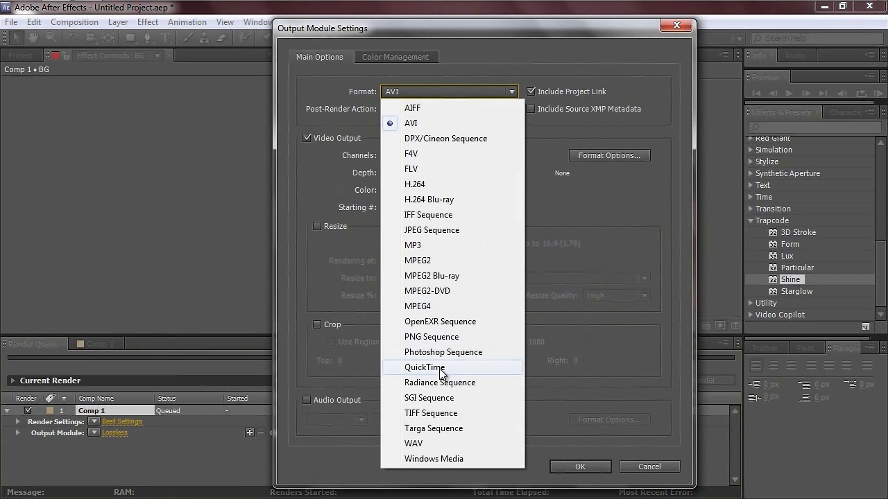
left_click(439, 368)
left_click(601, 160)
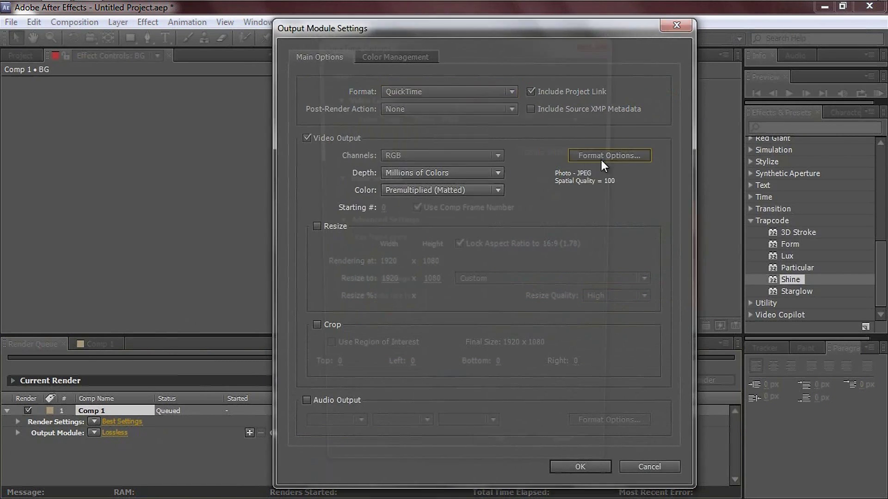
left_click(440, 114)
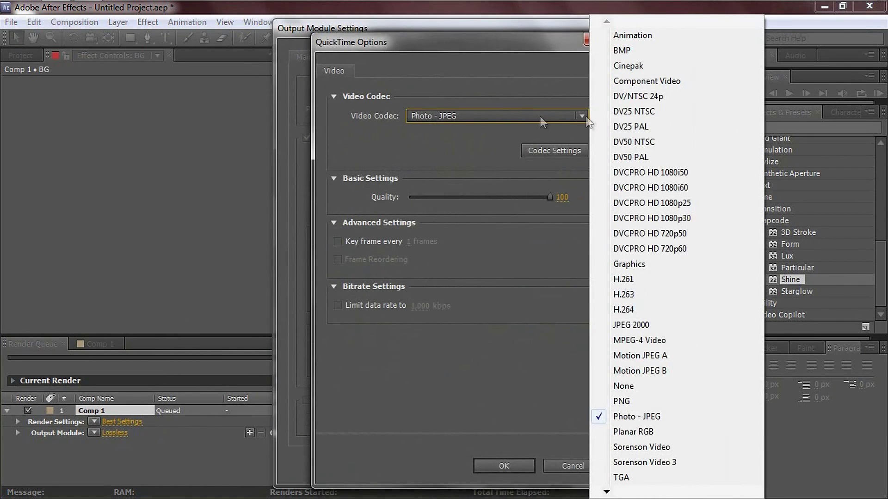
left_click(655, 416)
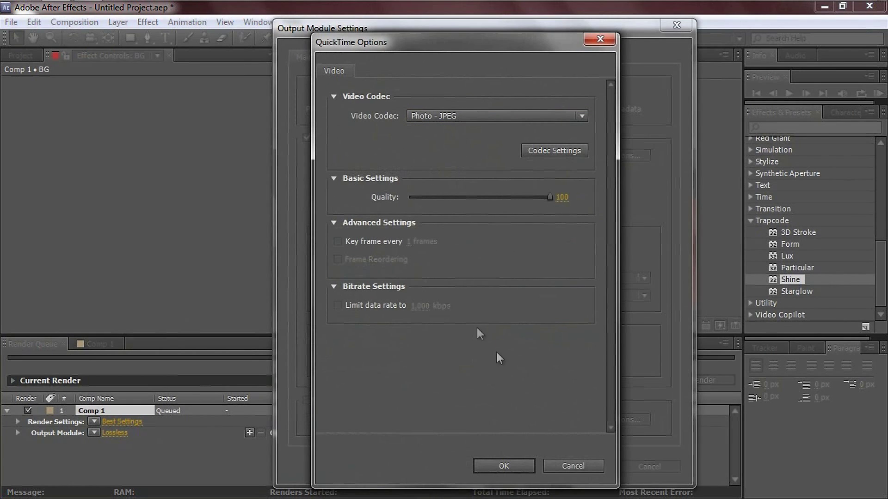
left_click(504, 466)
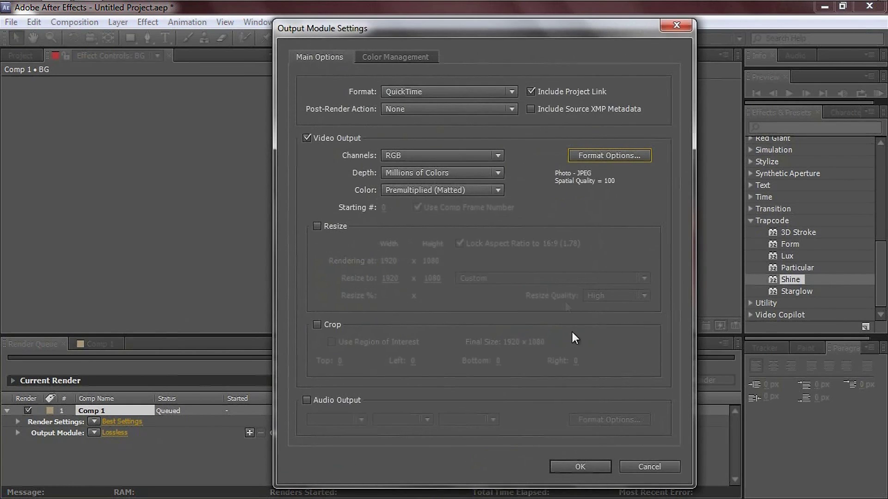
left_click(306, 401)
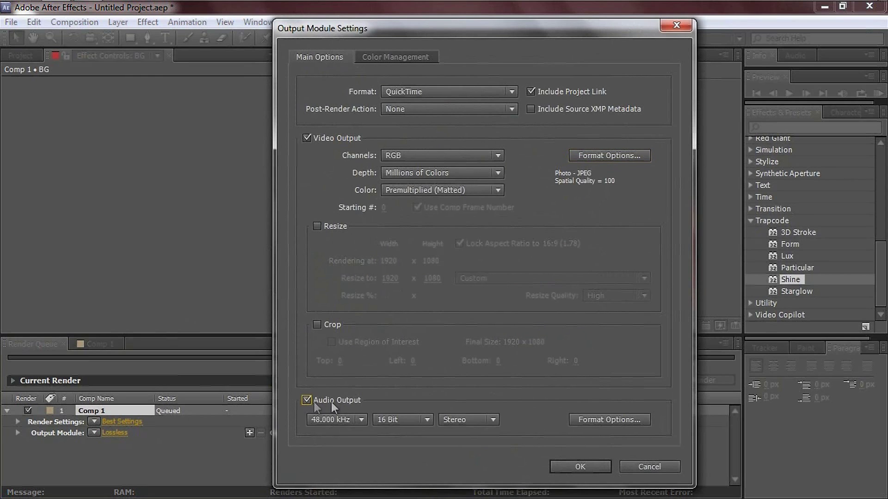
left_click(576, 465)
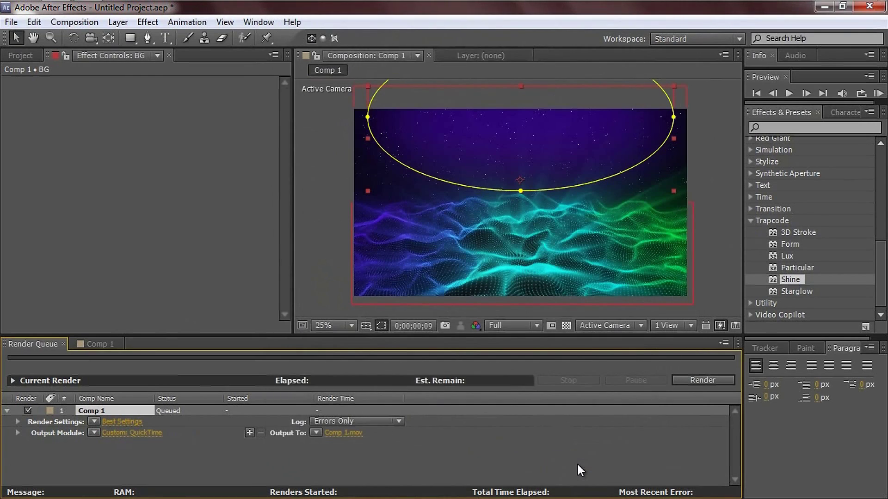
Name the output movie Youtube Poop on the Desktop and start rendering Comp 1.
left_click(351, 434)
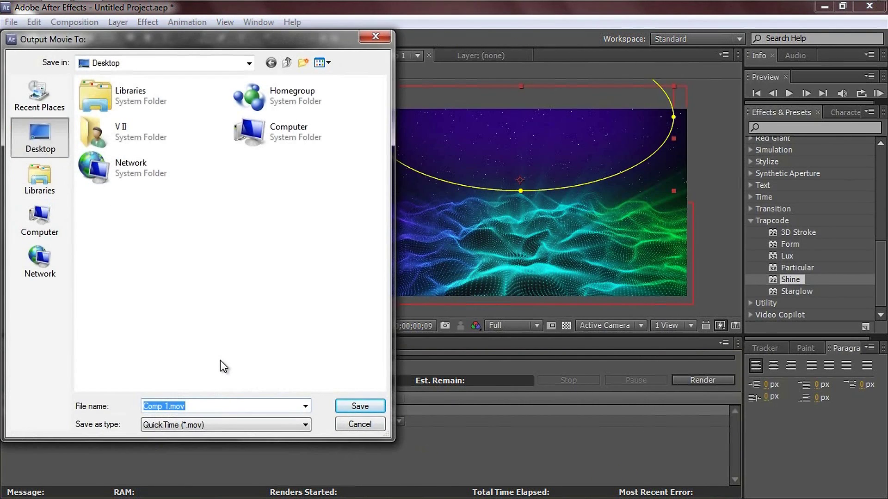
type("Youtube Poop")
left_click(355, 407)
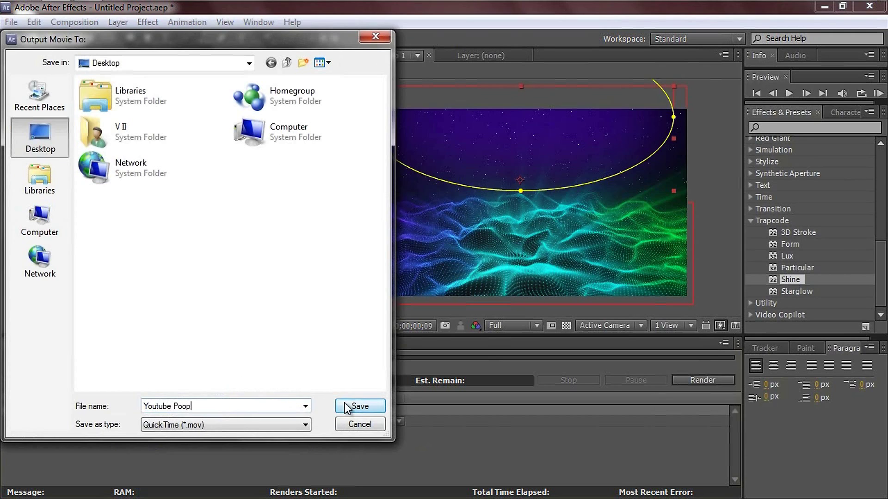
left_click(689, 382)
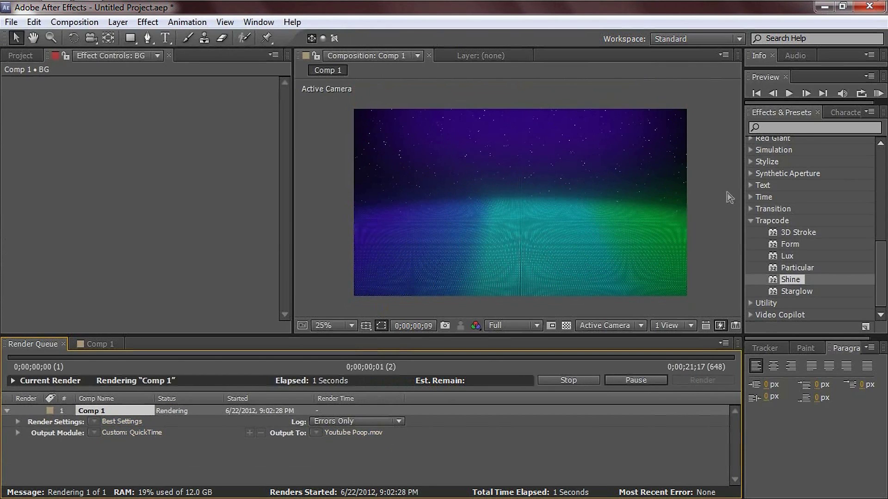